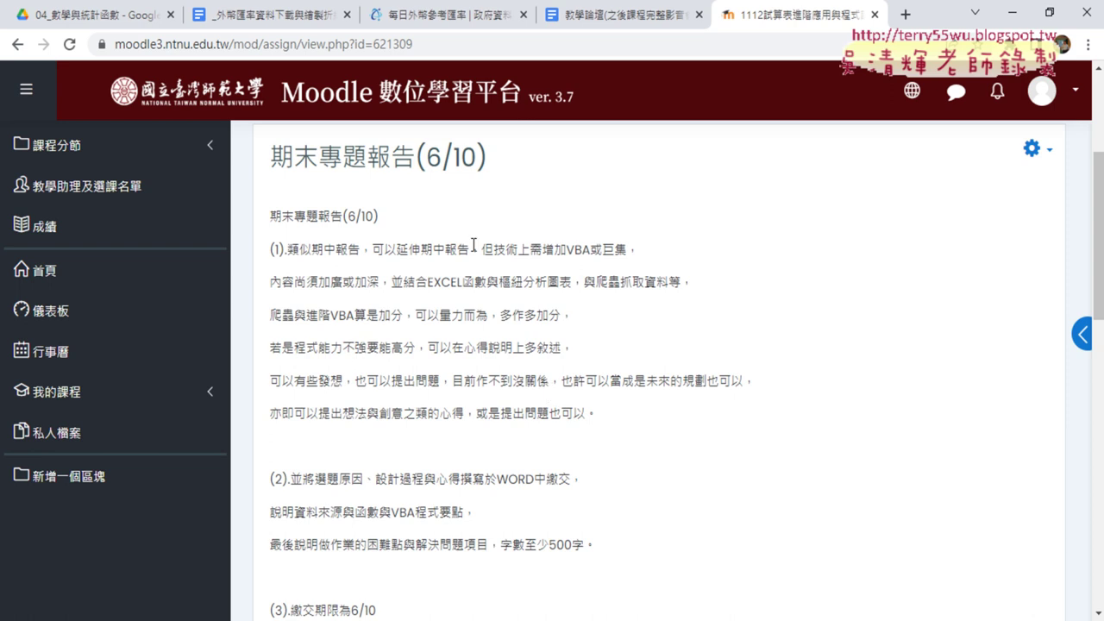
# Highlight 6/10 in the assignment title and scroll through the grading summary and back
pyautogui.moveTo(426, 156); pyautogui.dragTo(475, 157)
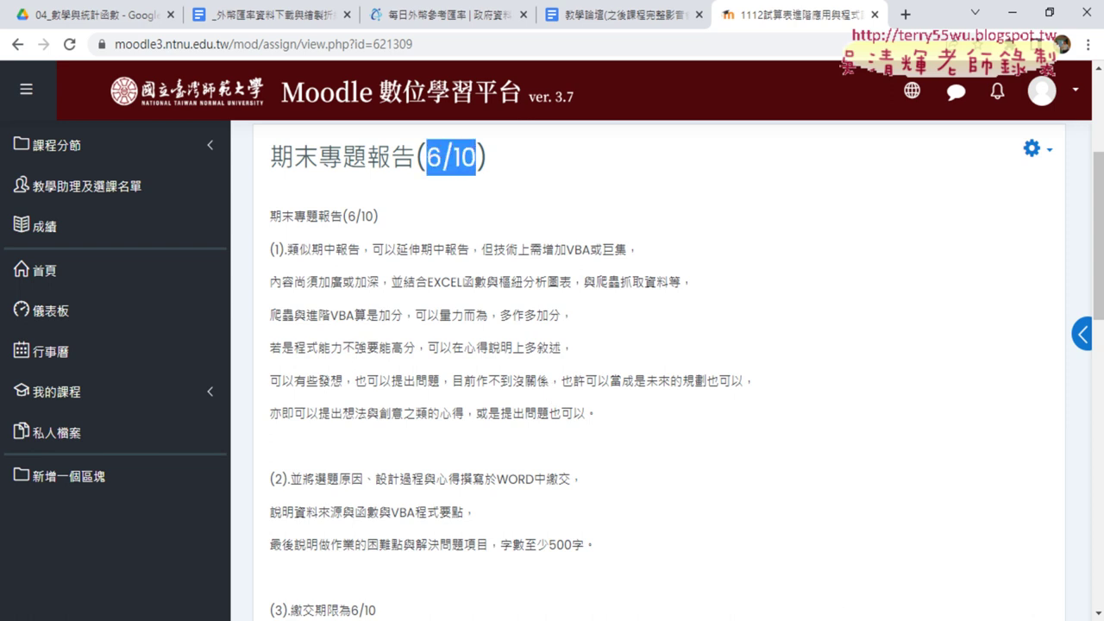
pyautogui.scroll(-2, 661, 353)
pyautogui.scroll(-4, 667, 352)
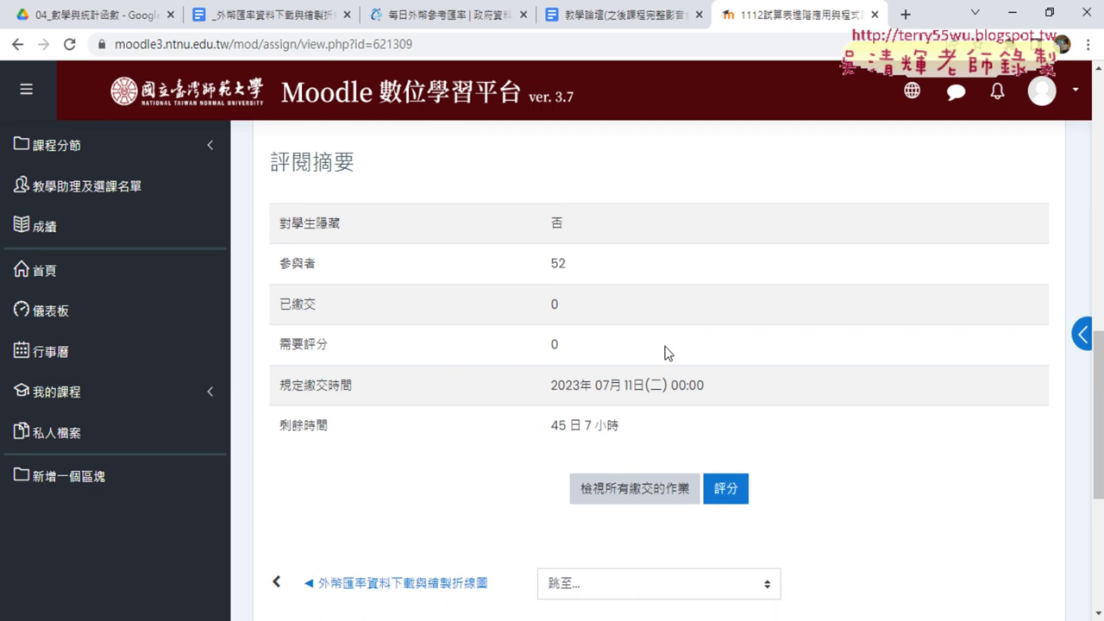
pyautogui.scroll(-2, 667, 352)
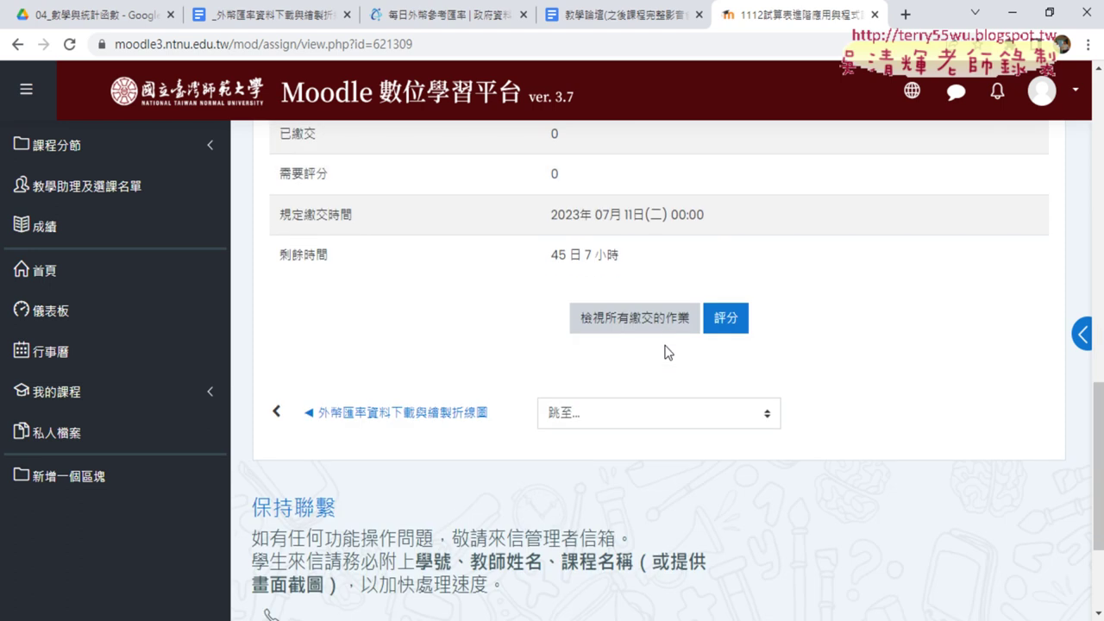
pyautogui.scroll(-2, 667, 352)
pyautogui.scroll(2, 666, 352)
pyautogui.scroll(4, 668, 352)
pyautogui.scroll(3, 672, 354)
pyautogui.scroll(1, 670, 348)
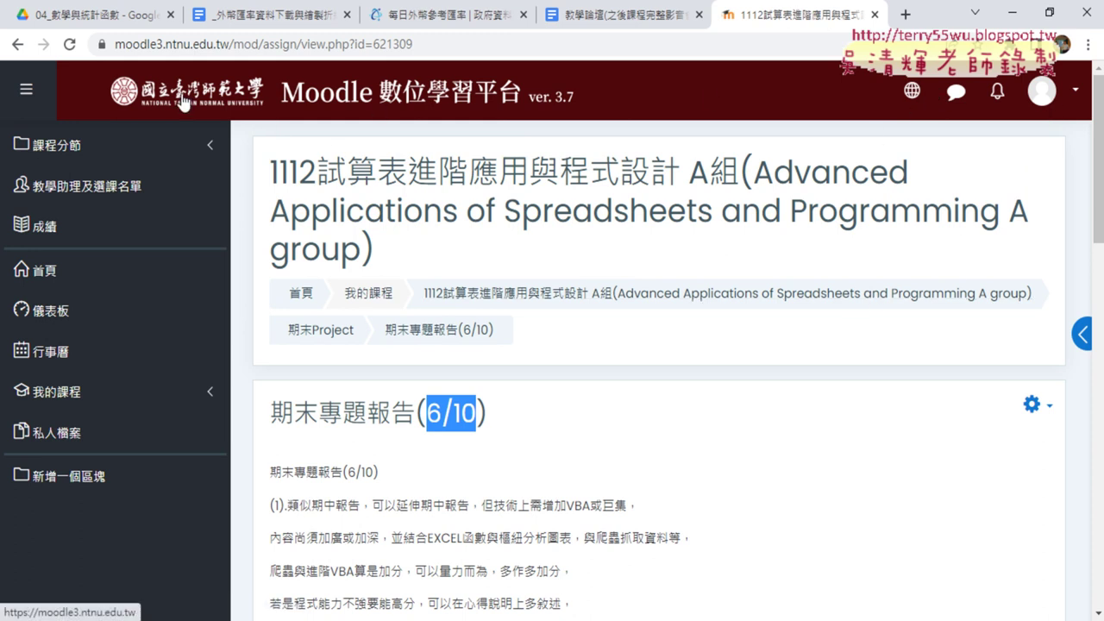
# Return to the course page and choose 編輯設定 from the assignment's 編修 menu
pyautogui.click(1032, 406)
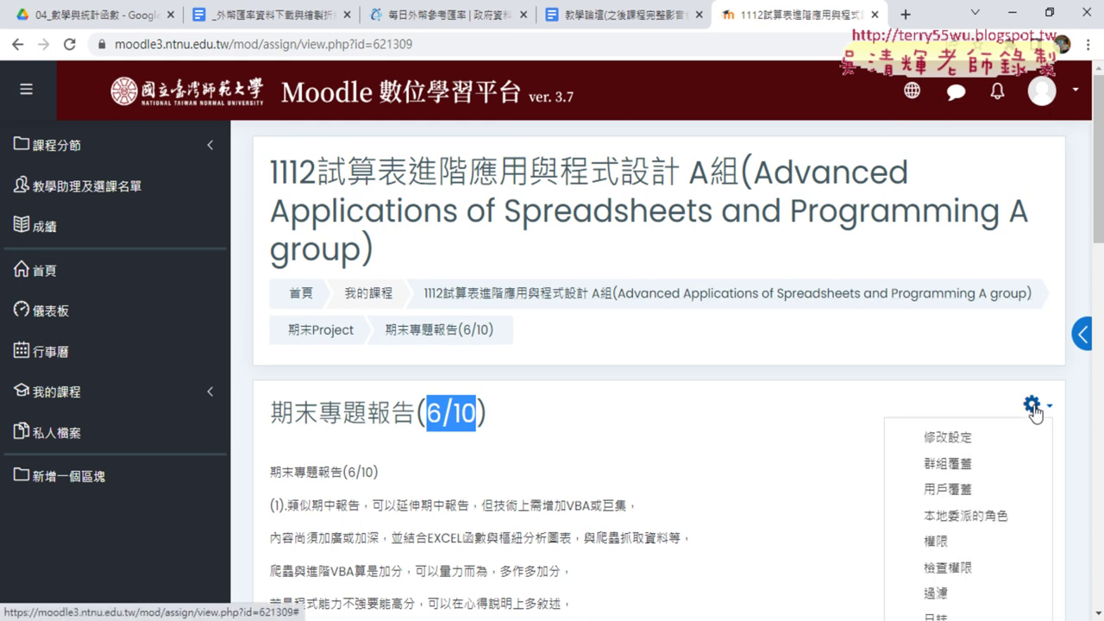
pyautogui.click(18, 44)
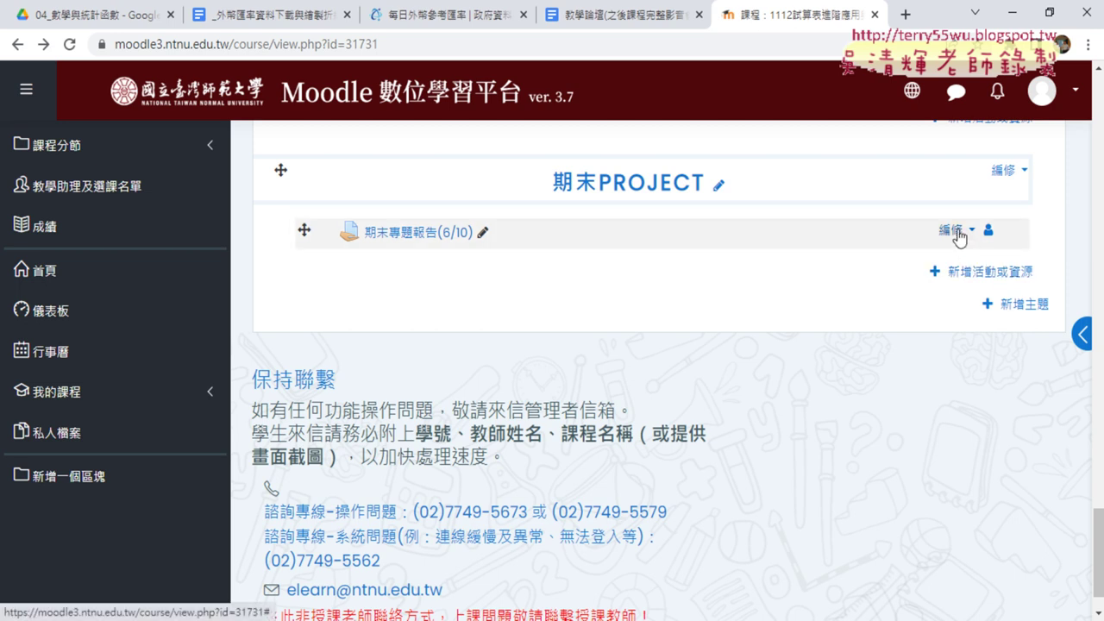
pyautogui.click(959, 238)
pyautogui.click(913, 183)
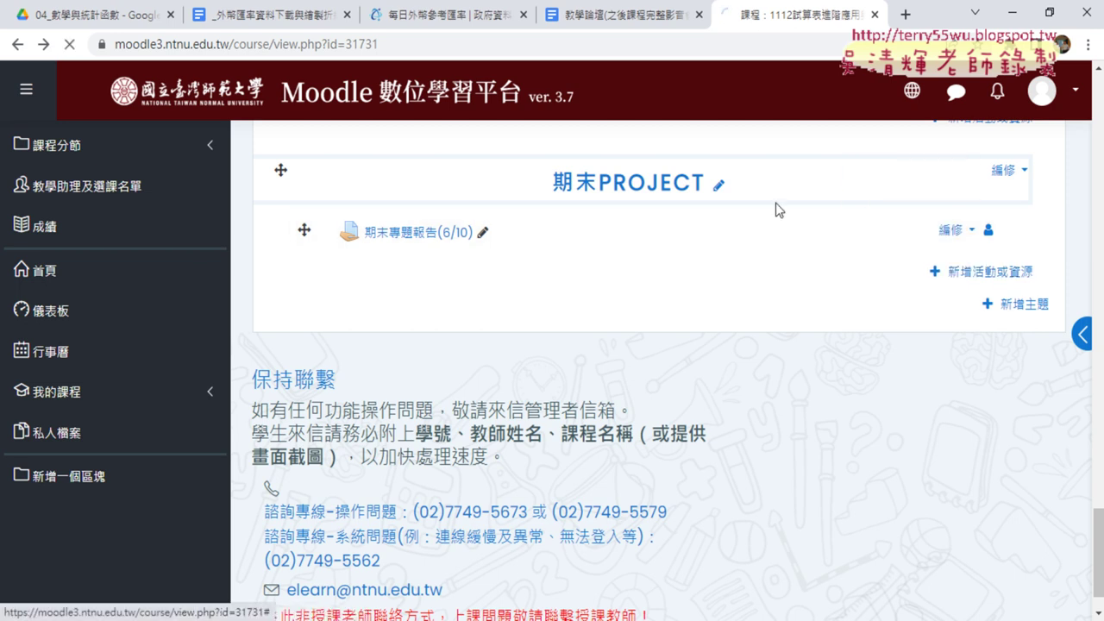
# Change the 規定繳交時間 due-date month from 七月 to 六月
pyautogui.scroll(-4, 251, 281)
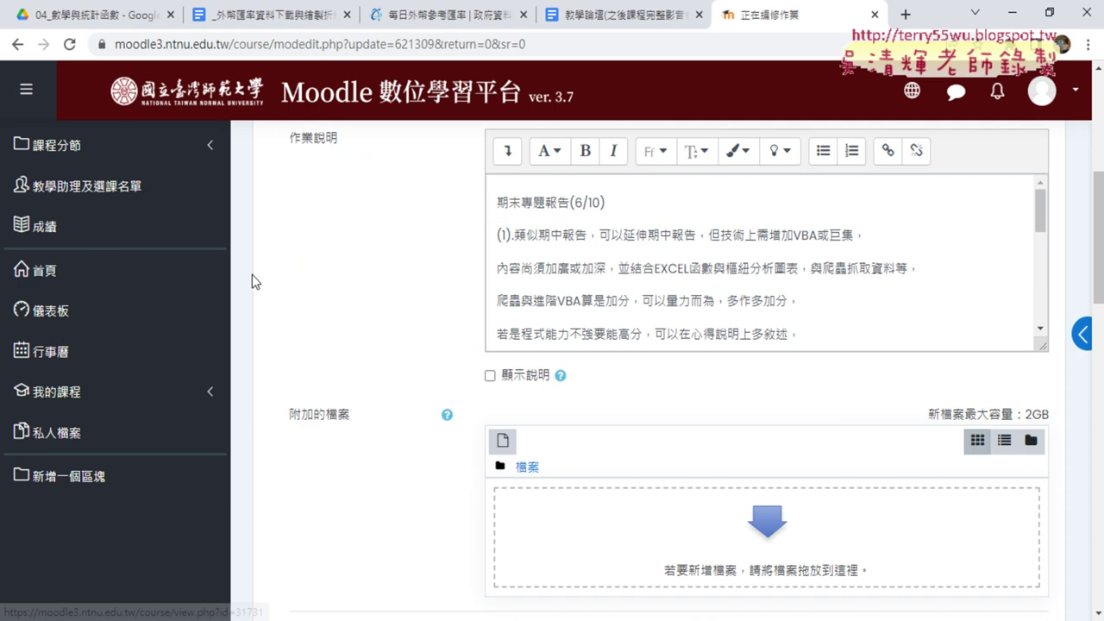
pyautogui.scroll(-8, 267, 272)
pyautogui.scroll(3, 278, 264)
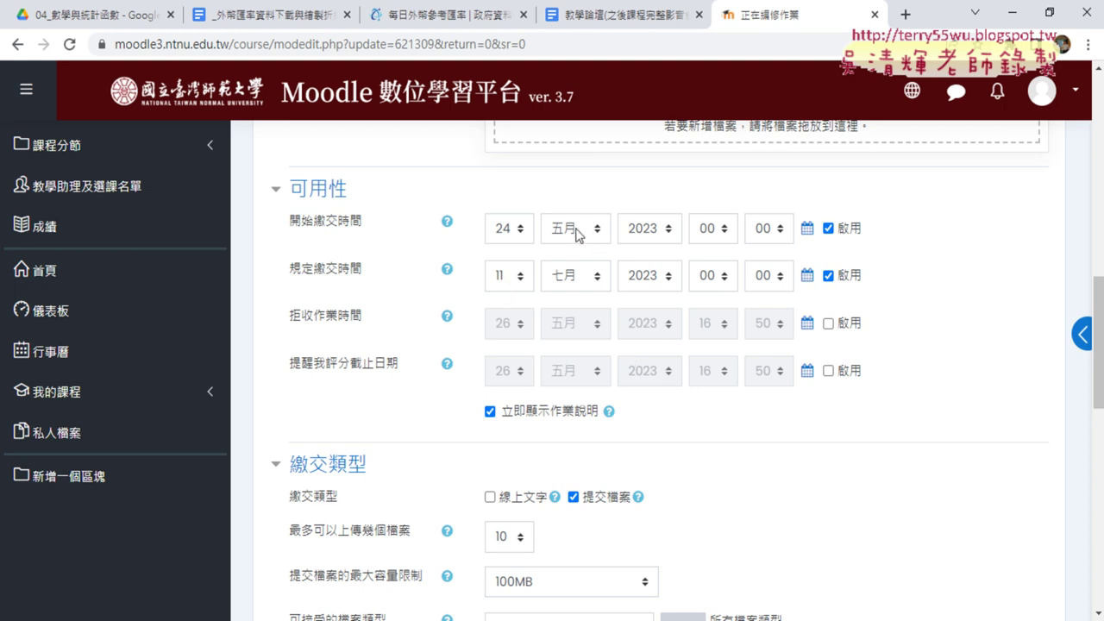
pyautogui.click(576, 276)
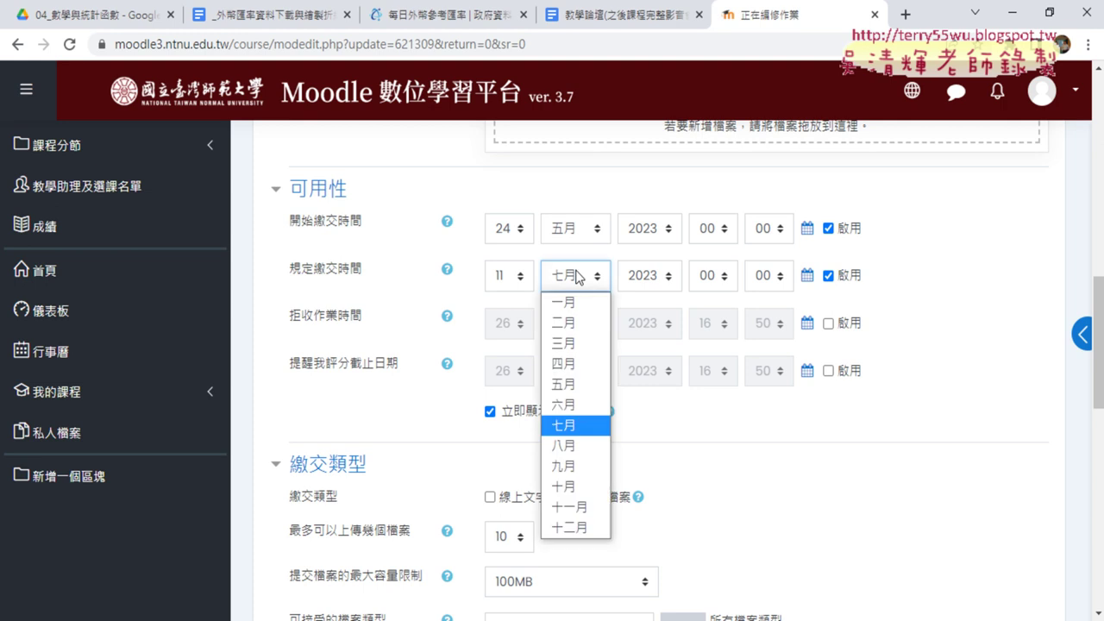
pyautogui.click(570, 404)
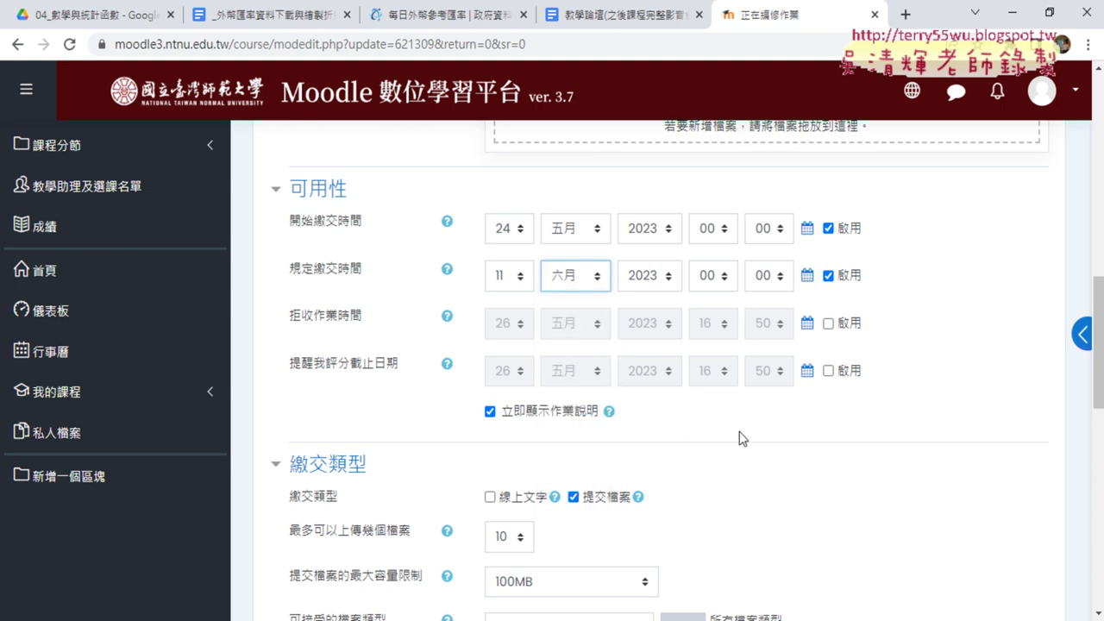
# Save the assignment settings with 儲存並返回課程
pyautogui.scroll(-1, 749, 401)
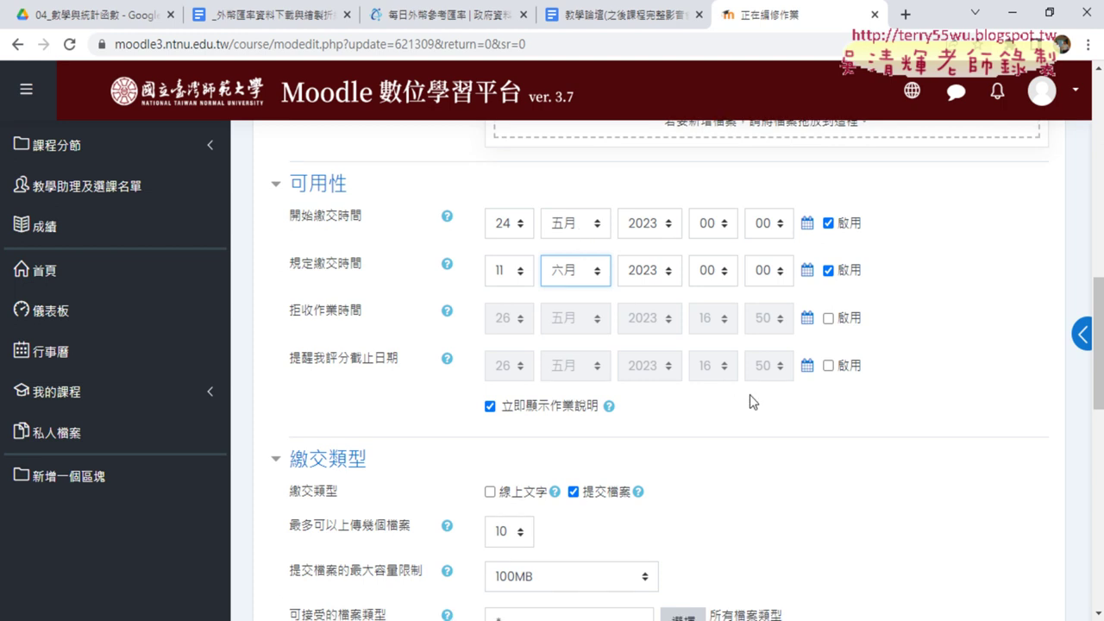
pyautogui.scroll(-3, 751, 401)
pyautogui.scroll(-3, 750, 401)
pyautogui.scroll(-3, 751, 401)
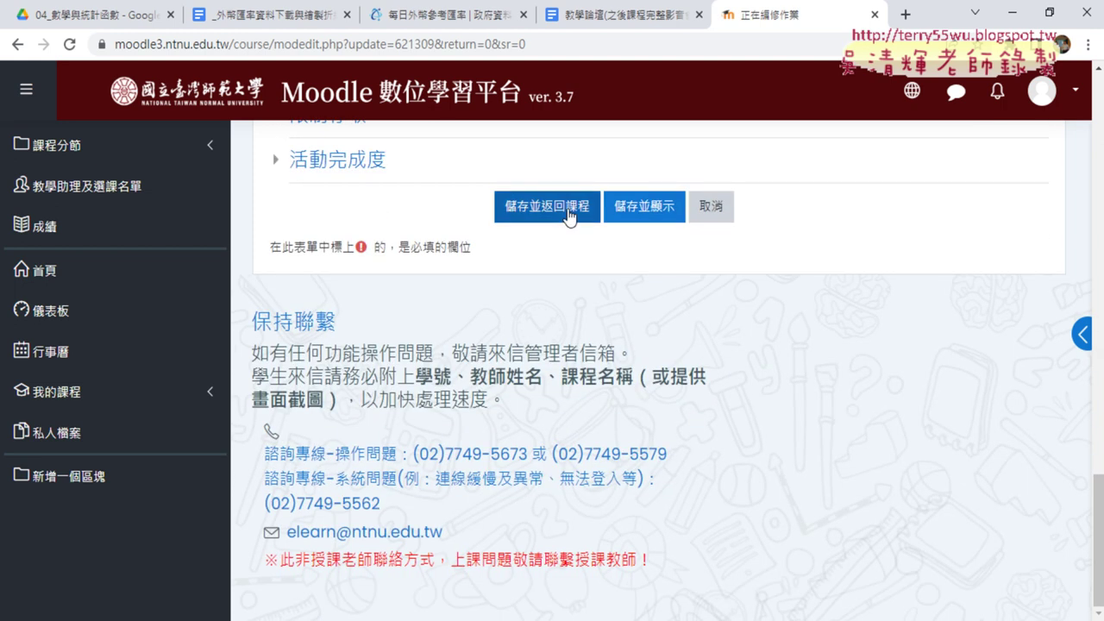
pyautogui.click(569, 214)
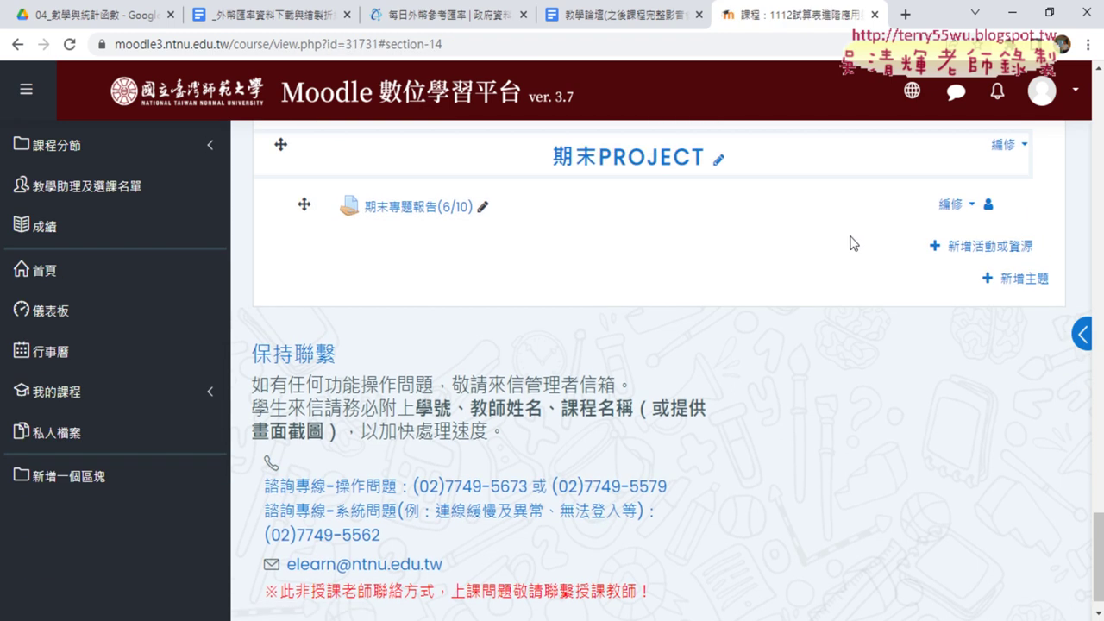
# Open the 期末專題報告(6/10) assignment and scroll down to its description
pyautogui.click(415, 209)
pyautogui.scroll(-3, 777, 285)
pyautogui.scroll(-1, 776, 286)
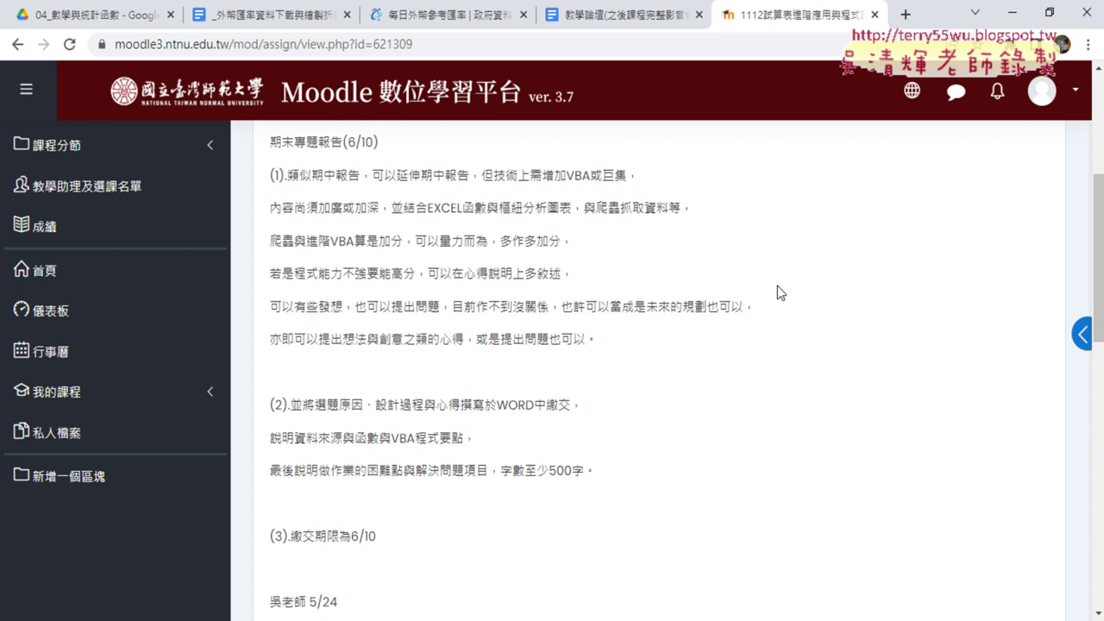
pyautogui.scroll(-1, 777, 287)
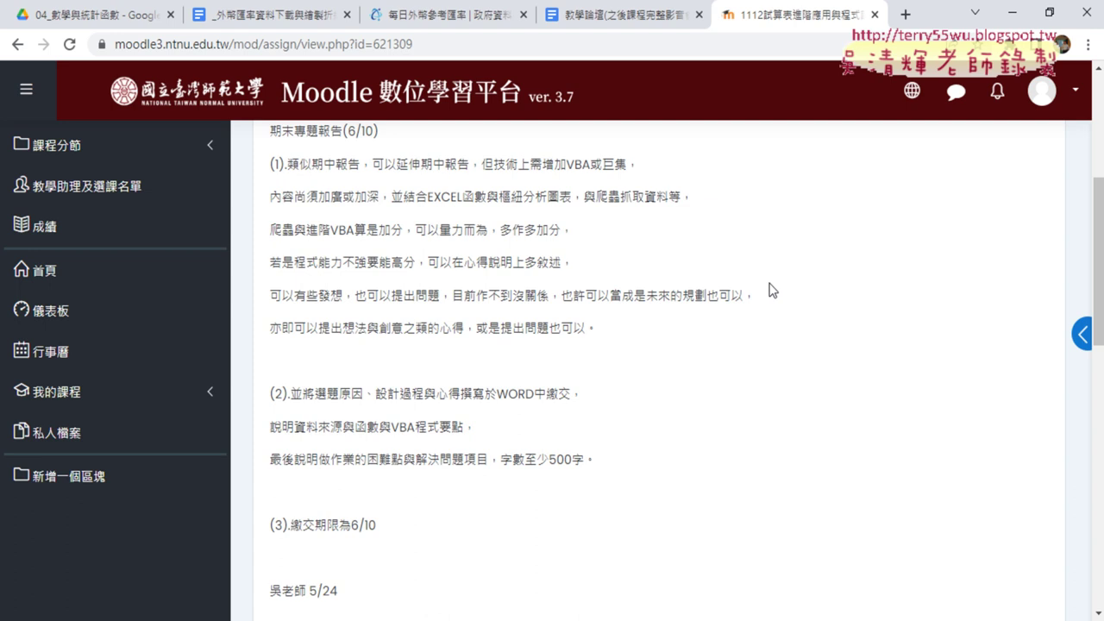
pyautogui.moveTo(544, 163); pyautogui.dragTo(628, 164)
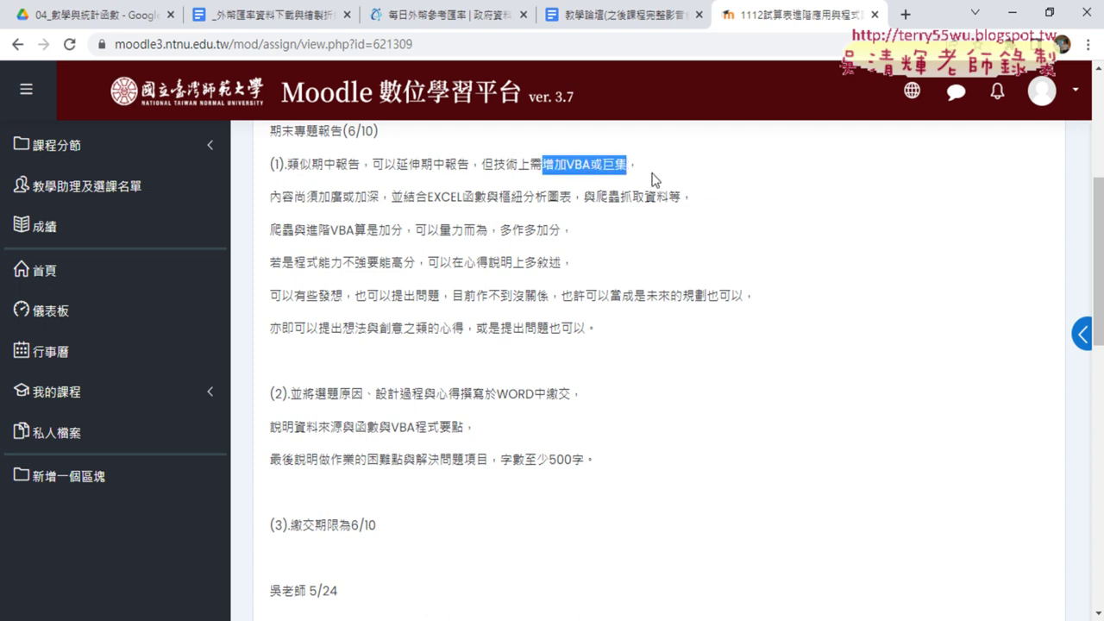
pyautogui.click(672, 184)
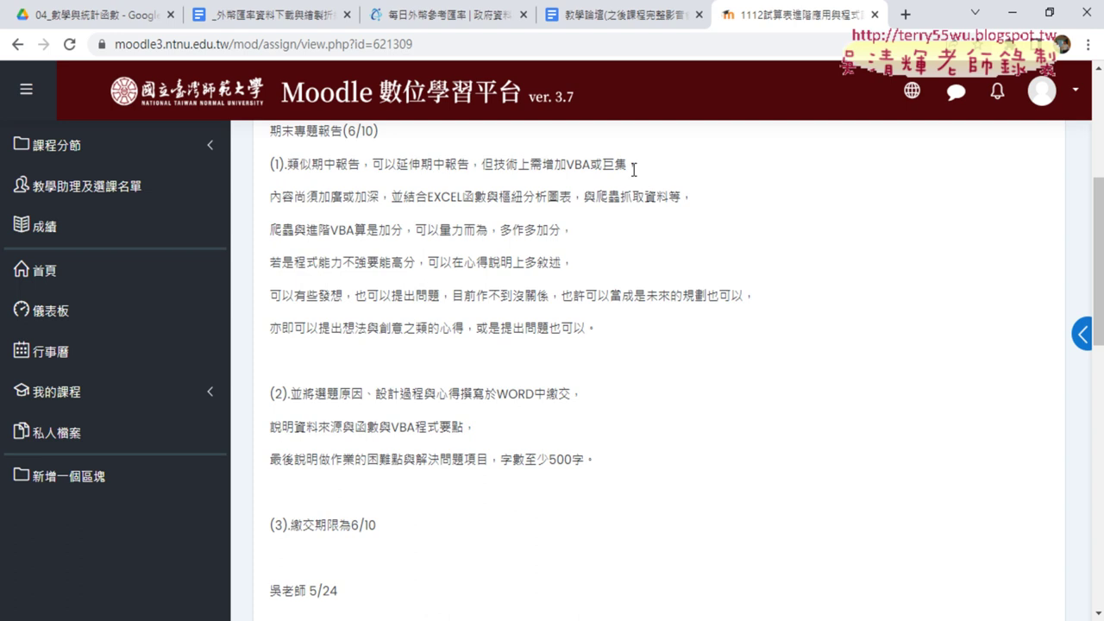
pyautogui.moveTo(628, 165); pyautogui.dragTo(602, 164)
pyautogui.moveTo(596, 197); pyautogui.dragTo(621, 197)
# Highlight the phrase 未來的規劃也可以 in the assignment description
pyautogui.click(650, 297)
pyautogui.moveTo(651, 297); pyautogui.dragTo(744, 302)
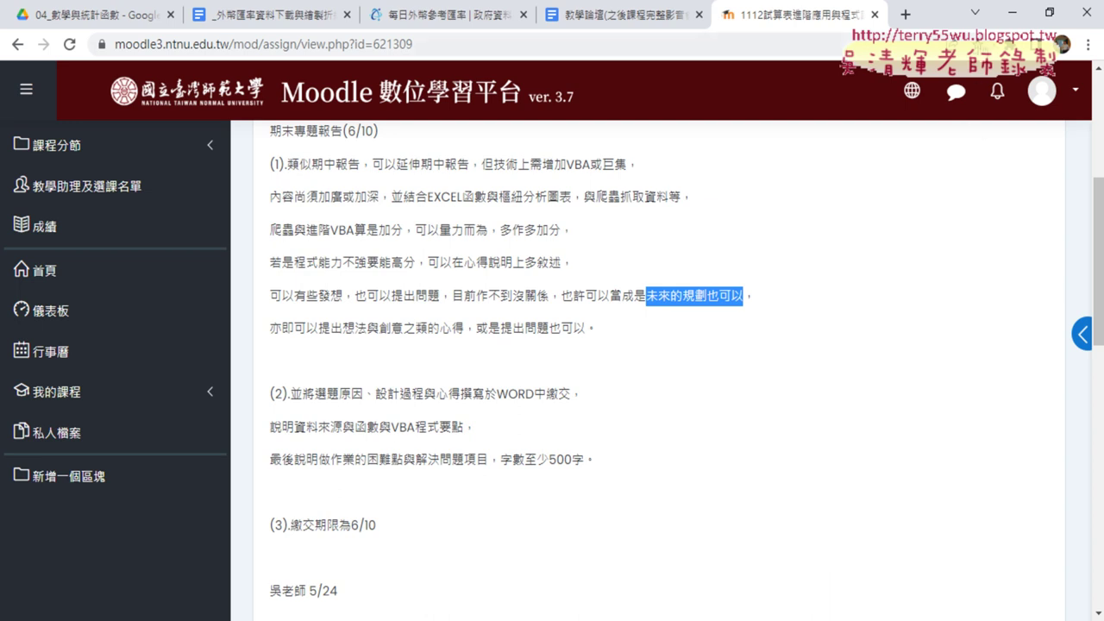
# Deselect the text and minimize Chrome to reveal the 活頁簿1 exchange-rate workbook
pyautogui.click(589, 297)
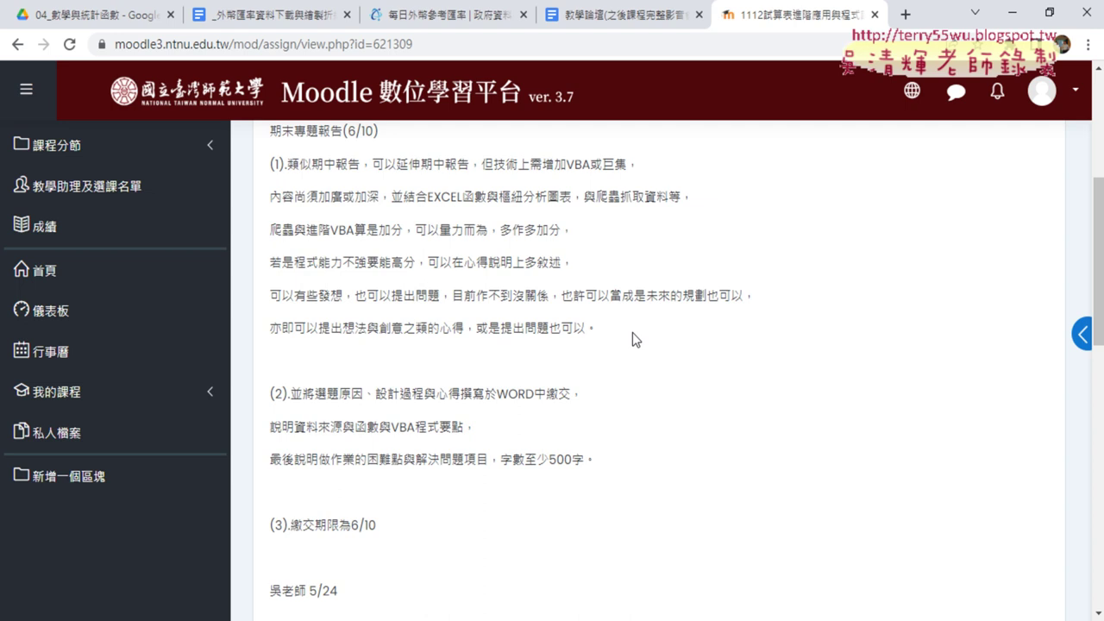
pyautogui.click(1011, 18)
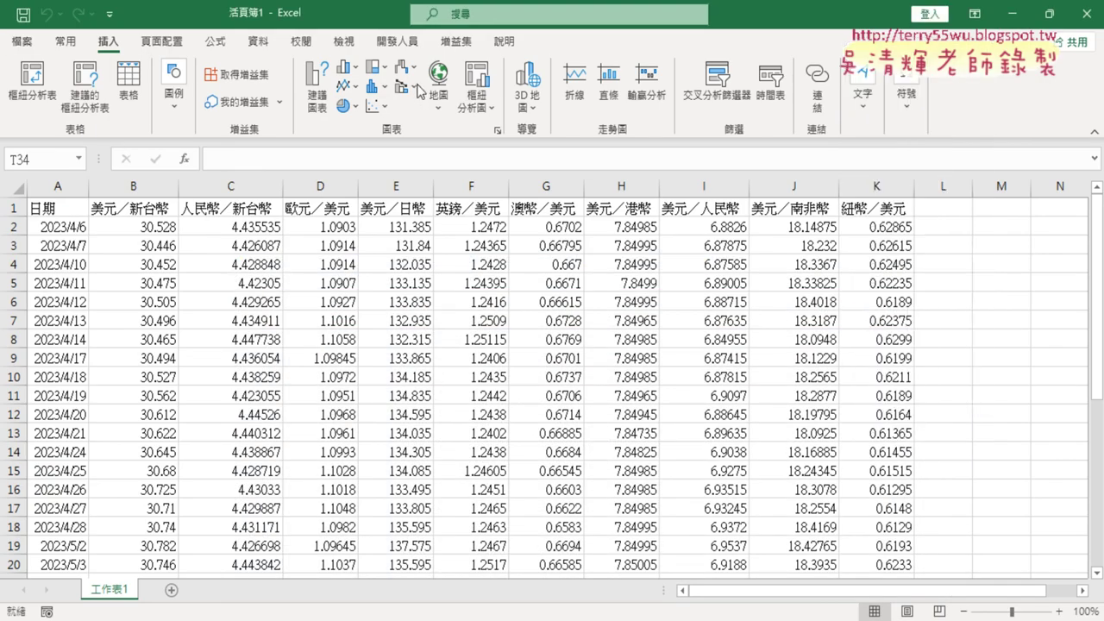
# Open Module2 in the VBA editor and paste a copy of 美元折線圖 after 刪圖
pyautogui.click(396, 40)
pyautogui.click(32, 86)
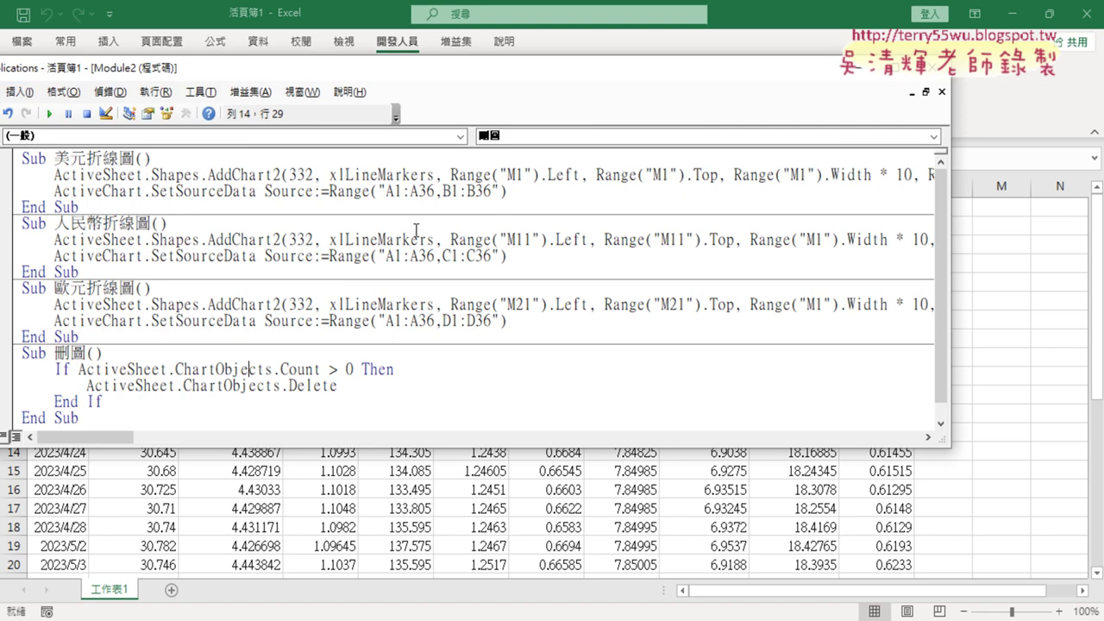
pyautogui.moveTo(448, 447); pyautogui.dragTo(457, 555)
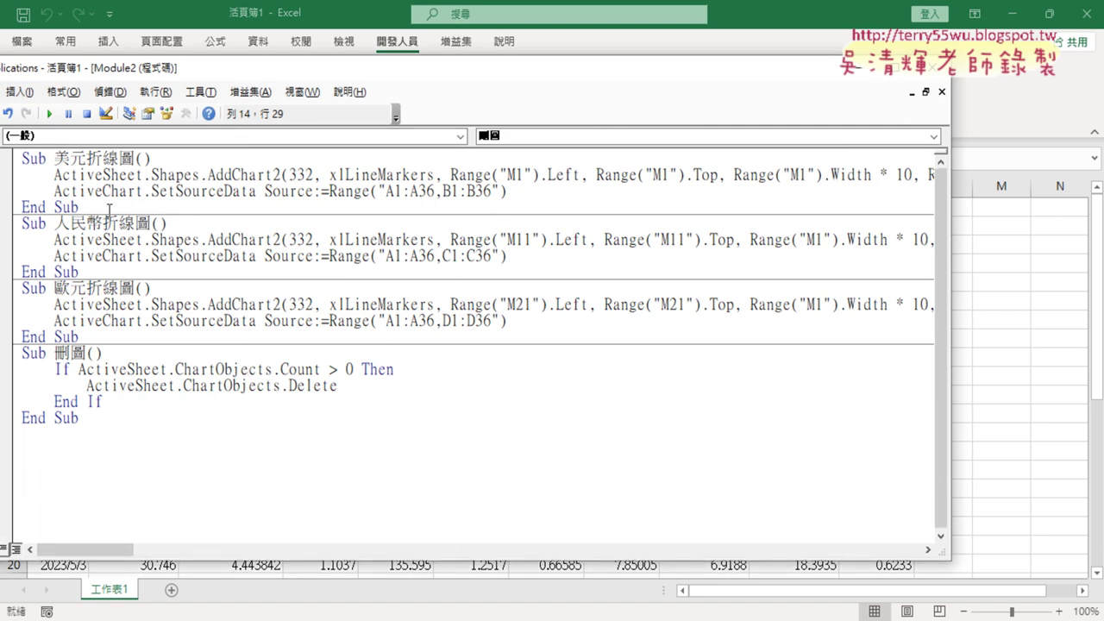
pyautogui.moveTo(110, 209); pyautogui.dragTo(9, 159)
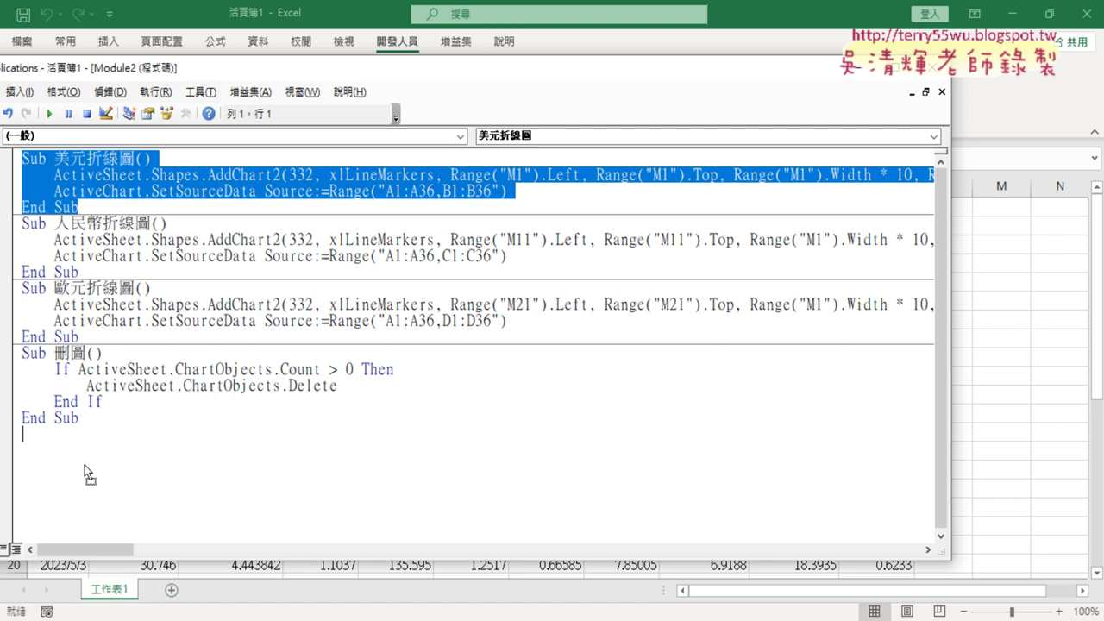
pyautogui.hotkey('ctrl', 'v')
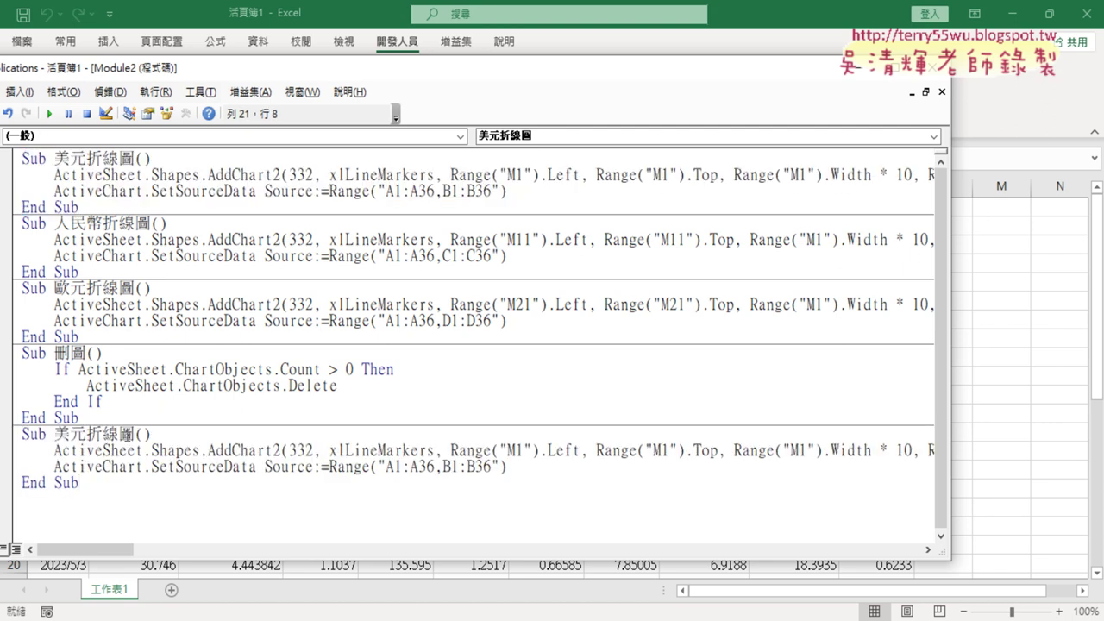
# Rename the pasted procedure to 全部折線圖 and enlarge the code window
pyautogui.moveTo(69, 434); pyautogui.dragTo(85, 434)
pyautogui.hotkey('shift', 'Left')
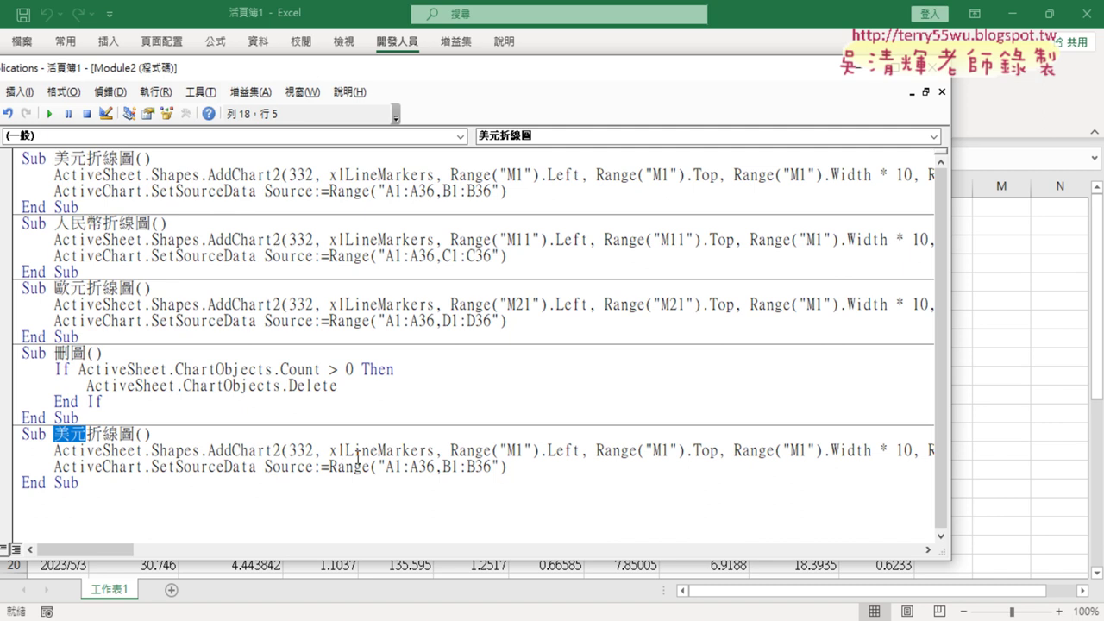
pyautogui.write('全')
pyautogui.write('部')
pyautogui.press('Return')
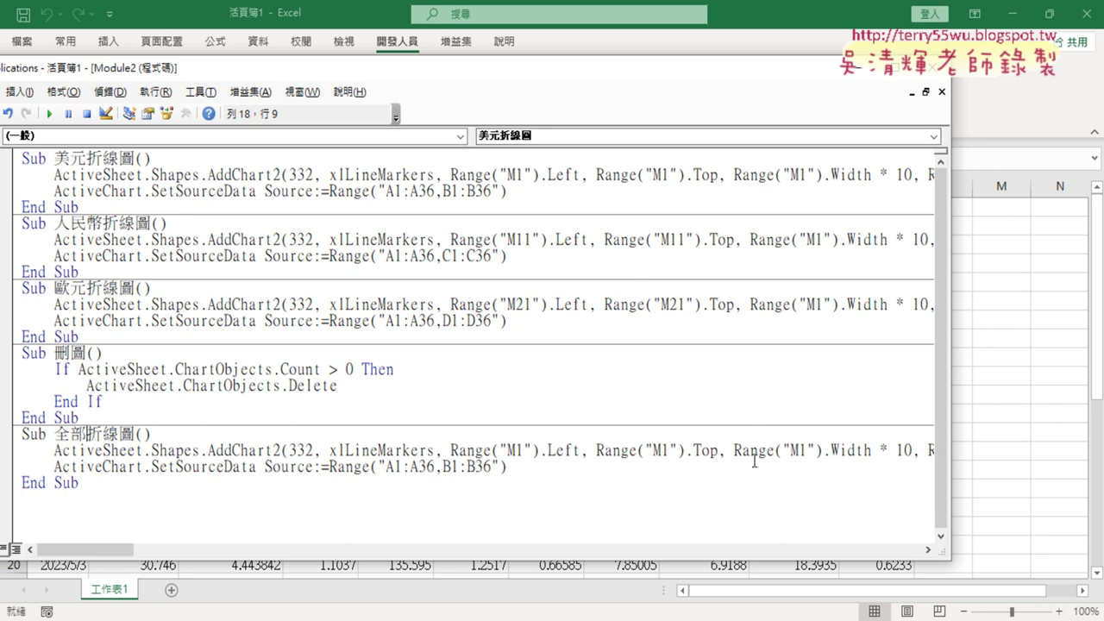
pyautogui.moveTo(794, 560); pyautogui.dragTo(796, 595)
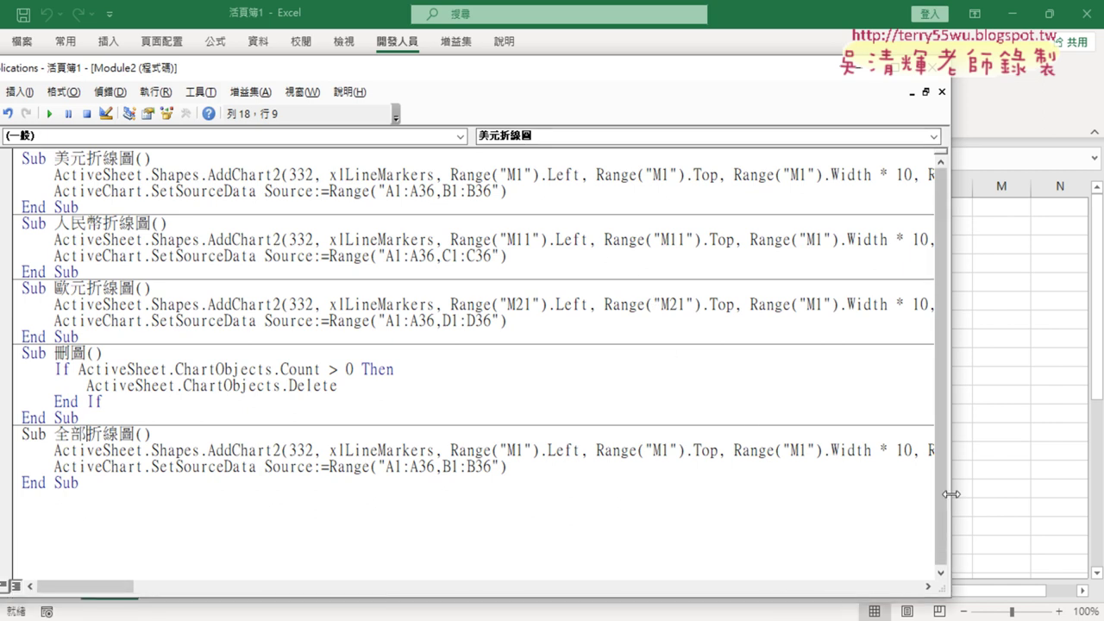
pyautogui.moveTo(577, 74); pyautogui.dragTo(831, 91)
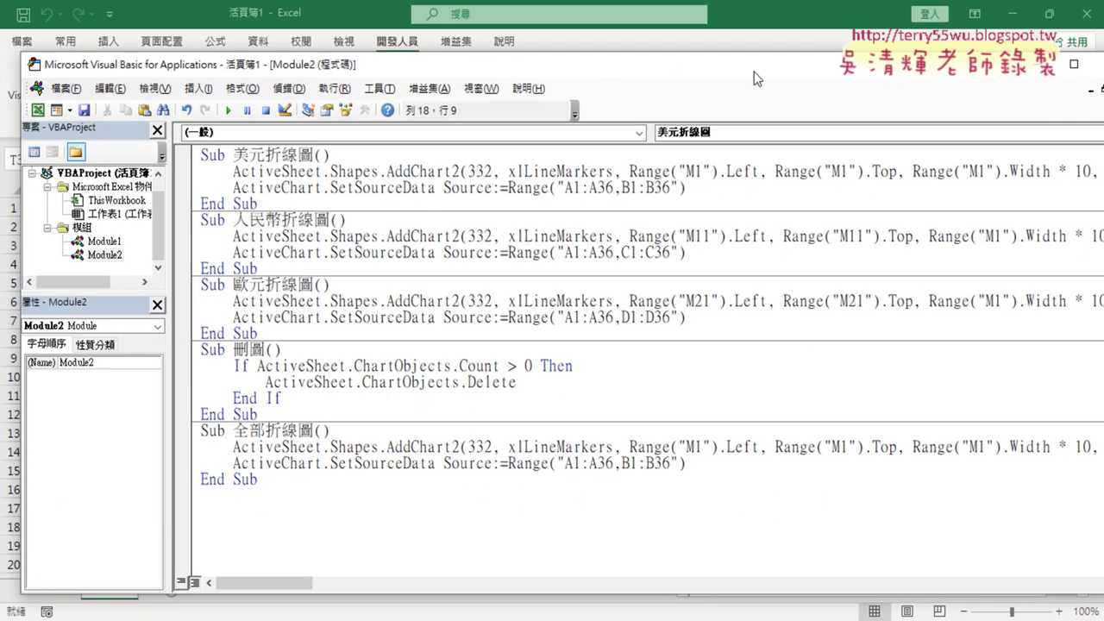
# Add a For i = 1 To 10 … Next loop under the Sub 全部折線圖 header
pyautogui.click(482, 446)
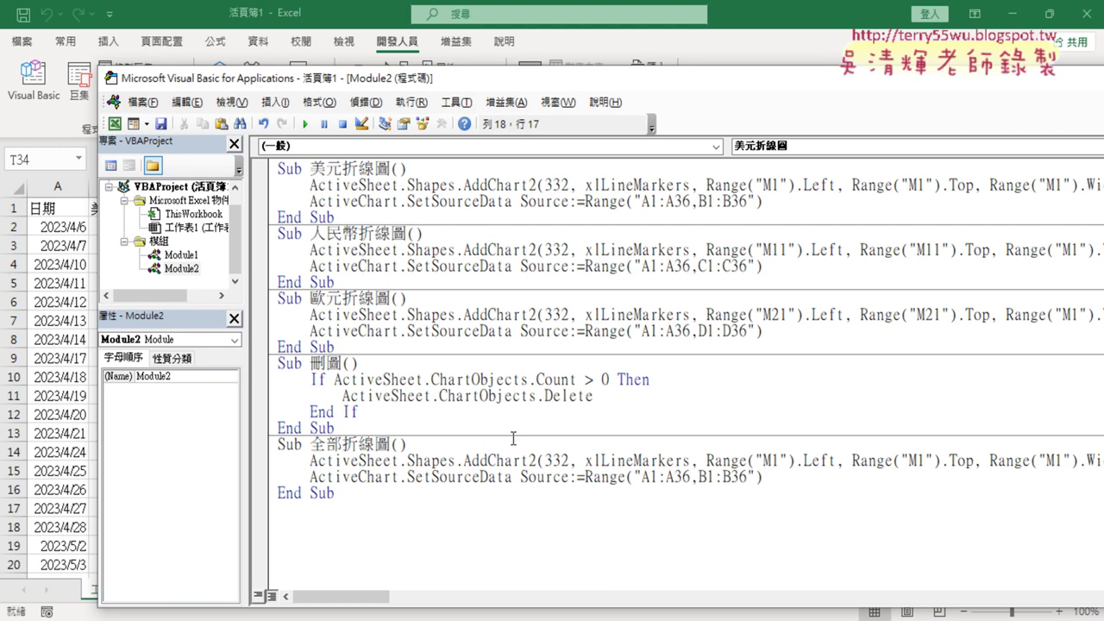
pyautogui.press('Return')
pyautogui.press('Tab')
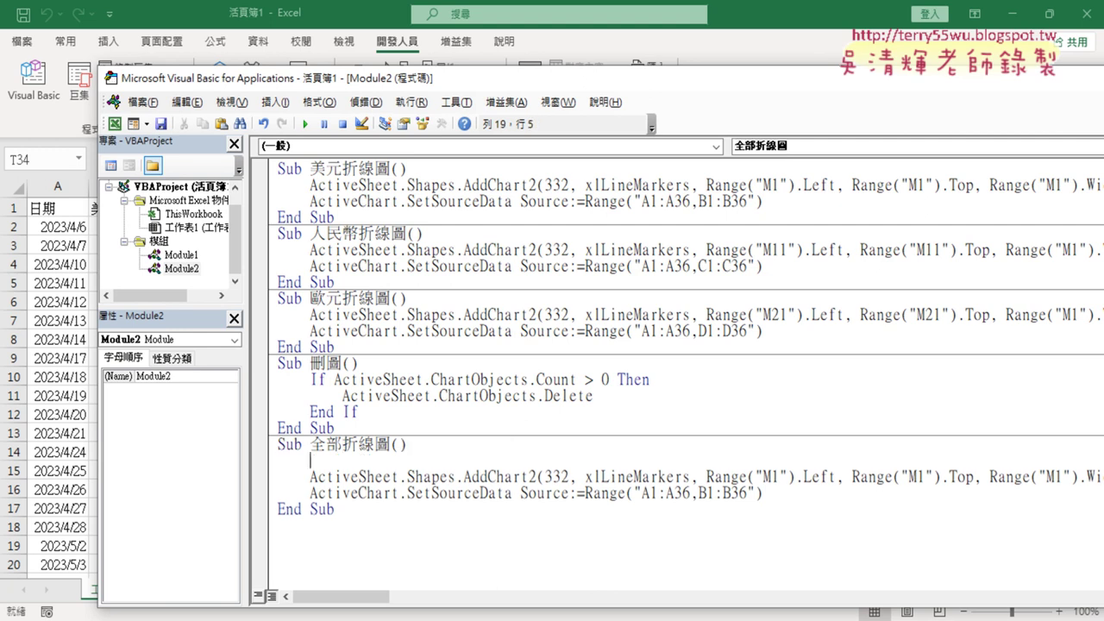
pyautogui.write('ㄈ')
pyautogui.press('BackSpace')
pyautogui.write('f')
pyautogui.write('or ')
pyautogui.write('i=')
pyautogui.write('1 ')
pyautogui.write('to ')
pyautogui.write('10')
pyautogui.press('Return')
pyautogui.press('Return')
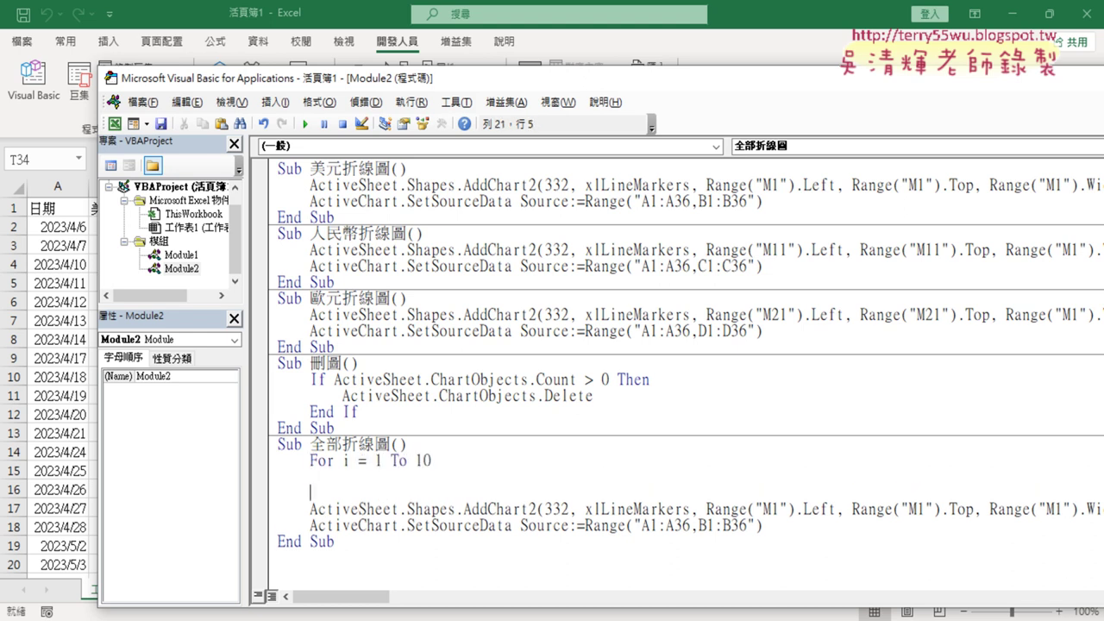
pyautogui.write('next')
# Move the AddChart2 and SetSourceData lines inside the loop and indent them
pyautogui.moveTo(763, 526)
pyautogui.mouseDown()
pyautogui.moveTo(301, 507)
pyautogui.moveTo(283, 488)
pyautogui.mouseUp()
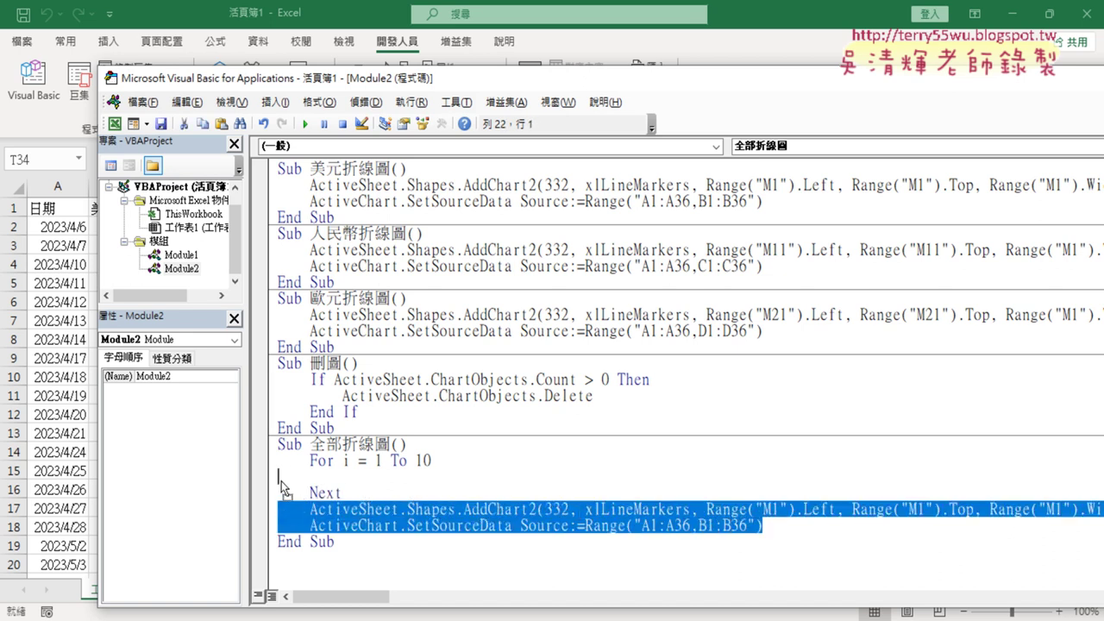
pyautogui.moveTo(283, 487); pyautogui.dragTo(283, 481)
pyautogui.moveTo(764, 492); pyautogui.dragTo(278, 476)
pyautogui.press('Tab')
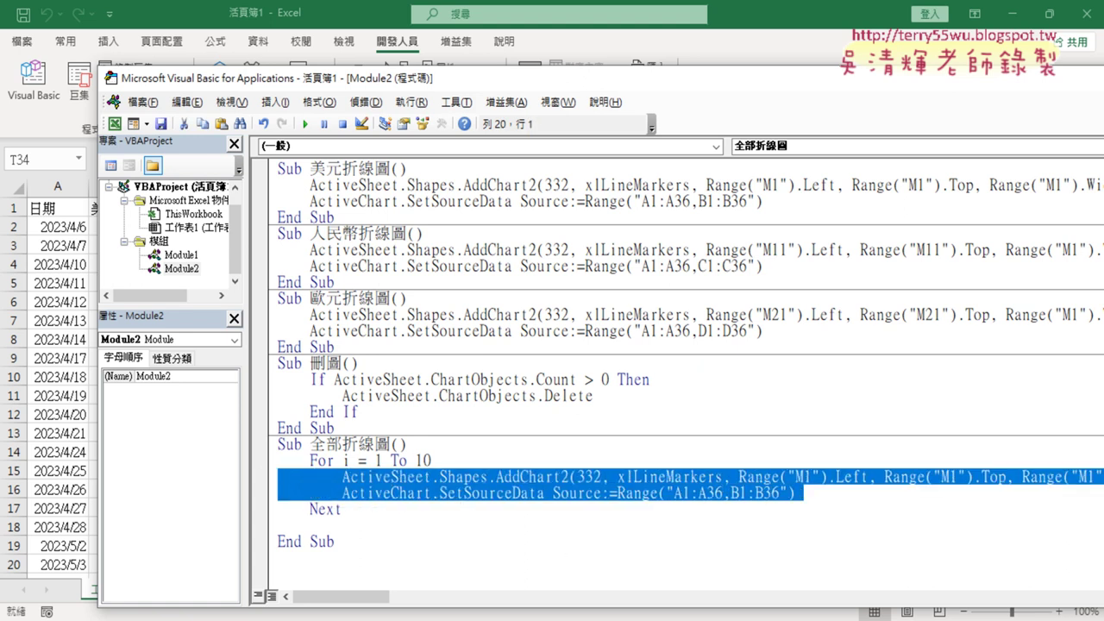
pyautogui.click(366, 506)
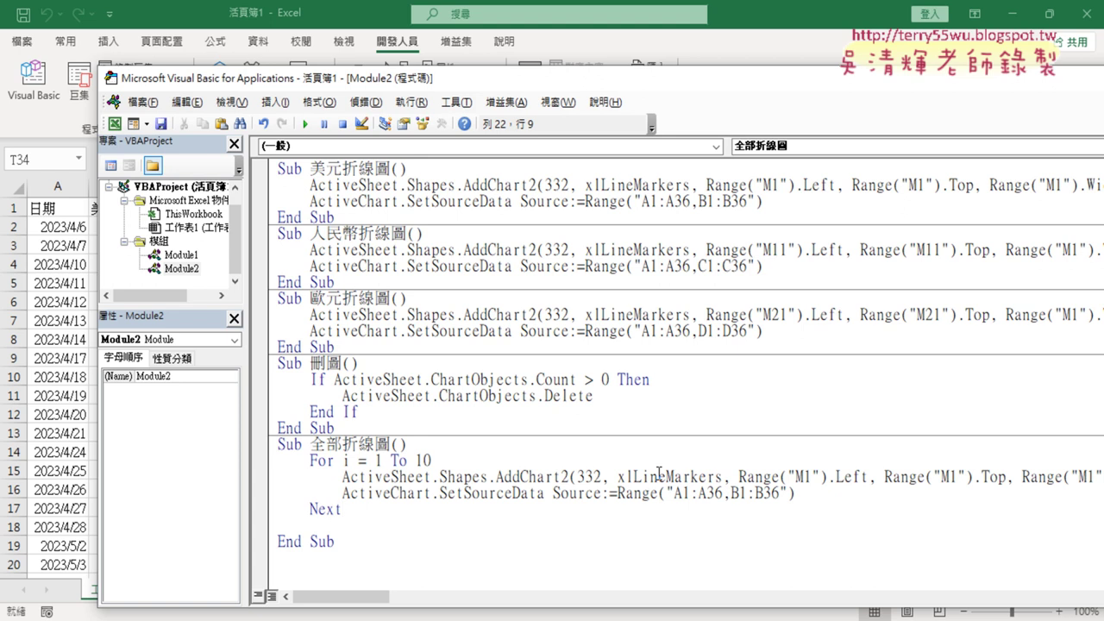
pyautogui.press('Delete')
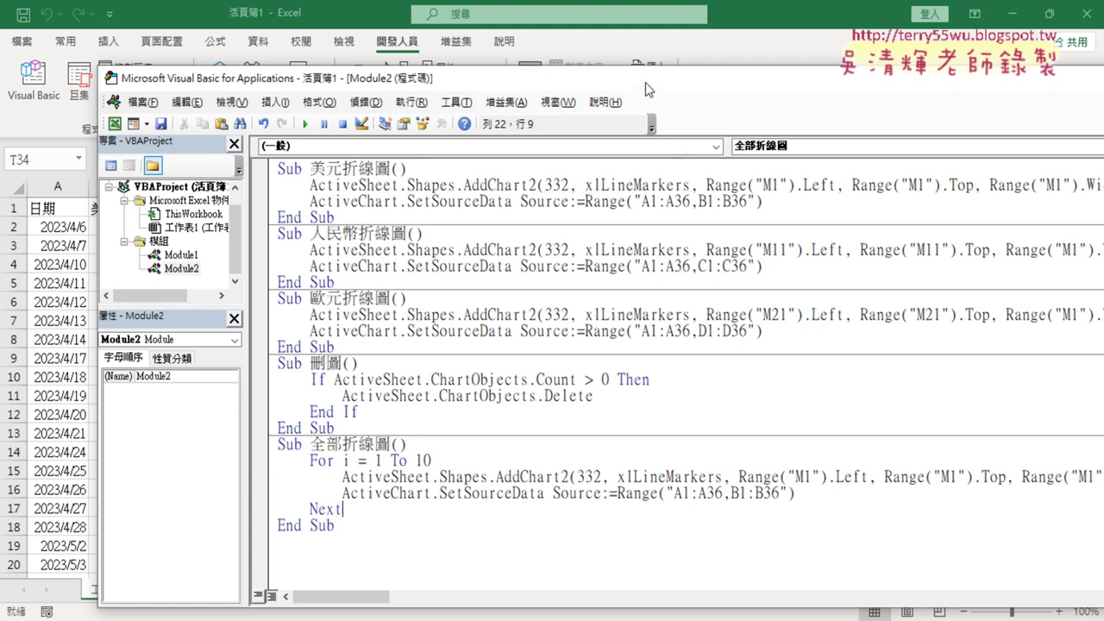
pyautogui.moveTo(645, 82); pyautogui.dragTo(403, 67)
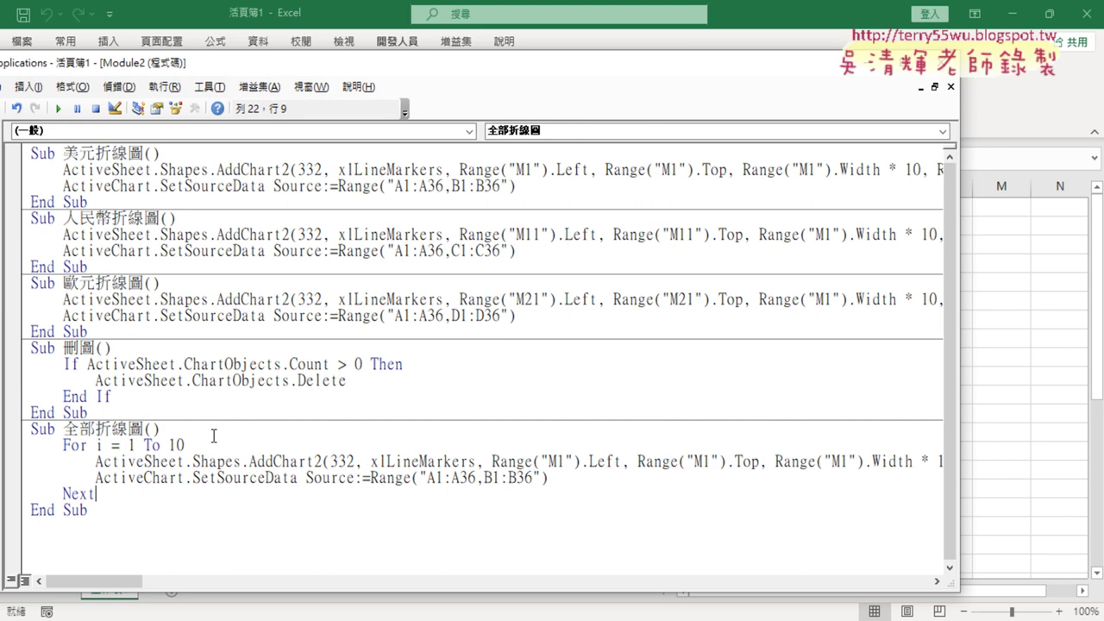
# Add k = 1 before the For line and k = k + 10 before Next
pyautogui.click(710, 463)
pyautogui.moveTo(710, 463); pyautogui.dragTo(700, 463)
pyautogui.click(205, 431)
pyautogui.press('Return')
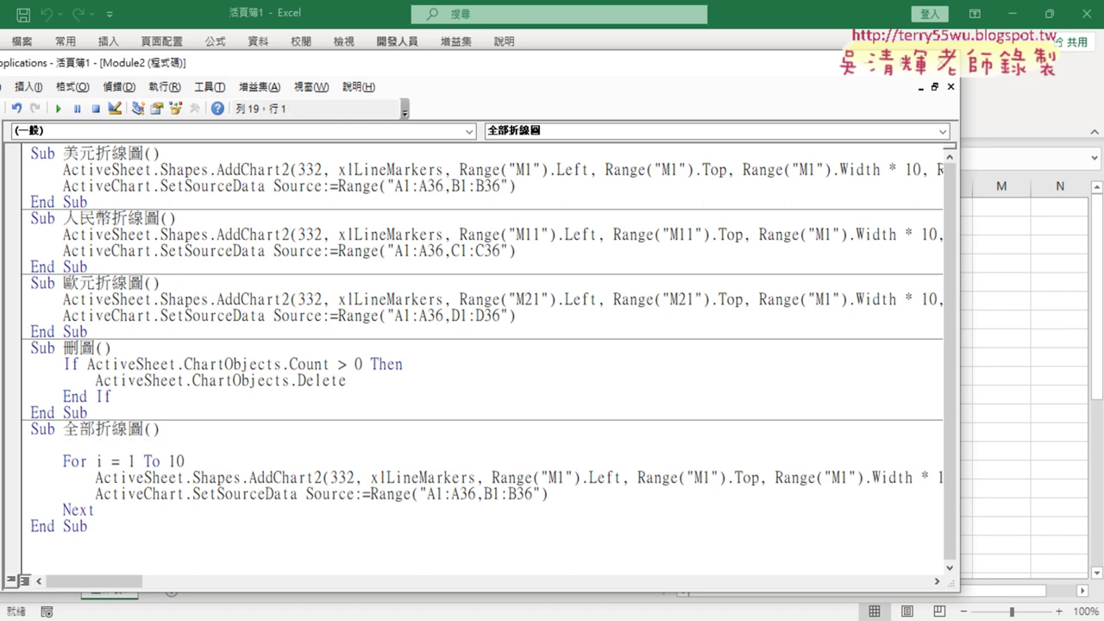
pyautogui.press('Tab')
pyautogui.write('k')
pyautogui.write('=1')
pyautogui.click(422, 468)
pyautogui.moveTo(103, 445); pyautogui.dragTo(62, 446)
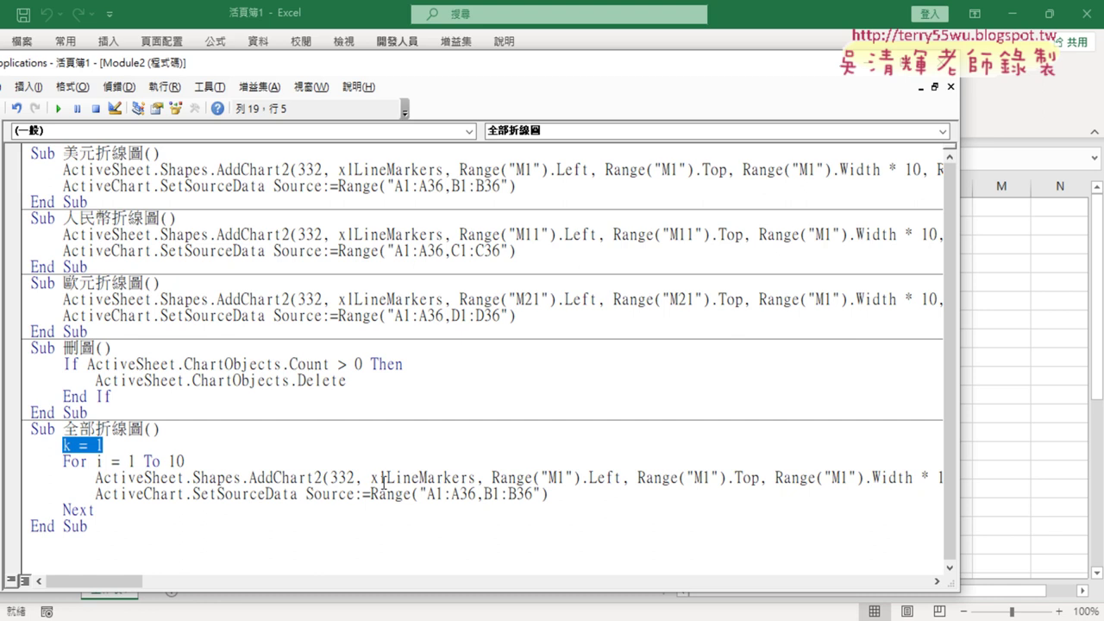
pyautogui.click(557, 497)
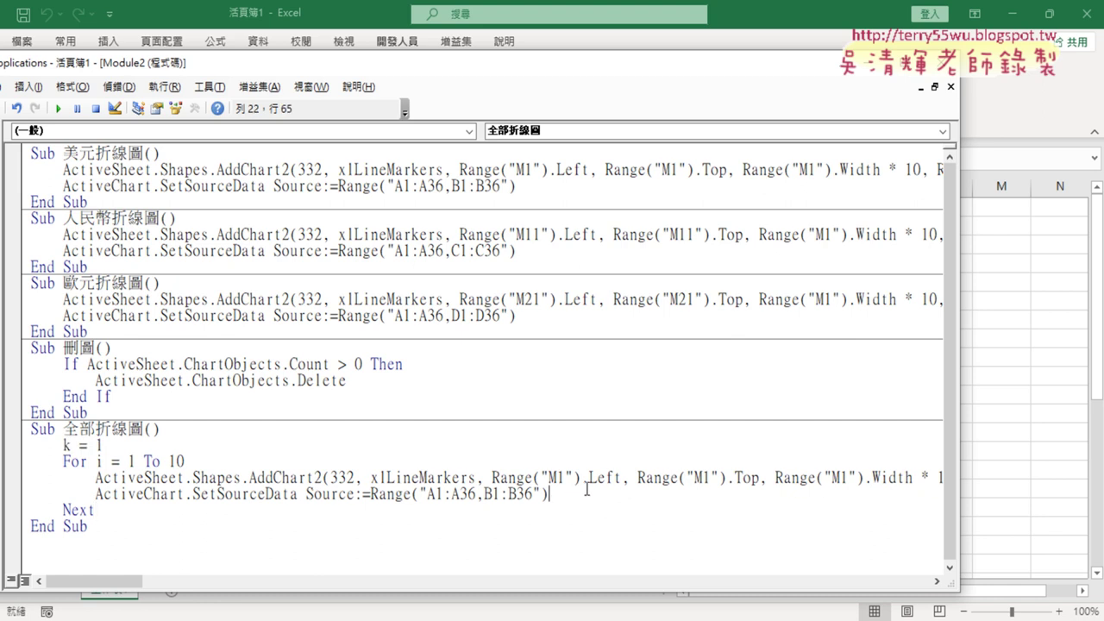
pyautogui.press('Return')
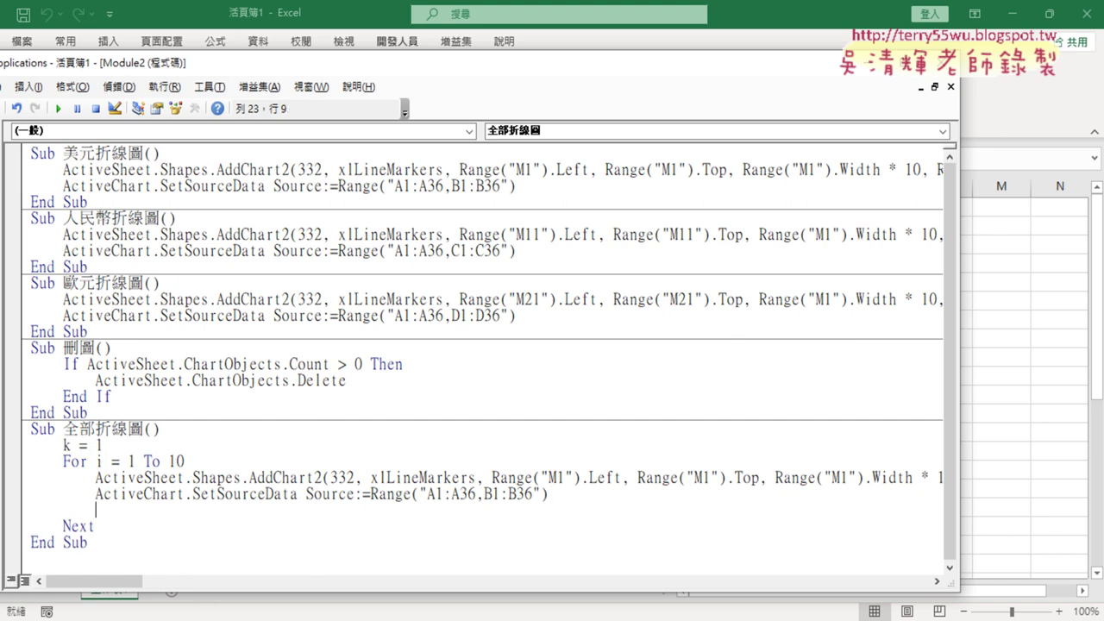
pyautogui.write('k=k')
pyautogui.write('+10')
# Replace the first Range("M1") with Range("M" & k) for the chart's left position
pyautogui.moveTo(566, 477); pyautogui.dragTo(557, 477)
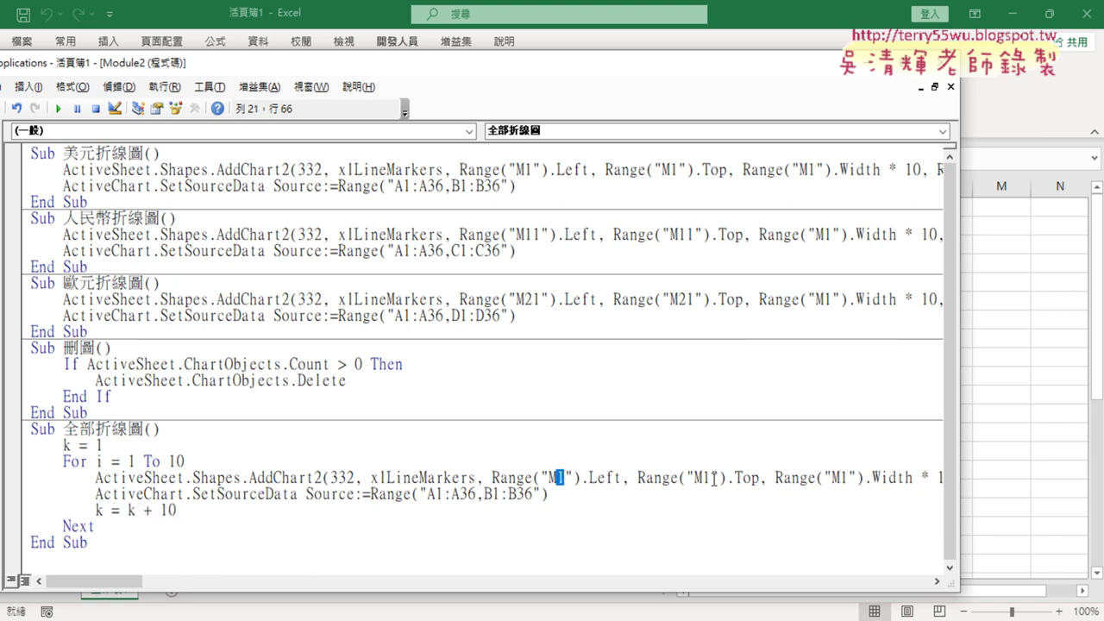
pyautogui.moveTo(713, 477); pyautogui.dragTo(701, 477)
pyautogui.moveTo(567, 477); pyautogui.dragTo(557, 477)
pyautogui.press('Delete')
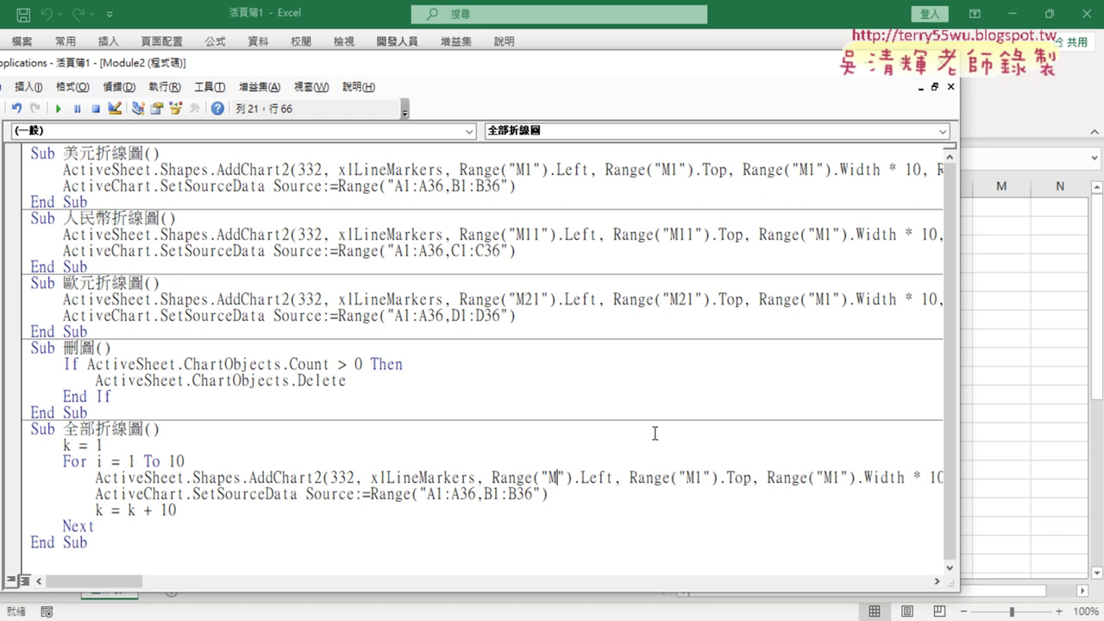
pyautogui.press('Right')
pyautogui.write('& ')
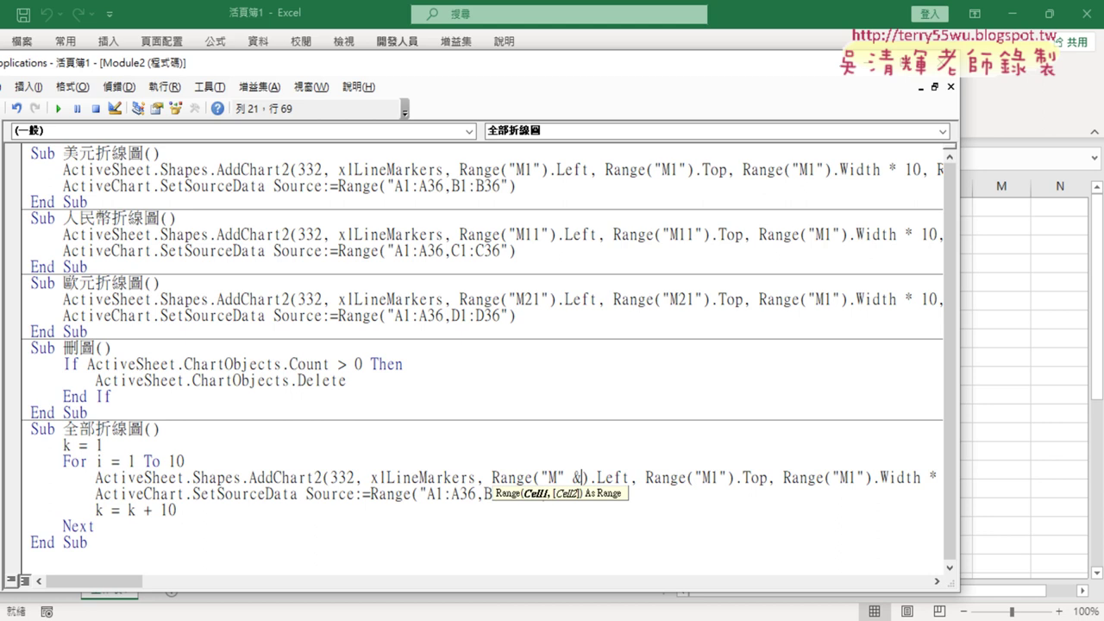
pyautogui.write('k')
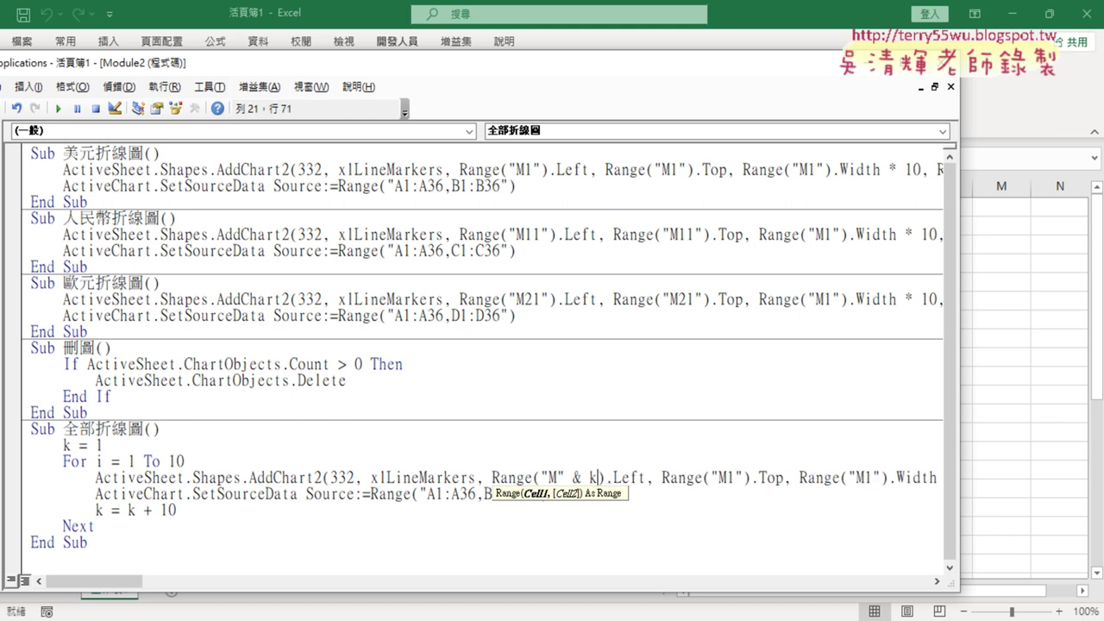
pyautogui.doubleClick(593, 477)
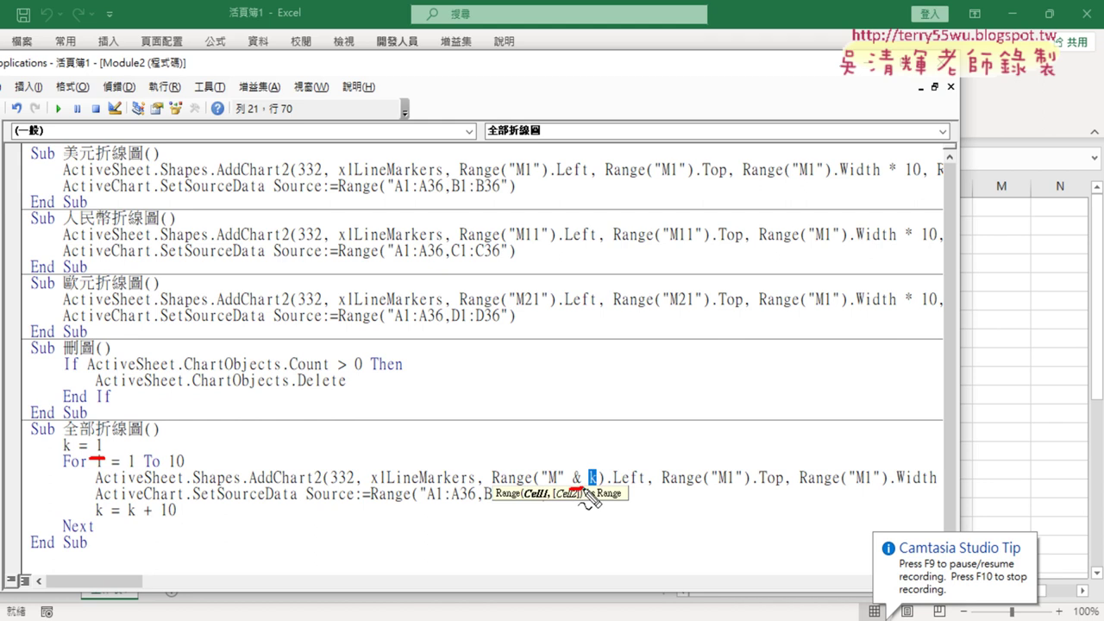
# Annotate with the screen pen how "M" & k produces the address M1, then clear it
pyautogui.moveTo(118, 447); pyautogui.dragTo(181, 455)
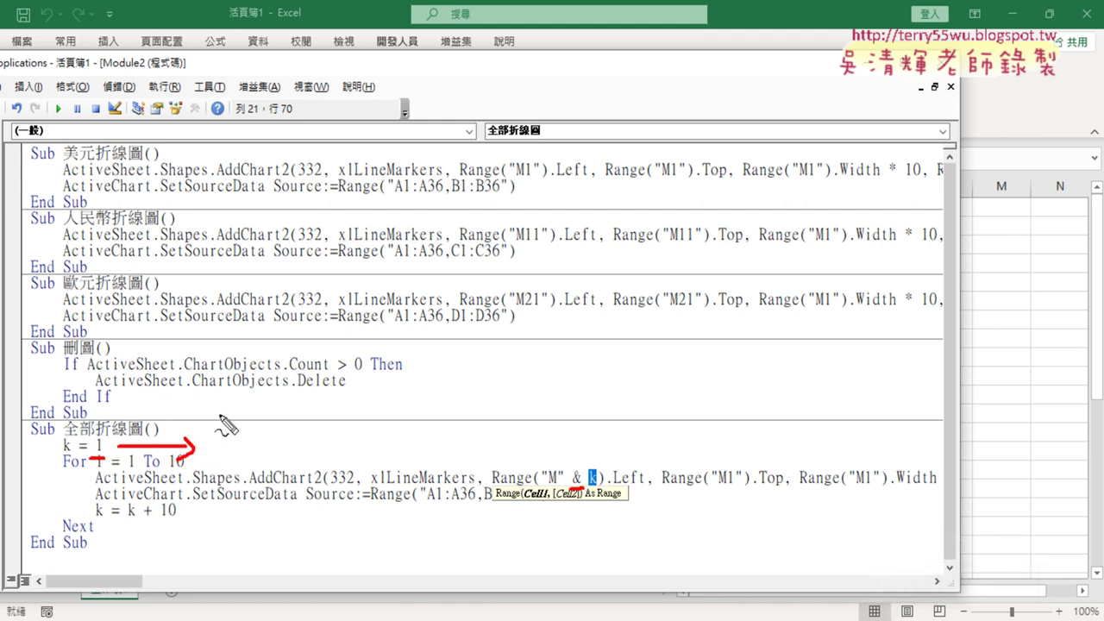
pyautogui.moveTo(219, 417); pyautogui.dragTo(219, 435)
pyautogui.moveTo(229, 415); pyautogui.dragTo(250, 488)
pyautogui.moveTo(268, 415); pyautogui.dragTo(274, 427)
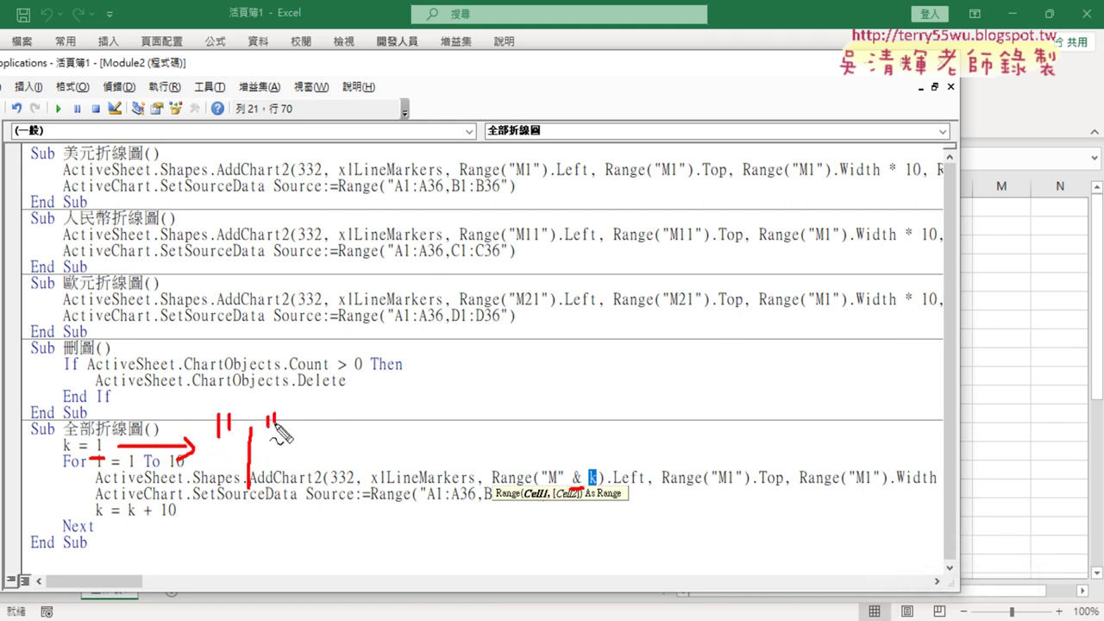
pyautogui.moveTo(547, 488); pyautogui.dragTo(563, 487)
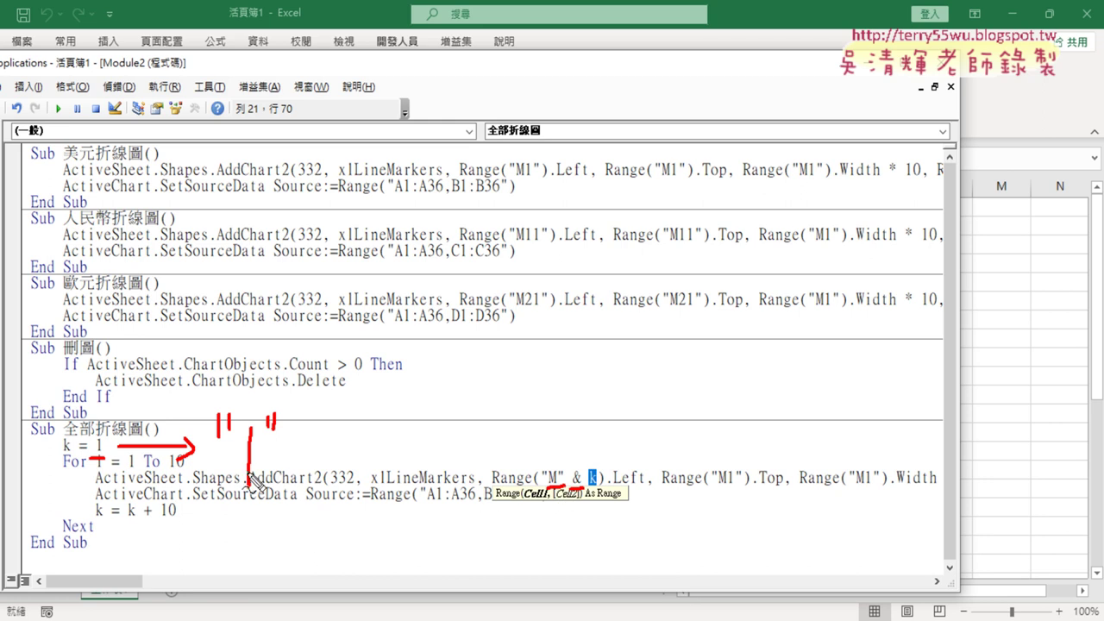
pyautogui.moveTo(395, 401)
pyautogui.mouseDown()
pyautogui.moveTo(394, 418)
pyautogui.moveTo(452, 450)
pyautogui.mouseUp()
pyautogui.moveTo(470, 399); pyautogui.dragTo(474, 416)
pyautogui.moveTo(304, 445)
pyautogui.mouseDown()
pyautogui.moveTo(371, 444)
pyautogui.moveTo(356, 457)
pyautogui.moveTo(480, 449)
pyautogui.moveTo(415, 472)
pyautogui.mouseUp()
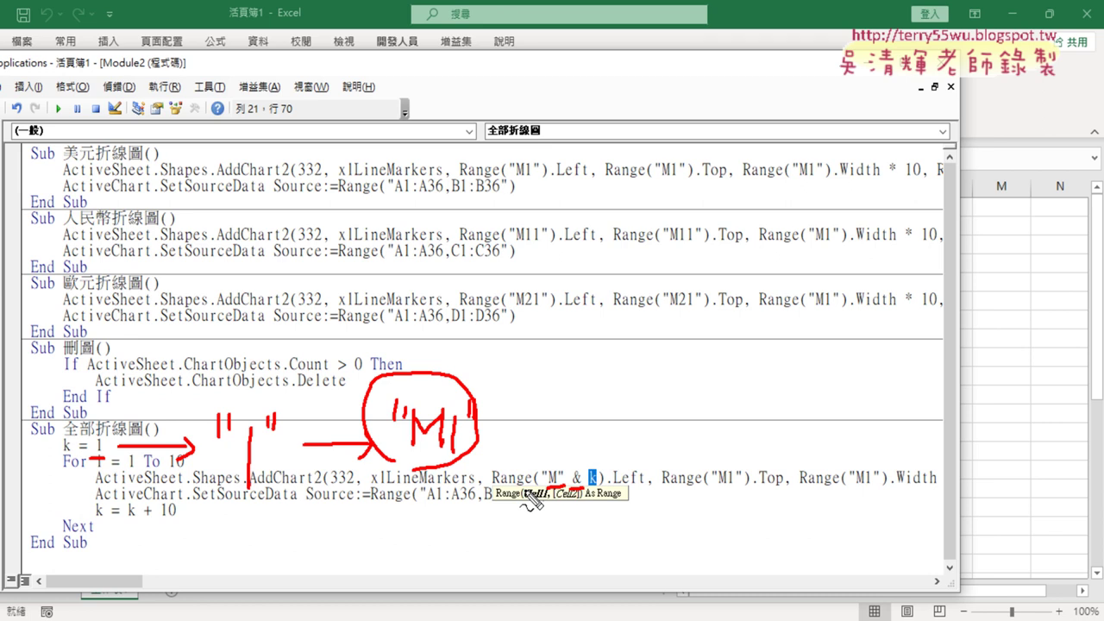
pyautogui.press('Escape')
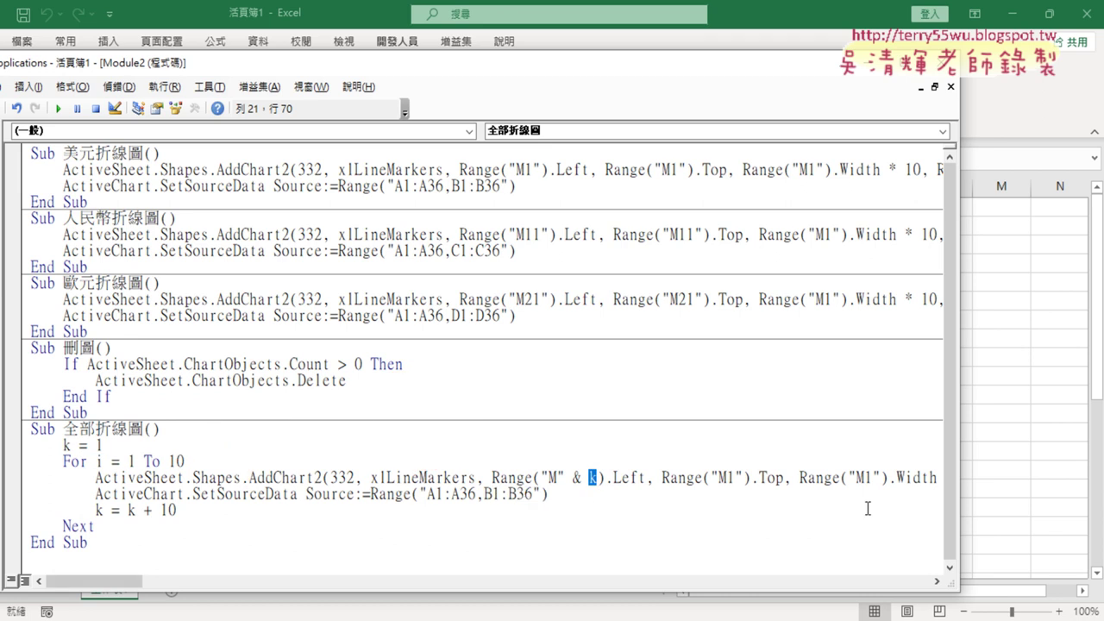
# Change Range("M1").Top to Range("M" & k).Top and narrow the VBA window
pyautogui.moveTo(737, 478); pyautogui.dragTo(728, 477)
pyautogui.press('Delete')
pyautogui.press('Right')
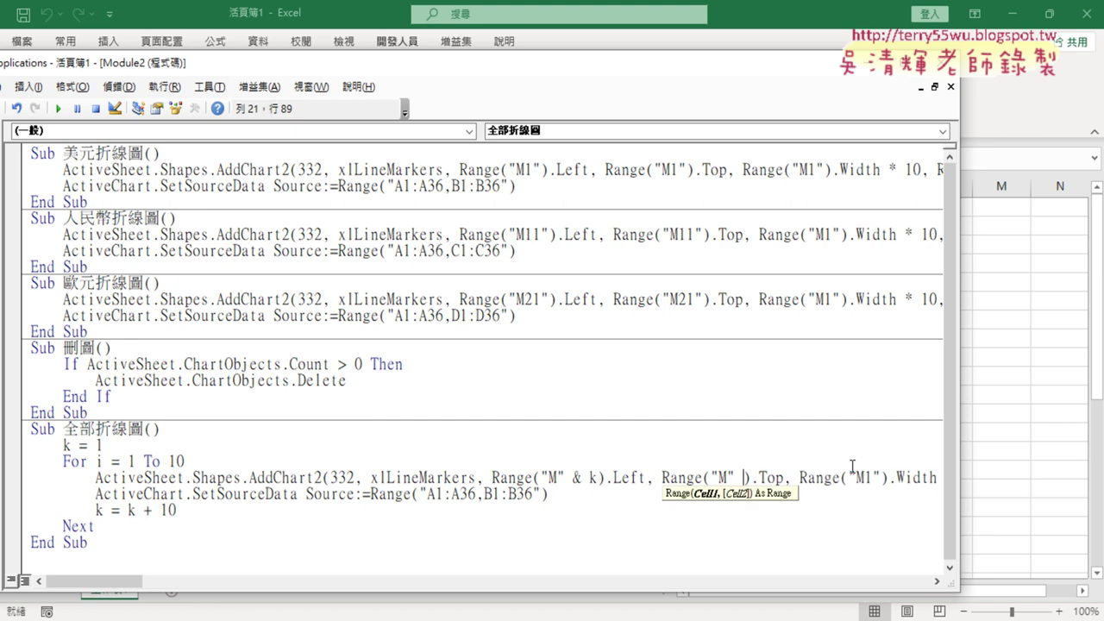
pyautogui.write('& k')
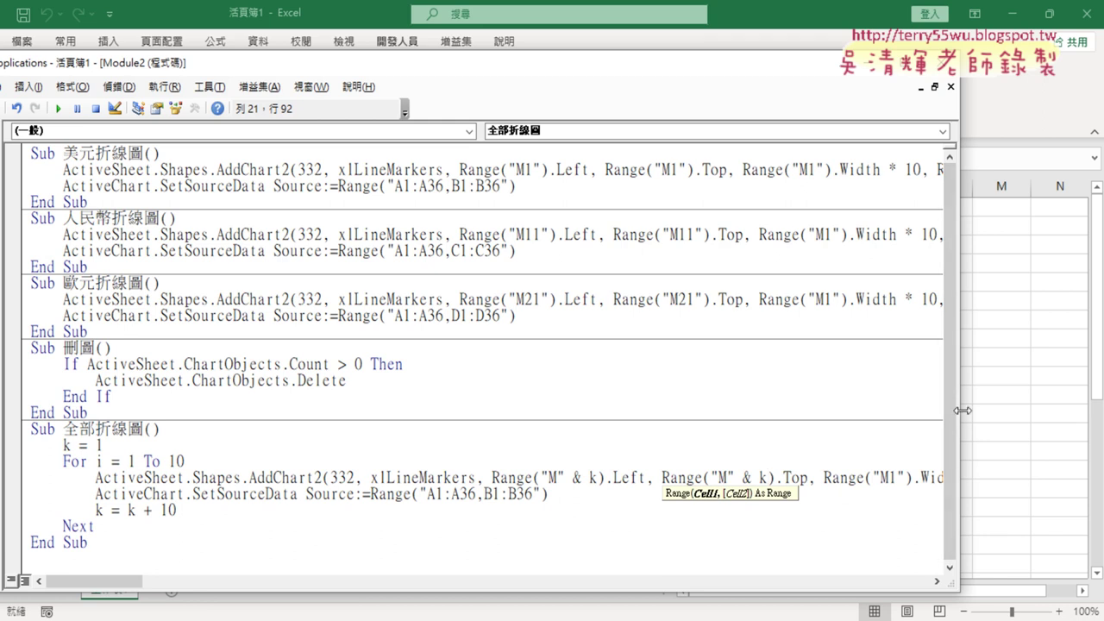
pyautogui.moveTo(956, 413)
pyautogui.mouseDown()
pyautogui.moveTo(604, 394)
pyautogui.moveTo(897, 394)
pyautogui.mouseUp()
pyautogui.moveTo(997, 596); pyautogui.dragTo(1047, 596)
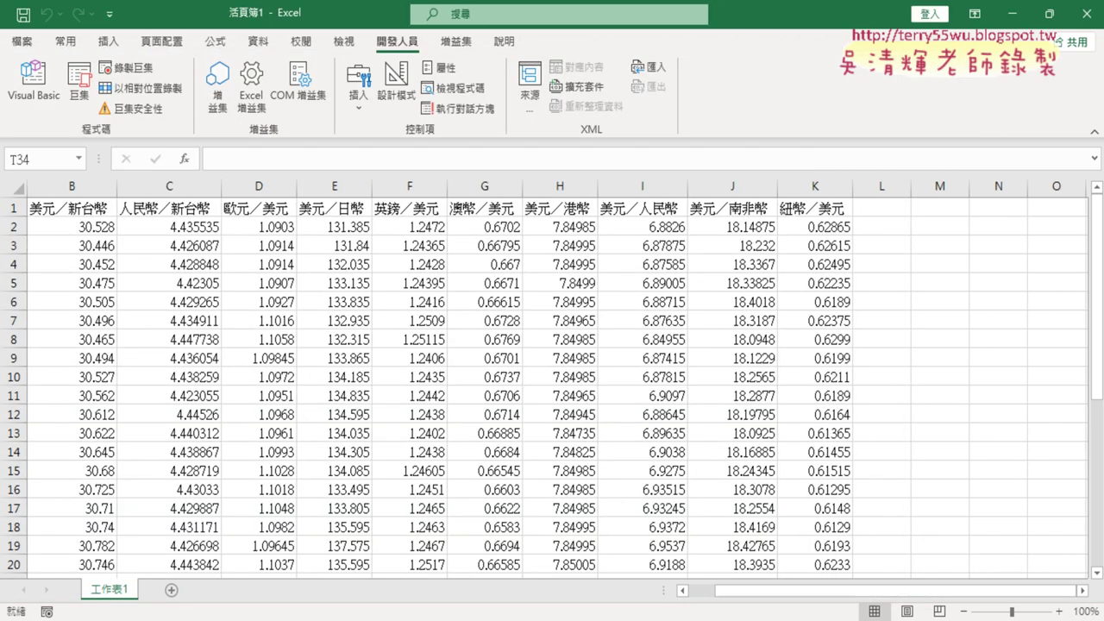
# Run the 全部折線圖 macro from the VBA editor to draw the charts
pyautogui.click(1083, 591)
pyautogui.click(1083, 592)
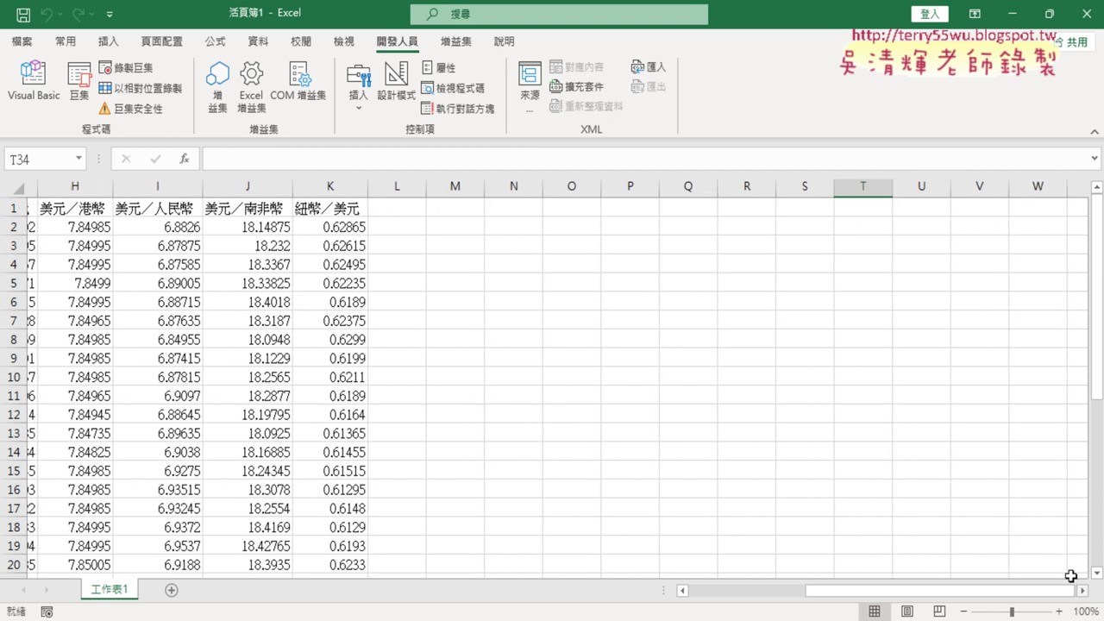
pyautogui.click(57, 91)
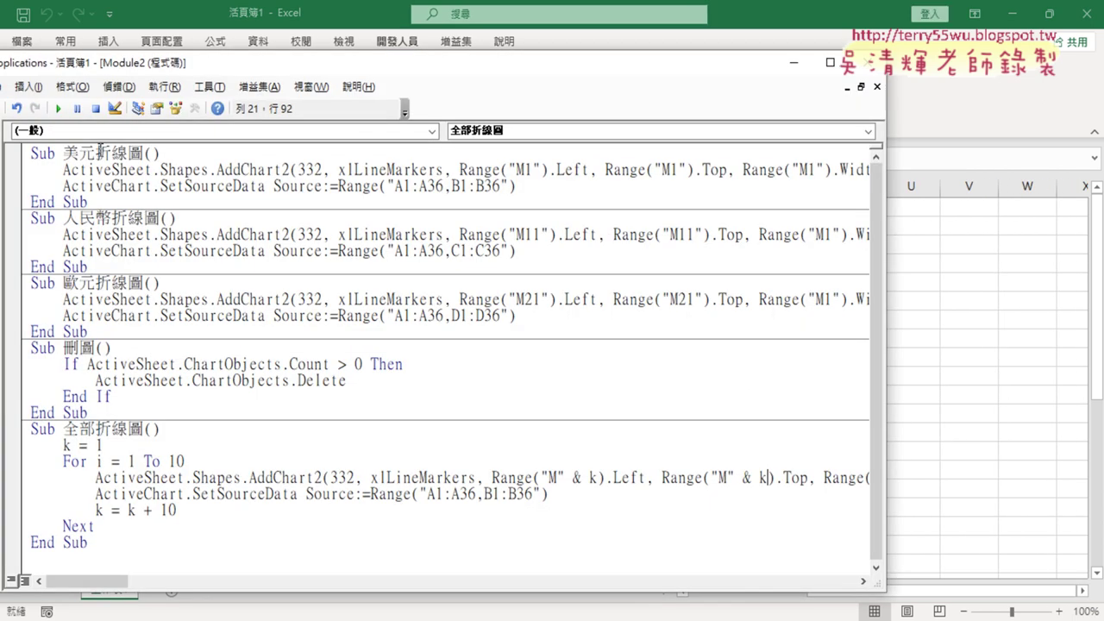
pyautogui.click(300, 477)
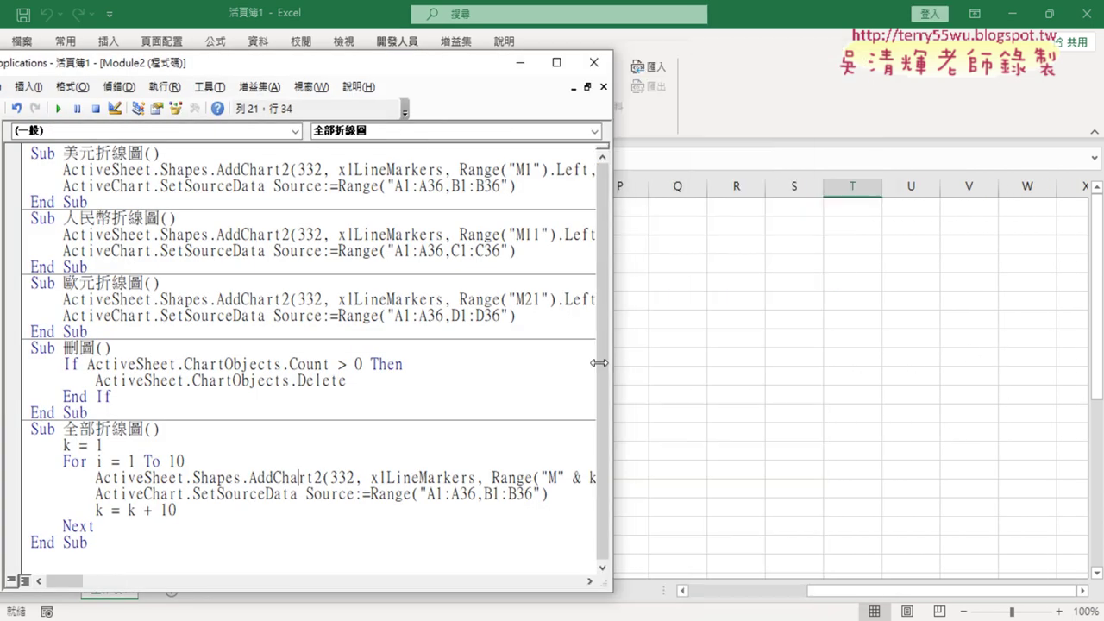
pyautogui.moveTo(889, 362); pyautogui.dragTo(546, 362)
pyautogui.click(266, 493)
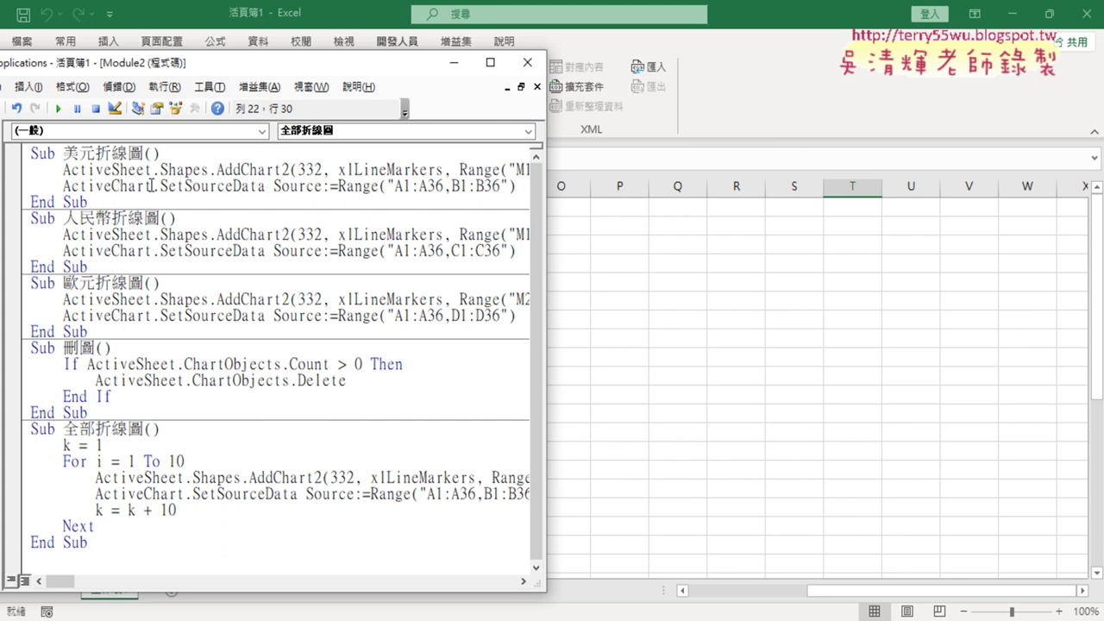
pyautogui.click(57, 108)
# Scroll down through the stacked 美元／新台幣 charts in column M and back up
pyautogui.click(1055, 336)
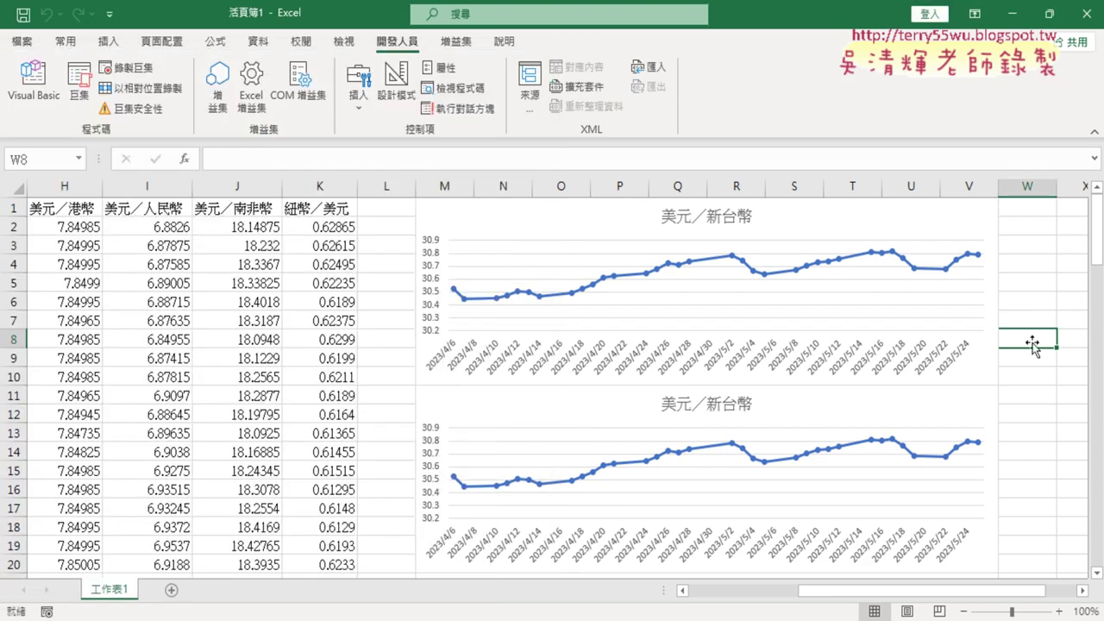
pyautogui.scroll(-3, 688, 295)
pyautogui.scroll(-3, 678, 407)
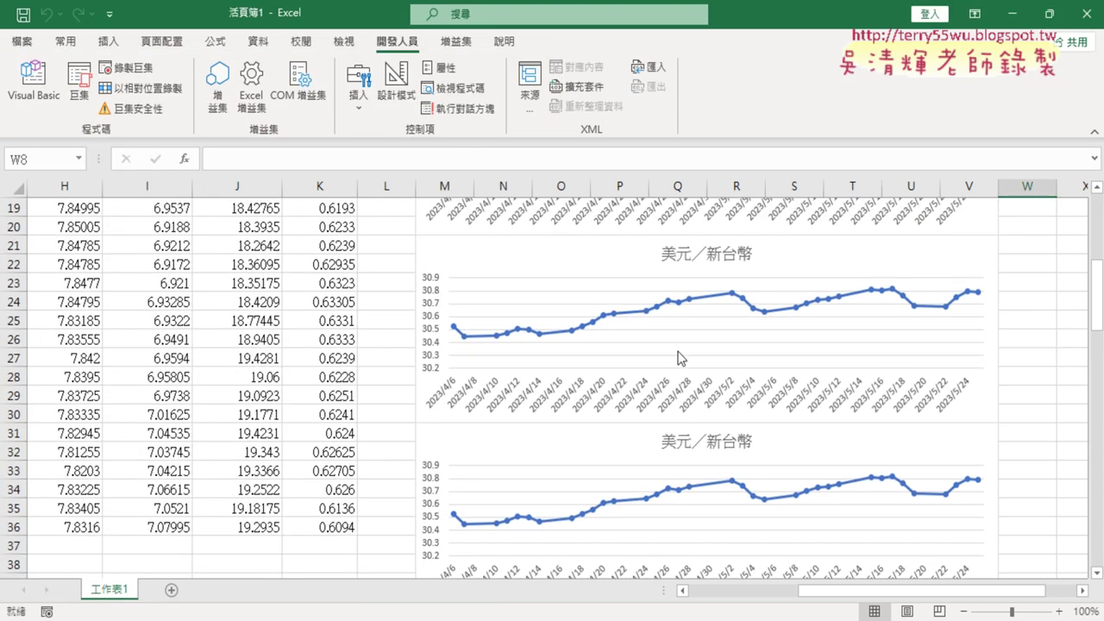
pyautogui.scroll(-3, 678, 383)
pyautogui.scroll(-3, 678, 383)
pyautogui.scroll(-2, 711, 463)
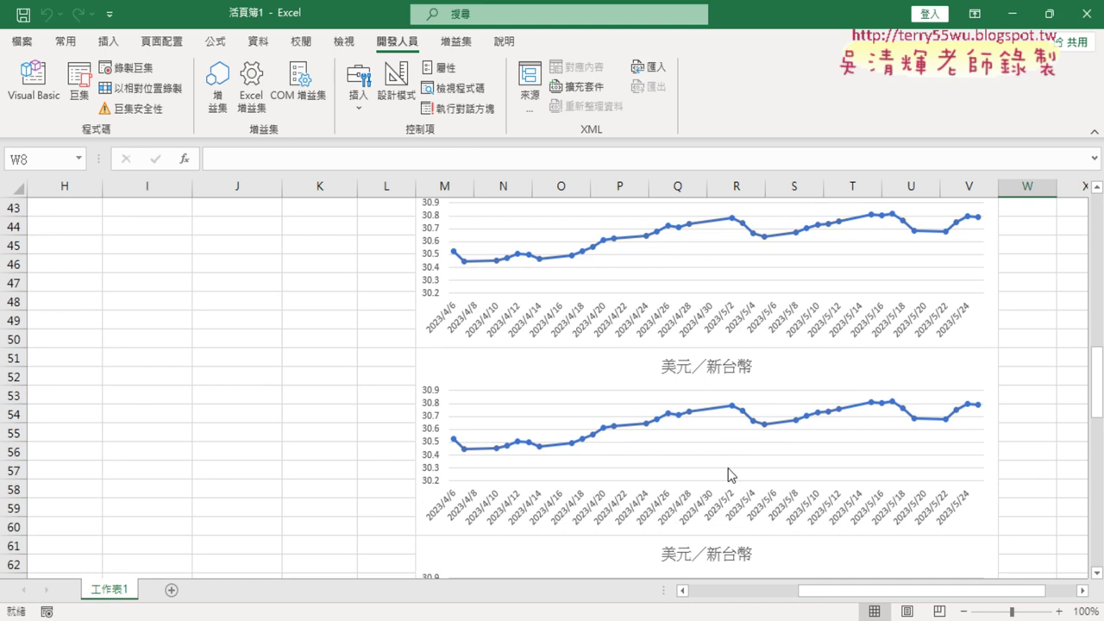
pyautogui.scroll(-6, 730, 468)
pyautogui.scroll(-6, 733, 463)
pyautogui.scroll(-3, 732, 467)
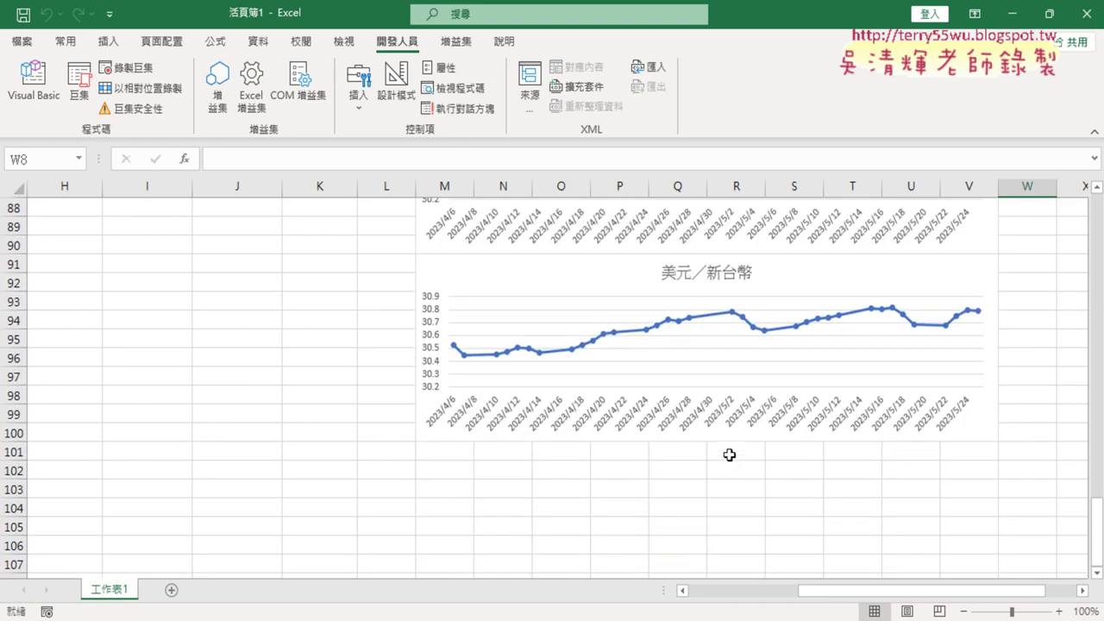
pyautogui.scroll(10, 730, 454)
pyautogui.scroll(8, 759, 454)
pyautogui.scroll(9, 764, 463)
pyautogui.scroll(2, 772, 465)
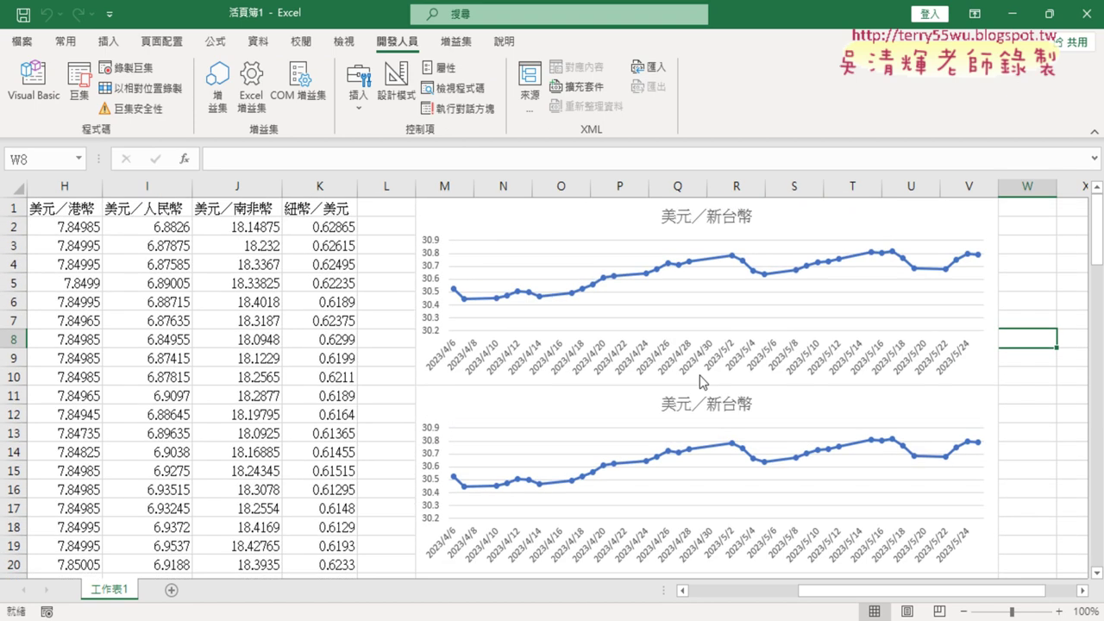
pyautogui.click(45, 97)
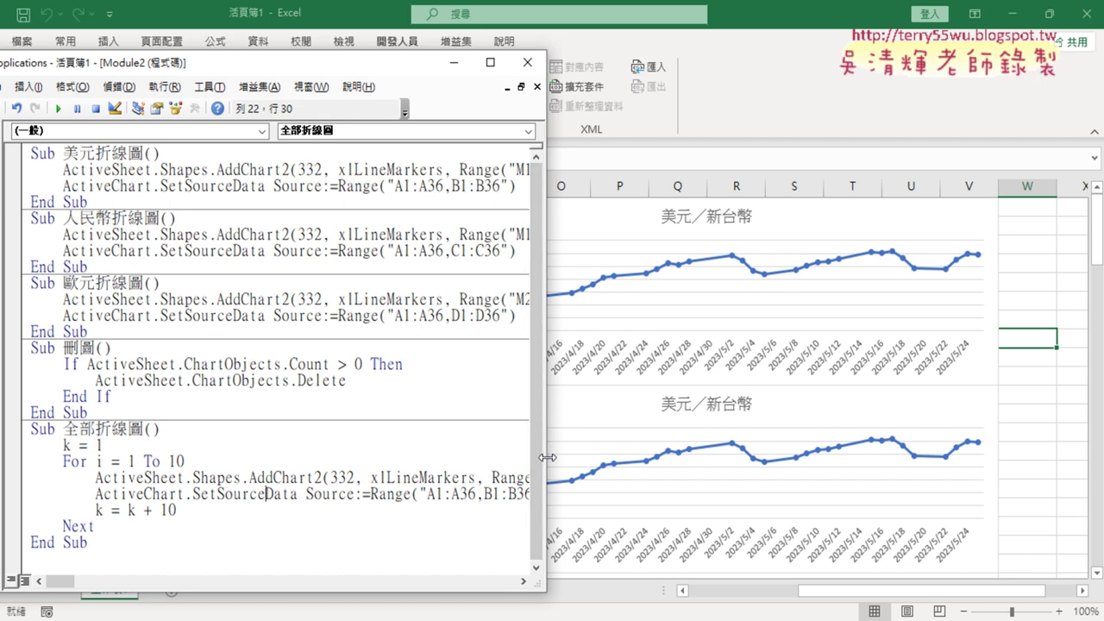
# Widen the code window and select the column letter B in Range("A1:A36,B1:B36")
pyautogui.moveTo(547, 466); pyautogui.dragTo(813, 465)
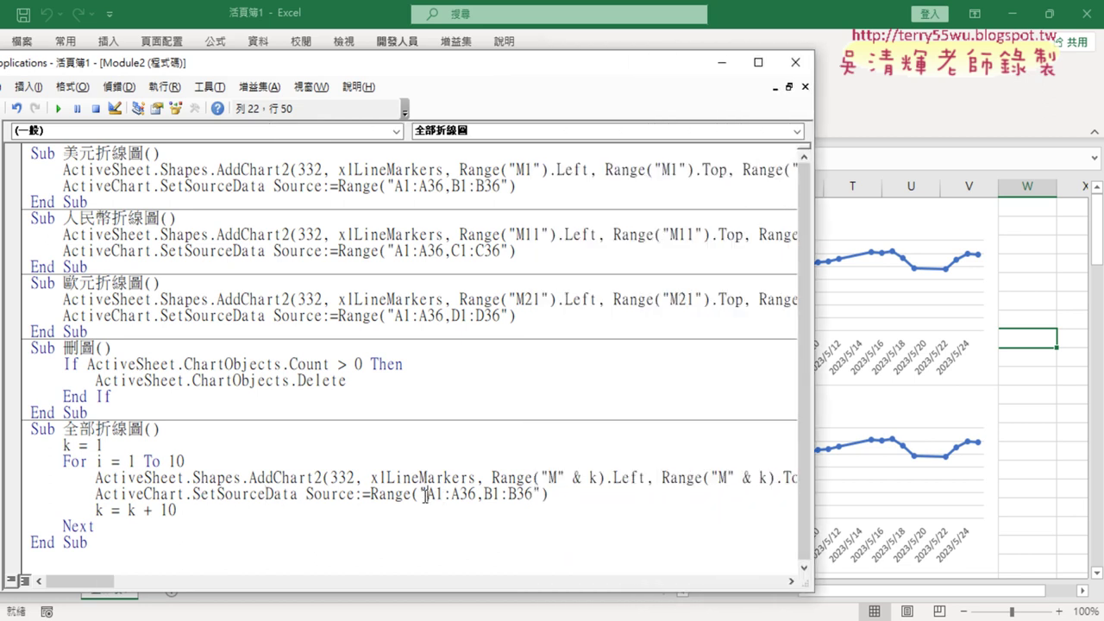
pyautogui.moveTo(425, 495); pyautogui.dragTo(542, 494)
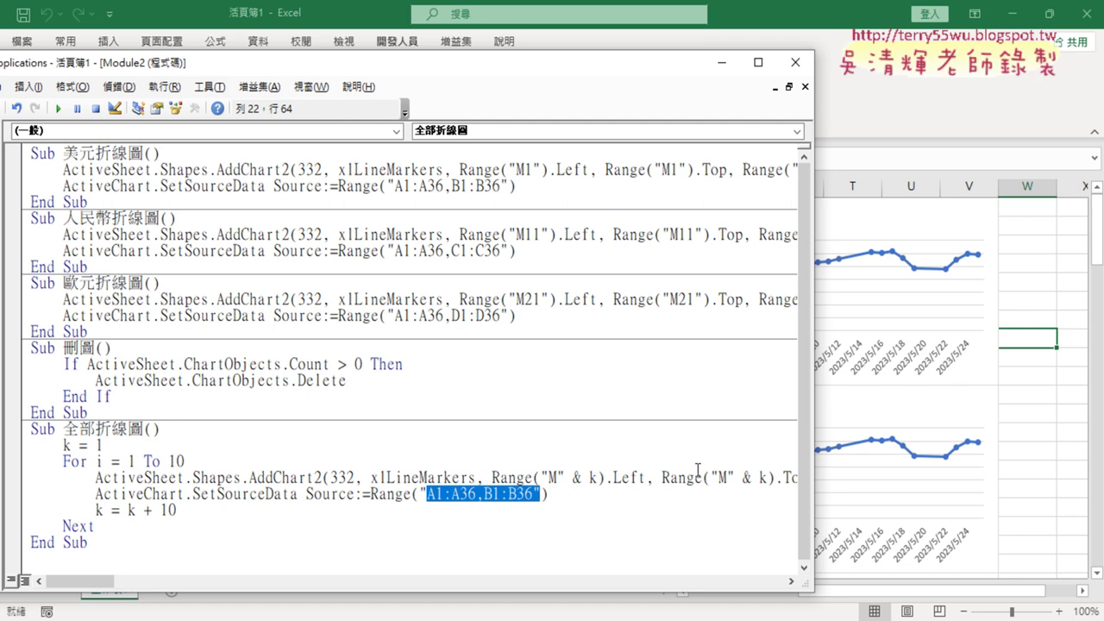
pyautogui.click(553, 495)
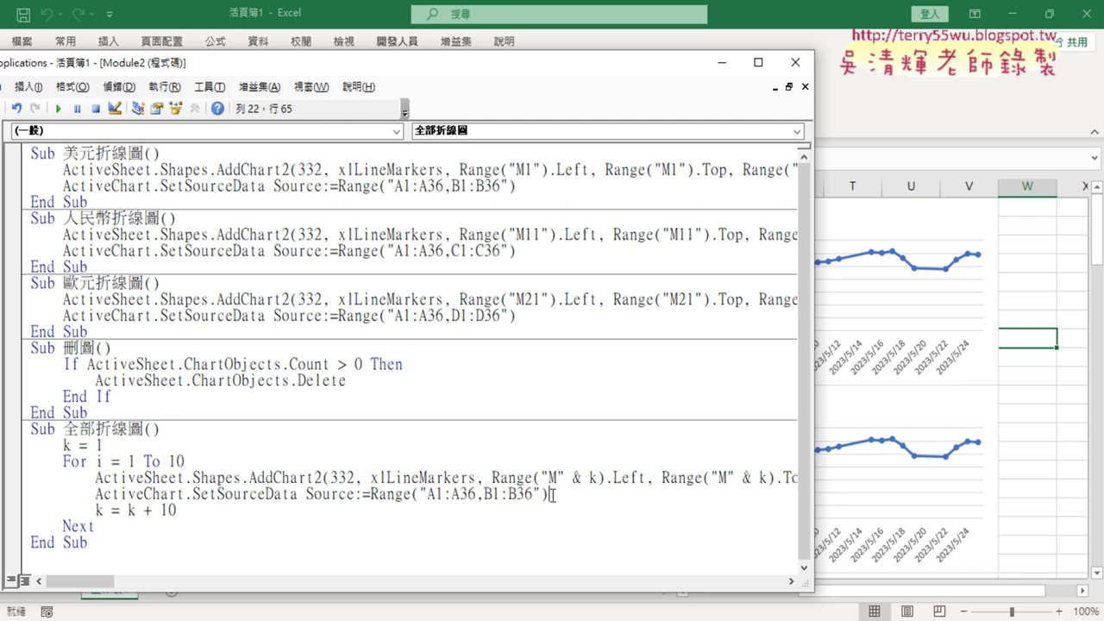
pyautogui.click(485, 495)
pyautogui.hotkey('shift', 'Right')
# Run the 刪圖 macro to delete all charts from the sheet
pyautogui.moveTo(31, 348); pyautogui.dragTo(87, 412)
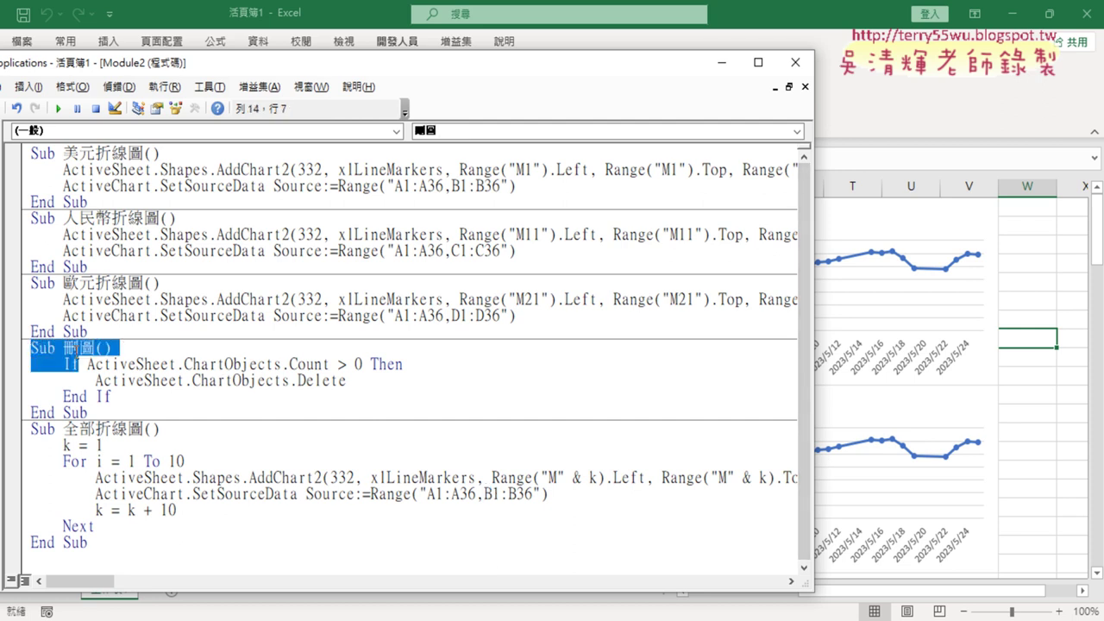
pyautogui.click(179, 382)
pyautogui.click(58, 109)
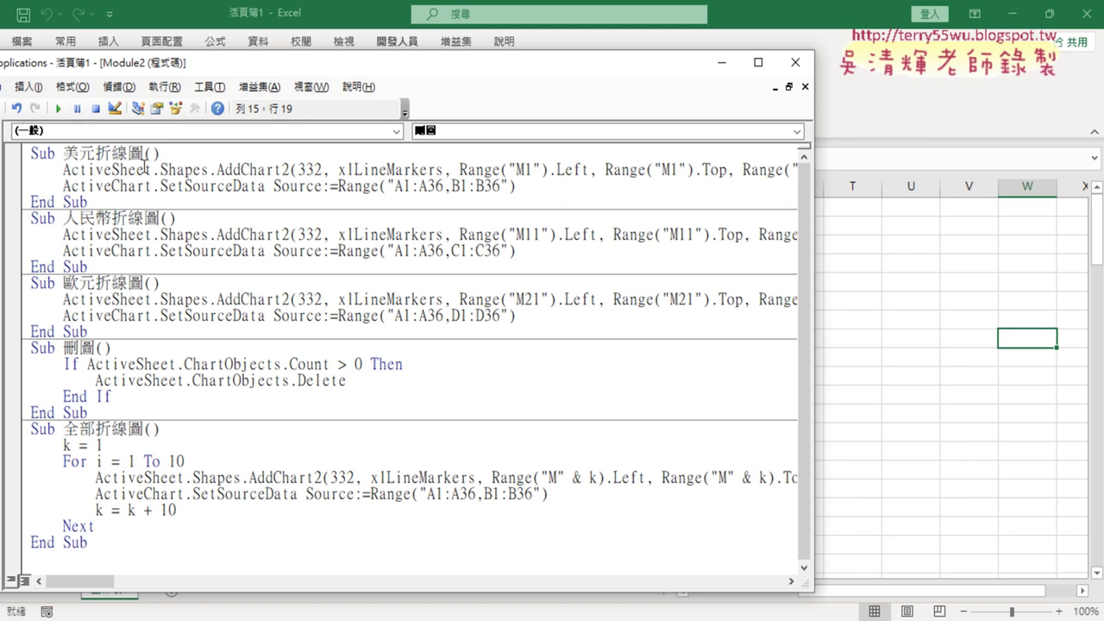
# Insert an indented line after For i = 1 To 10 and type col=
pyautogui.click(559, 502)
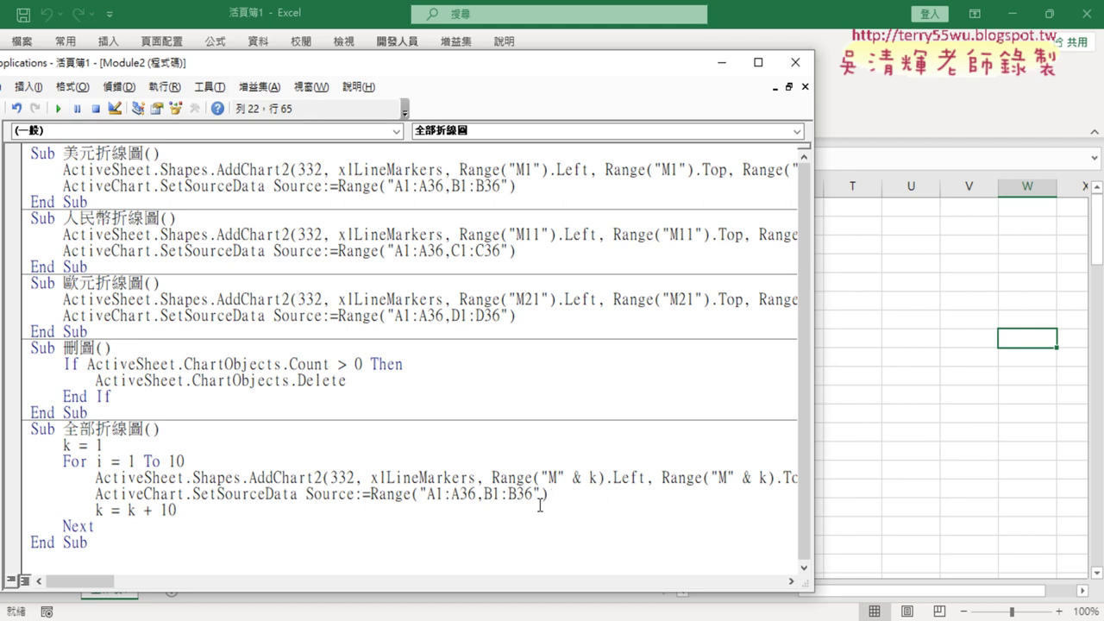
pyautogui.click(276, 466)
pyautogui.press('Return')
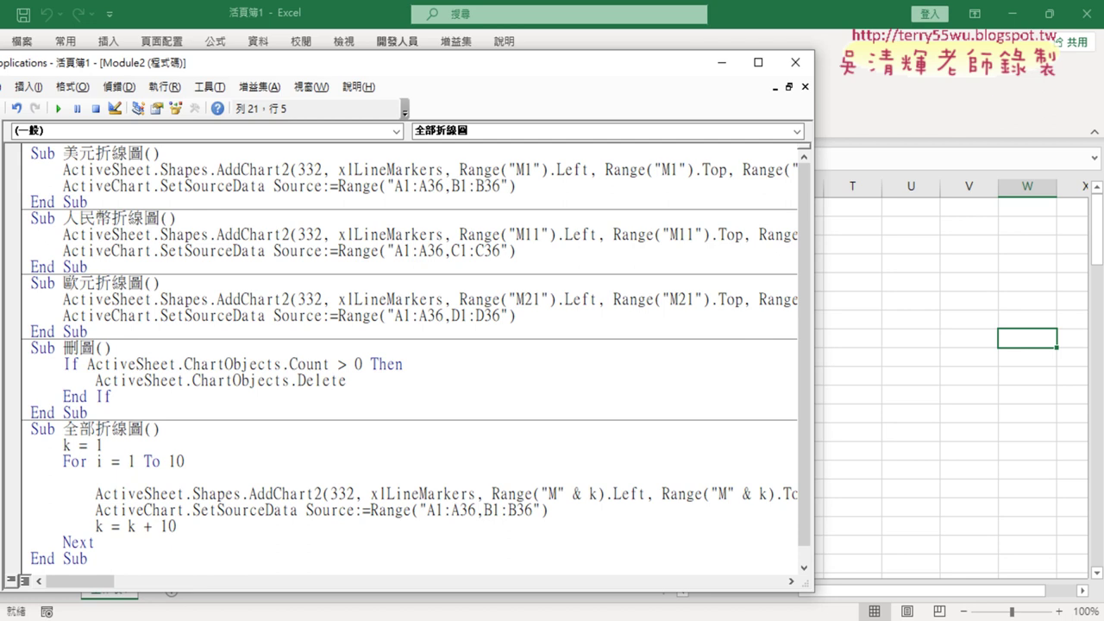
pyautogui.press('Tab')
pyautogui.write(',c')
pyautogui.press('BackSpace')
pyautogui.press('BackSpace')
pyautogui.write('col')
pyautogui.write('=')
# Continue the col line with mid("BCDEFGHIJK", typing the letters between the quotes
pyautogui.write('mid')
pyautogui.write('(')
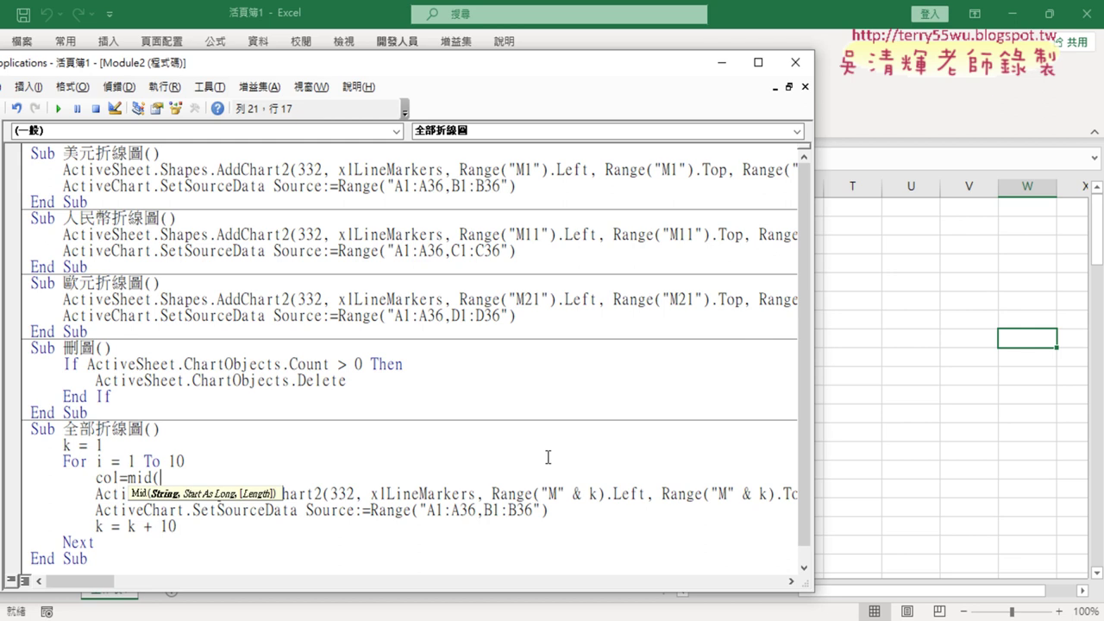
pyautogui.write('""')
pyautogui.press('Left')
pyautogui.write('B')
pyautogui.write('CDE')
pyautogui.write('FGHI')
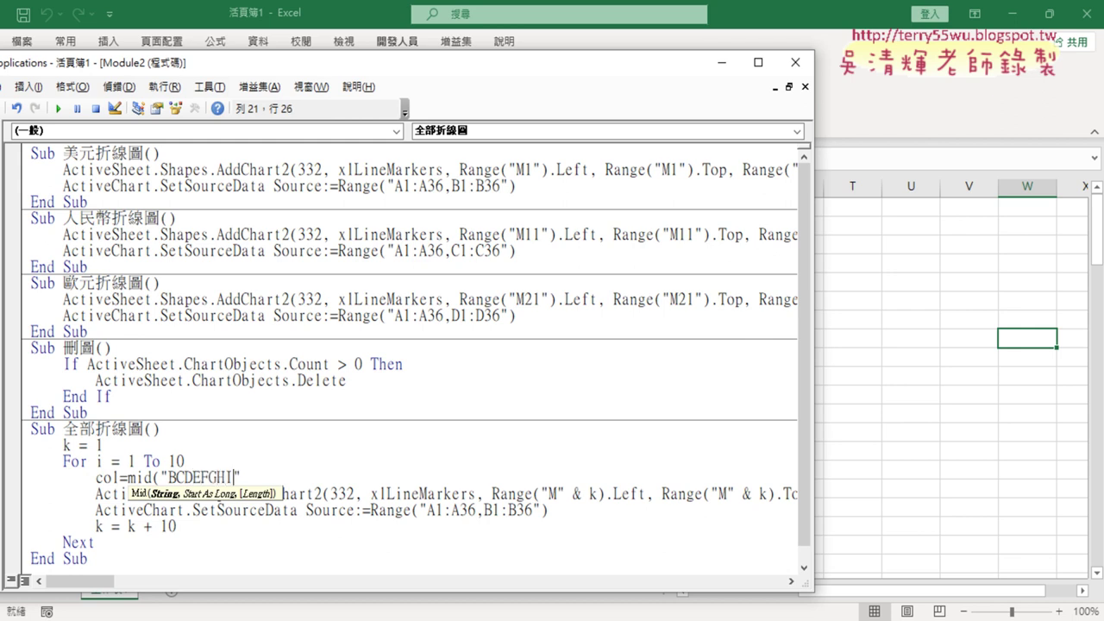
pyautogui.write('JK')
# Move the editor to the screen top and finish the line as col = Mid("BCDEFGHIJK", i, 1)
pyautogui.moveTo(539, 64); pyautogui.dragTo(579, 290)
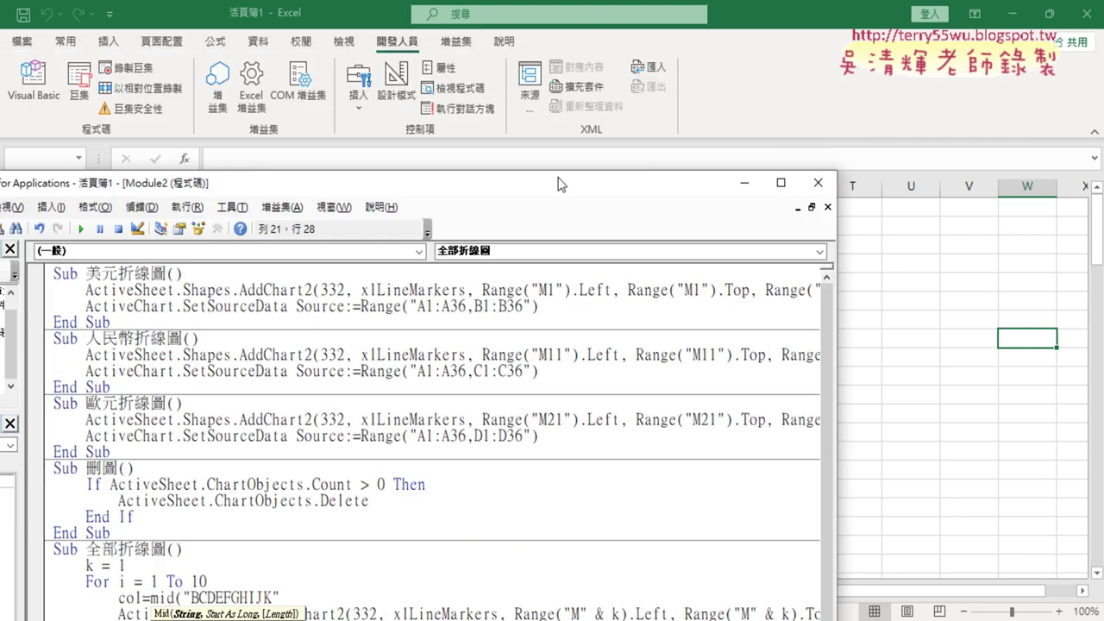
pyautogui.moveTo(419, 294); pyautogui.dragTo(419, 170)
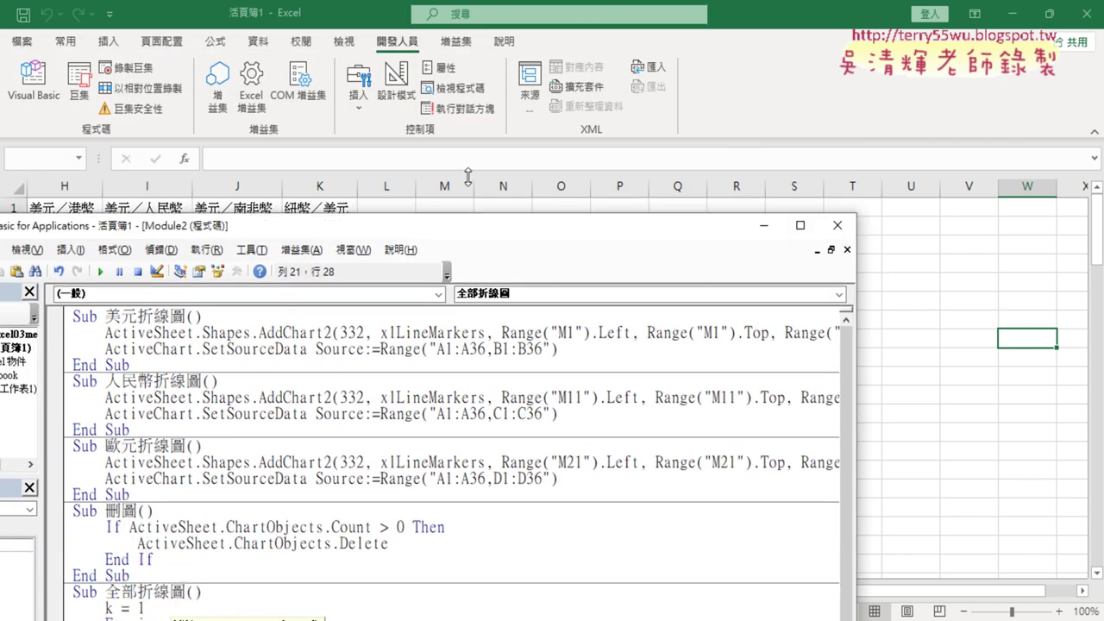
pyautogui.moveTo(485, 188); pyautogui.dragTo(564, 37)
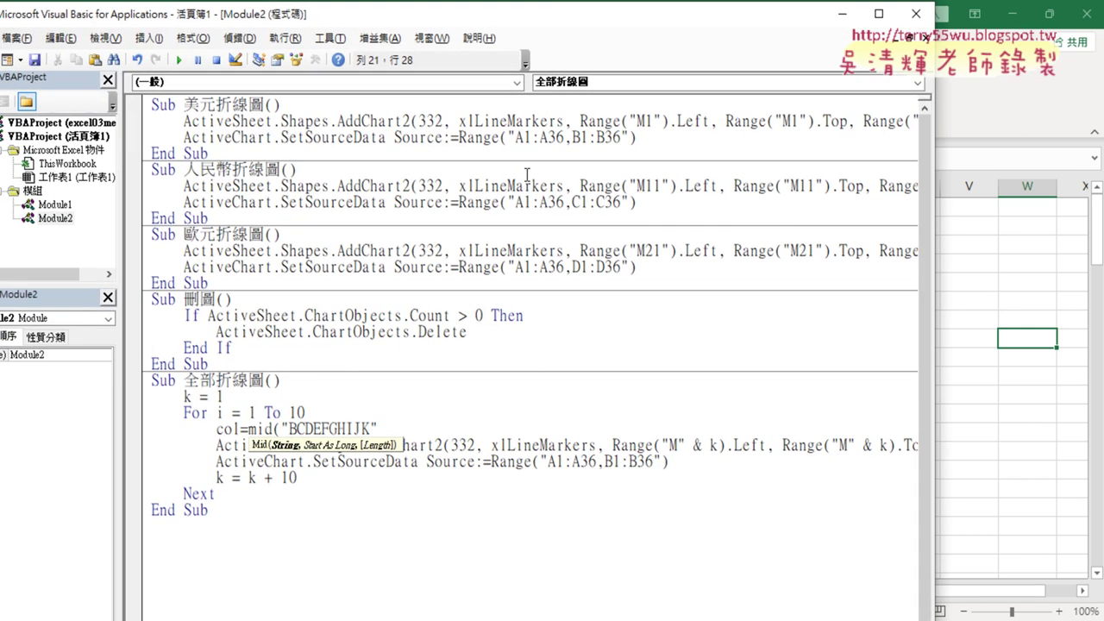
pyautogui.press('Right')
pyautogui.write(',')
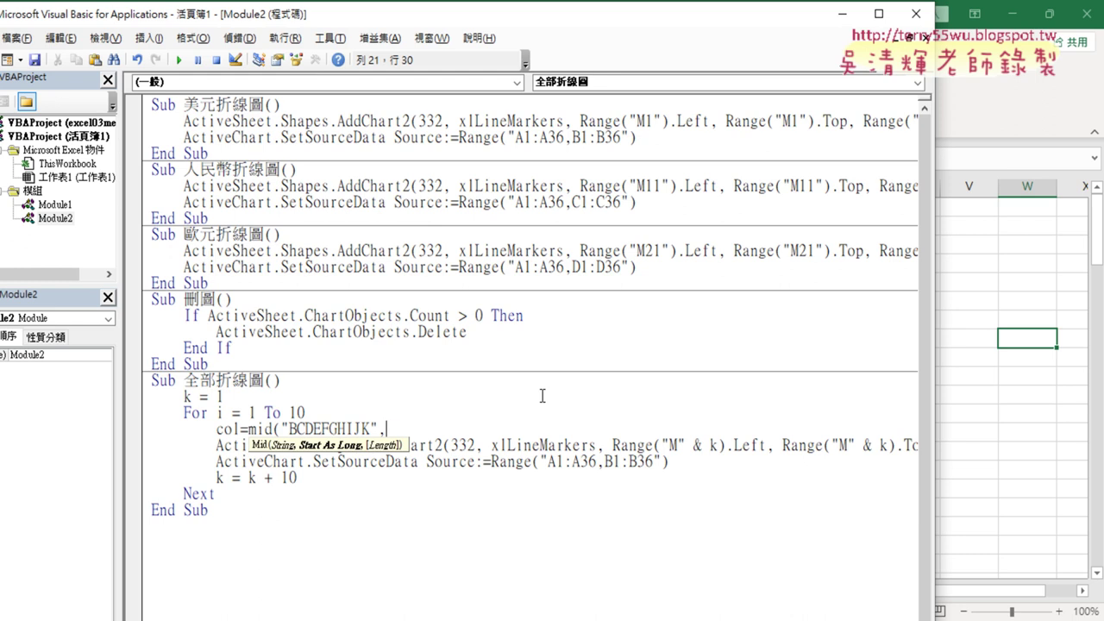
pyautogui.write('i')
pyautogui.moveTo(288, 429); pyautogui.dragTo(297, 429)
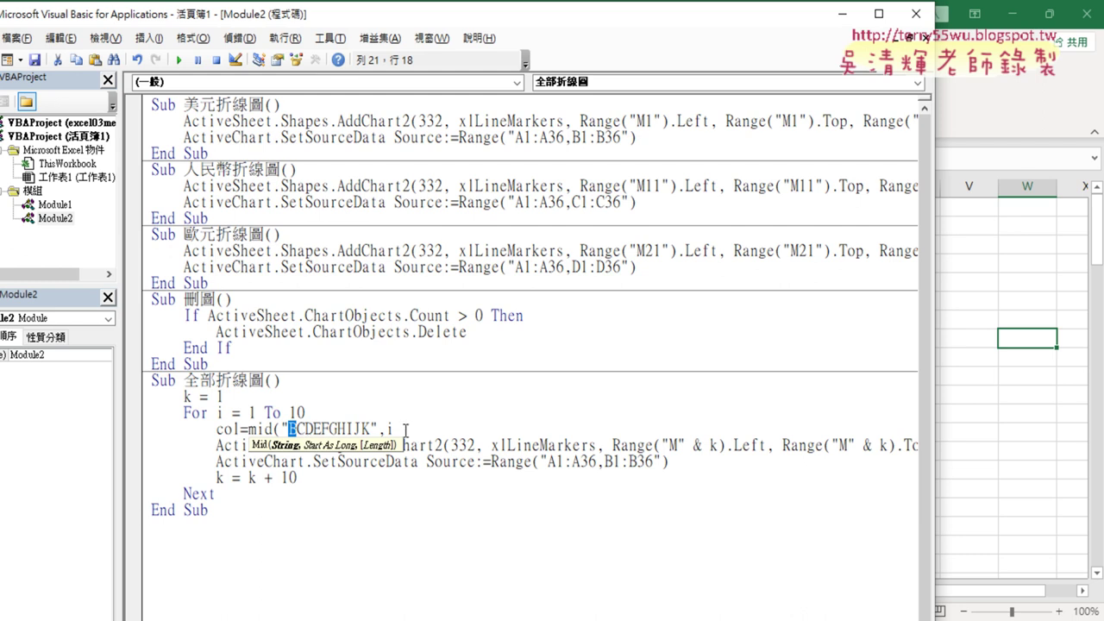
pyautogui.click(419, 429)
pyautogui.write(',')
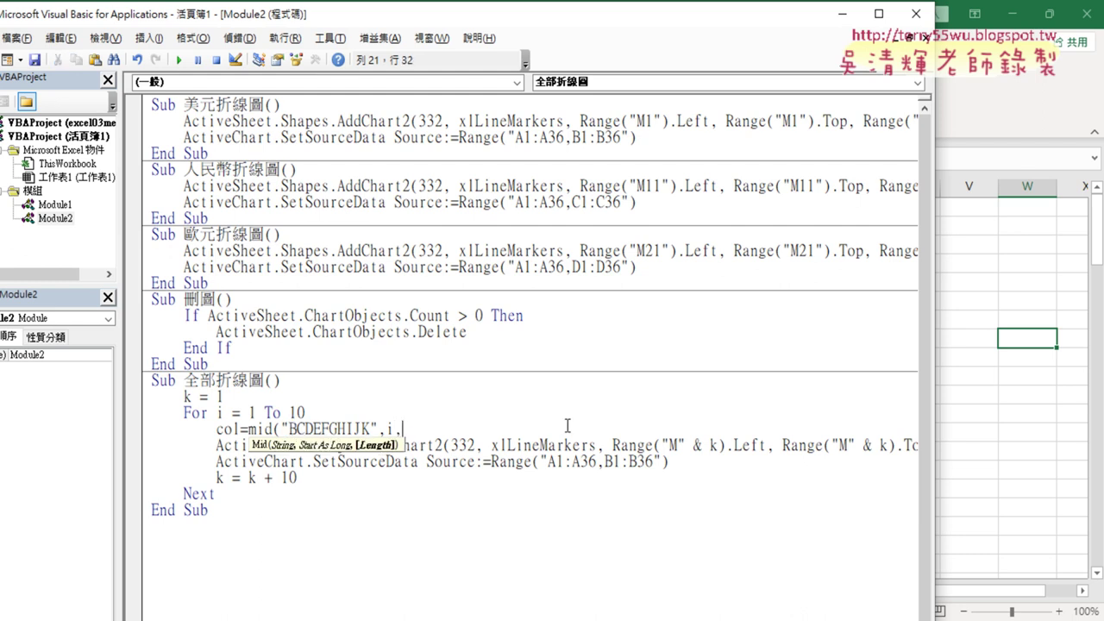
pyautogui.write('1')
pyautogui.write(')')
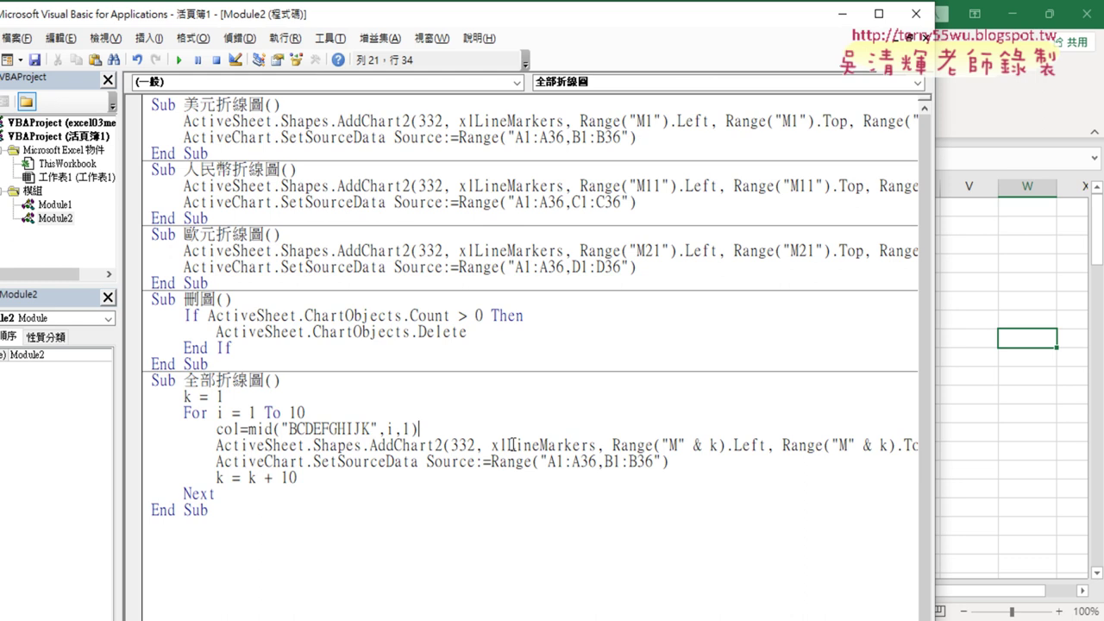
pyautogui.click(489, 396)
# Highlight the Mid expression, the BCDEFGHIJK string and the col variable to explain them
pyautogui.moveTo(264, 429); pyautogui.dragTo(451, 428)
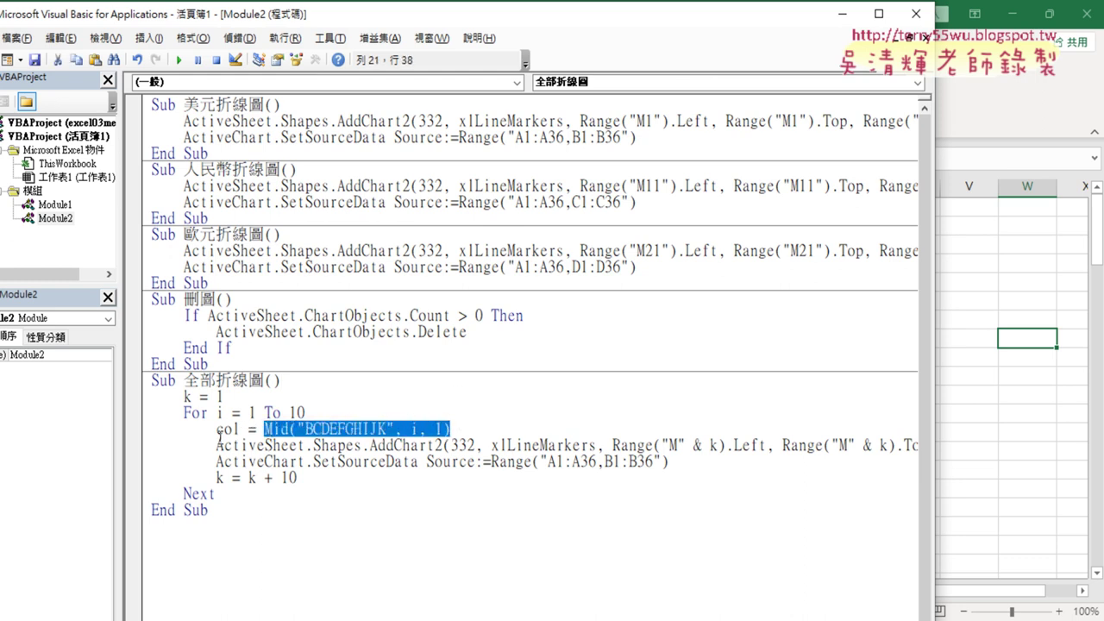
pyautogui.click(304, 429)
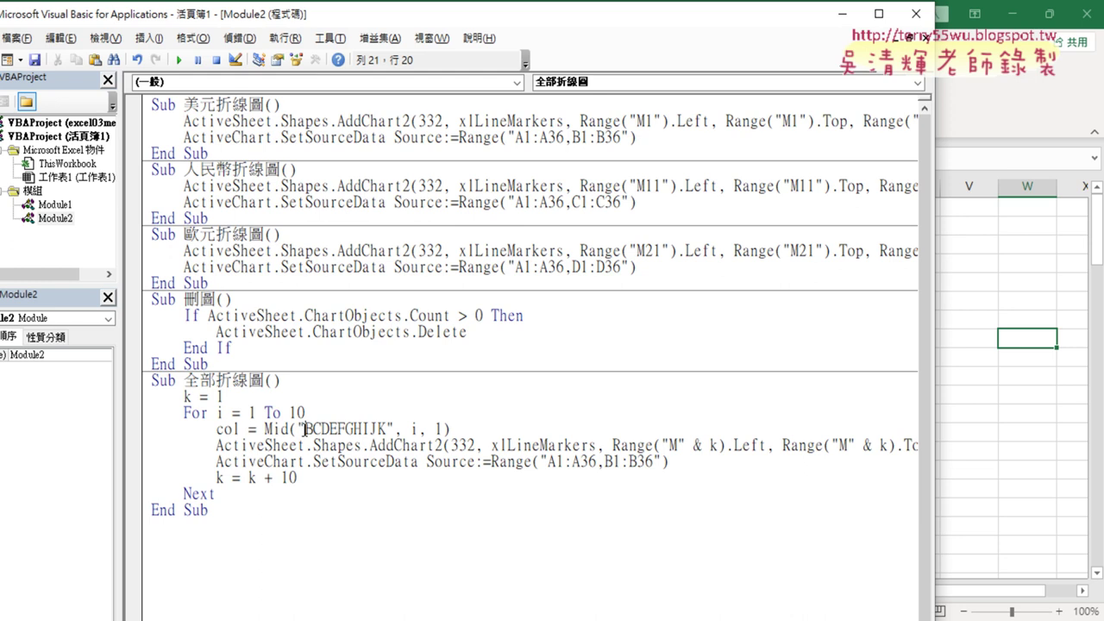
pyautogui.moveTo(303, 429); pyautogui.dragTo(386, 428)
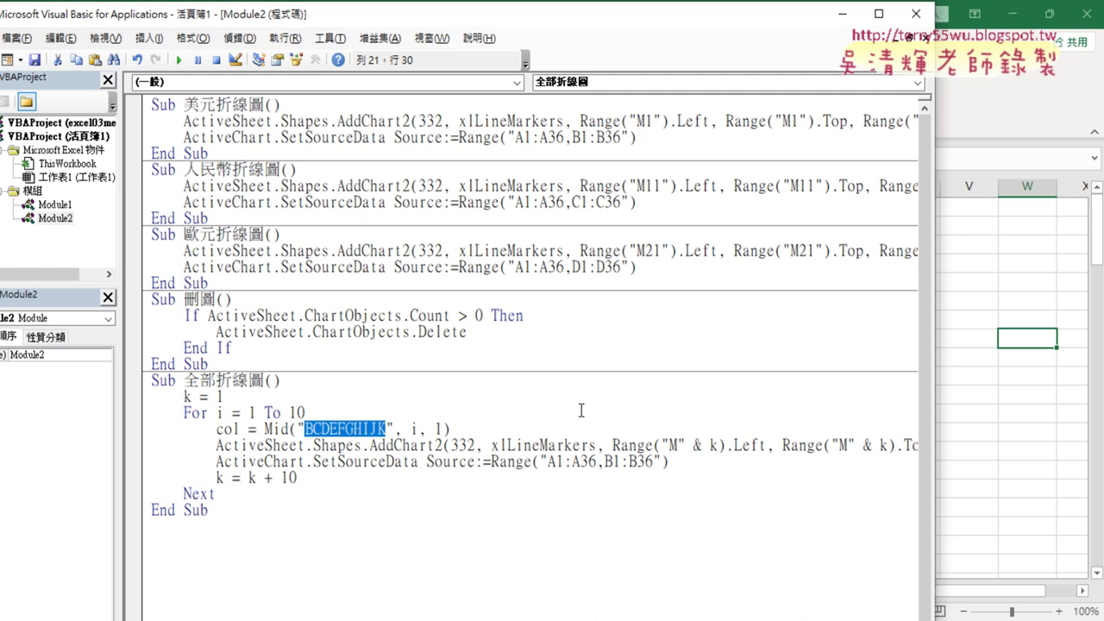
pyautogui.doubleClick(237, 429)
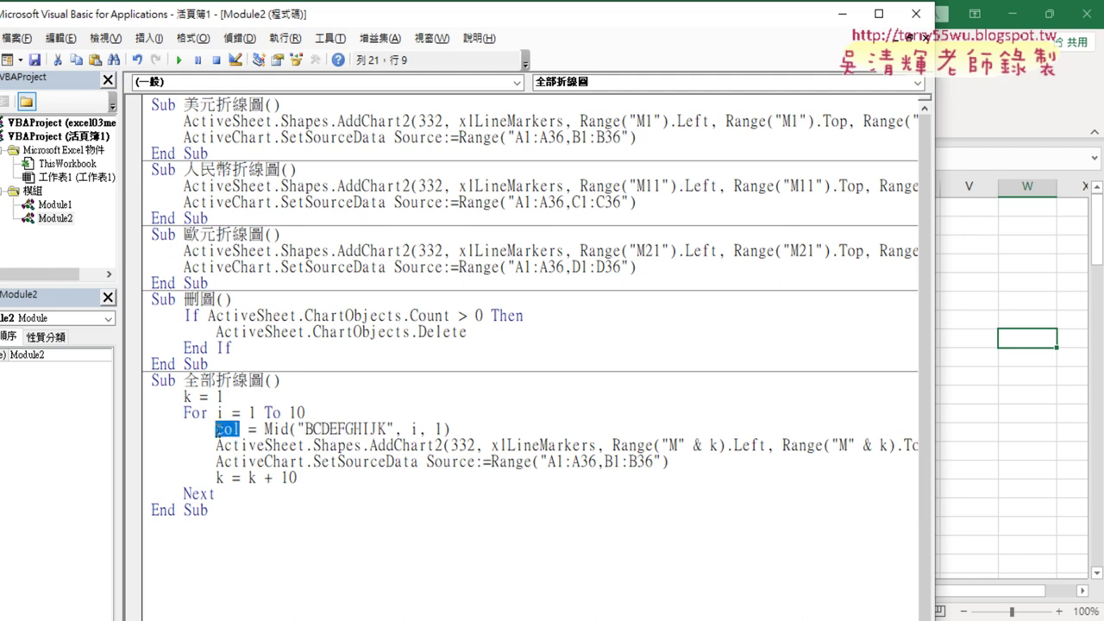
# Replace both fixed B columns in the SetSourceData range with " & col & " concatenations
pyautogui.moveTo(612, 462); pyautogui.dragTo(604, 462)
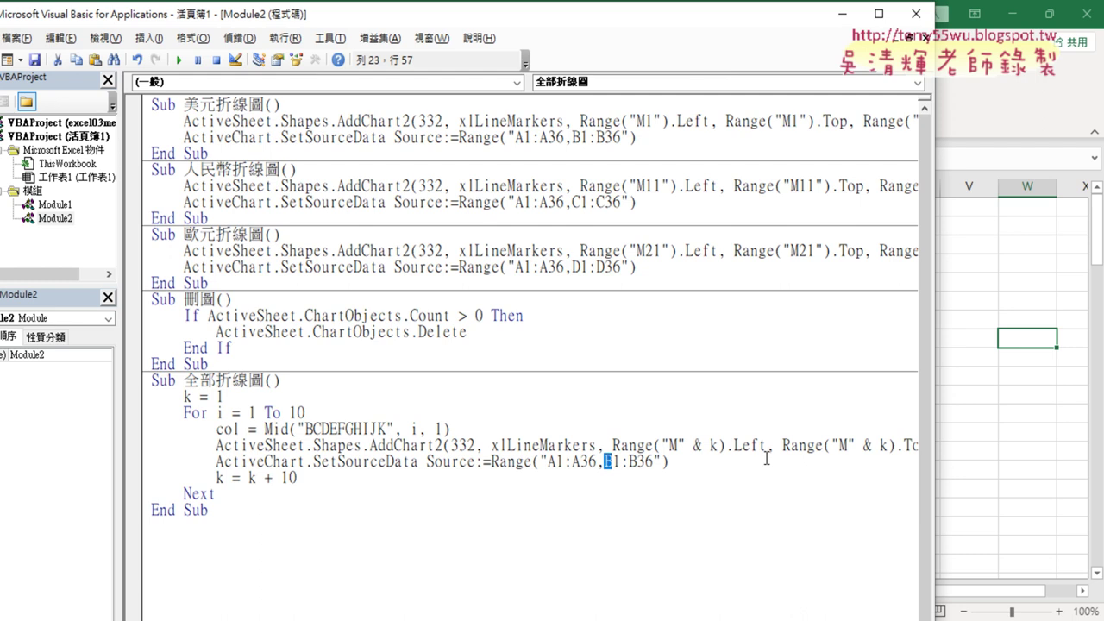
pyautogui.write('""')
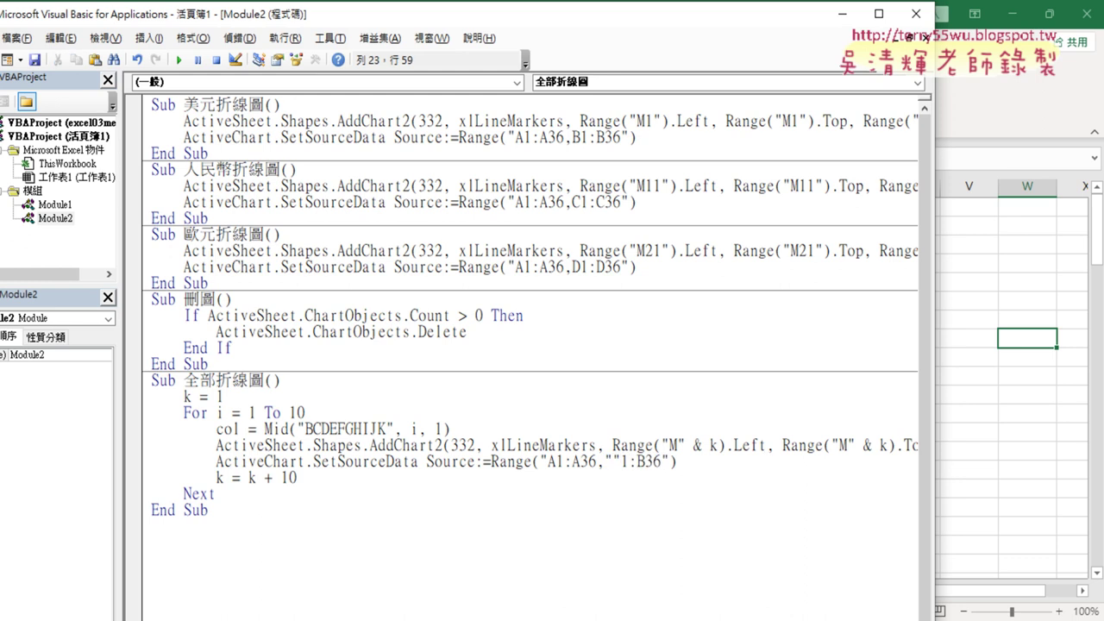
pyautogui.write('&')
pyautogui.write('&')
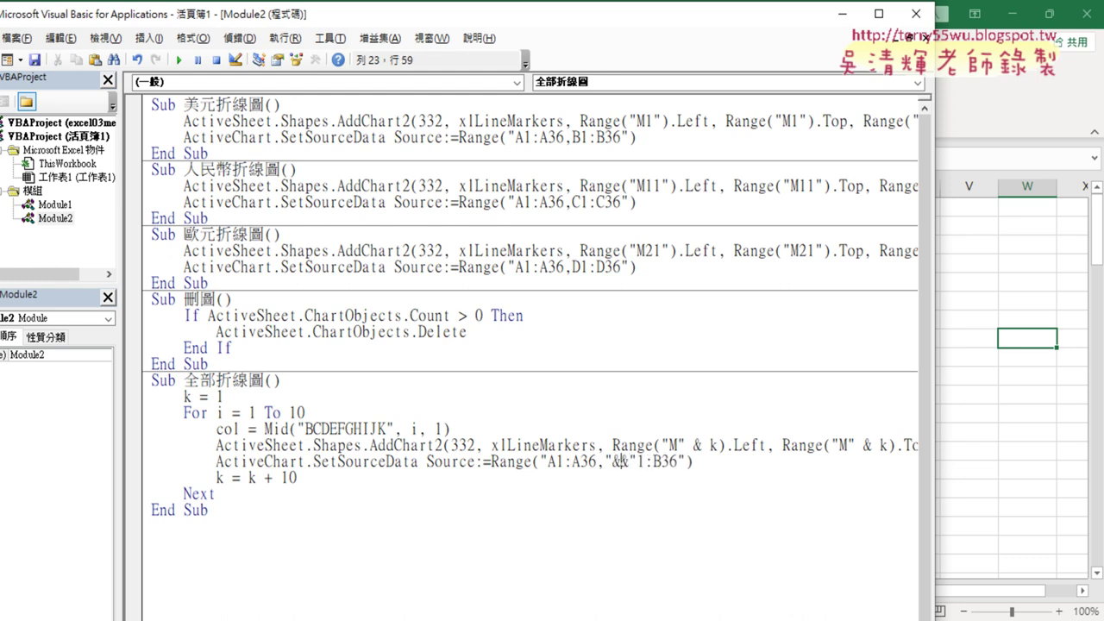
pyautogui.write('c')
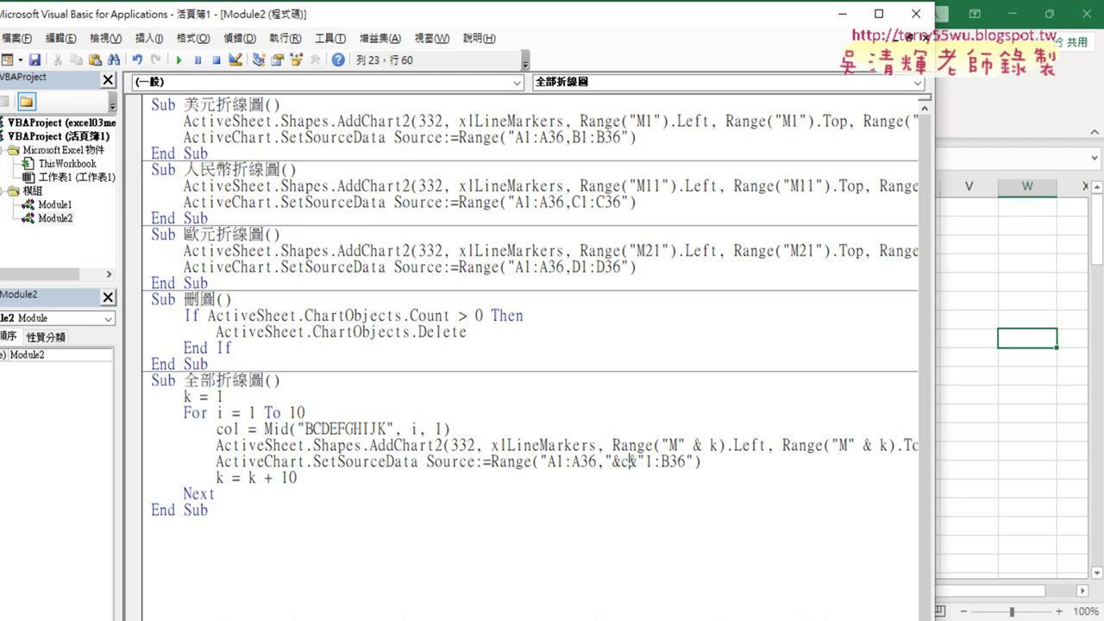
pyautogui.write('ol')
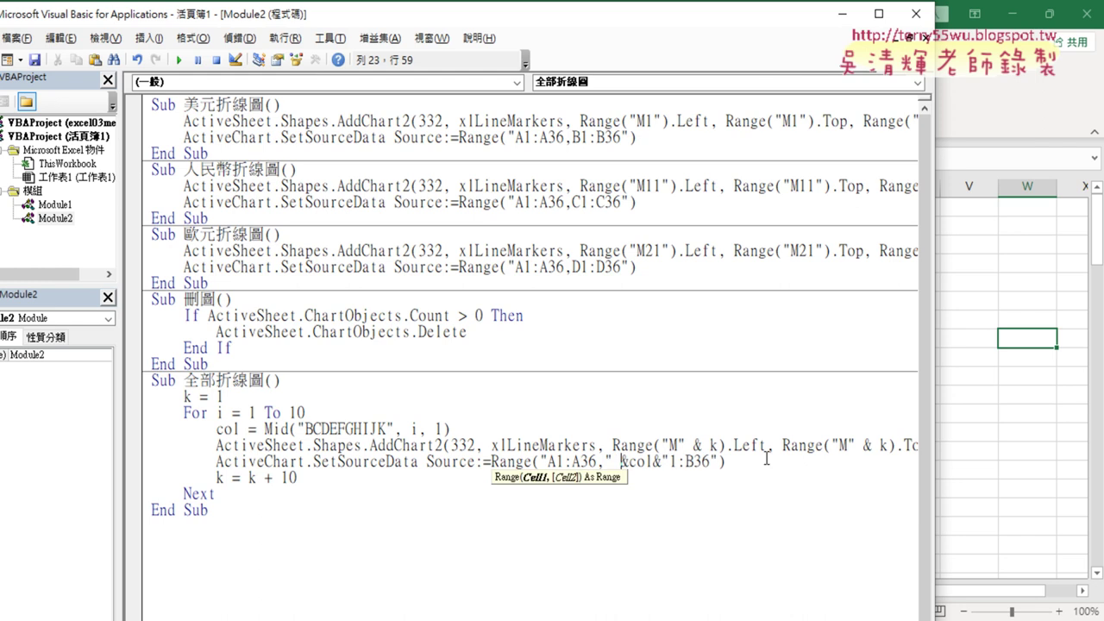
pyautogui.press('Right')
pyautogui.write('&')
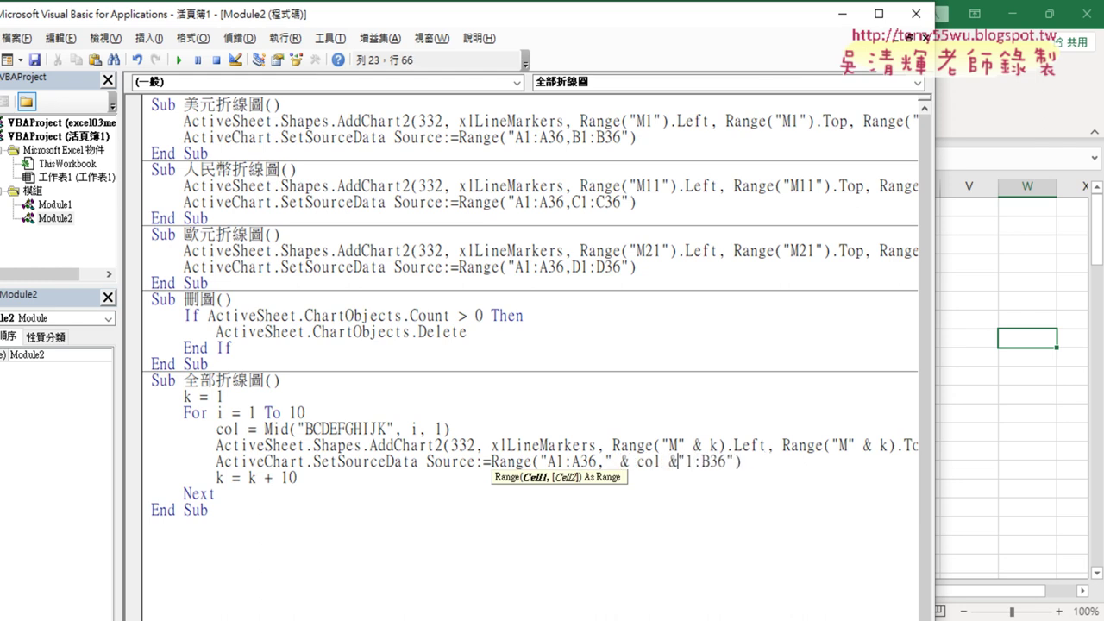
pyautogui.press('Right')
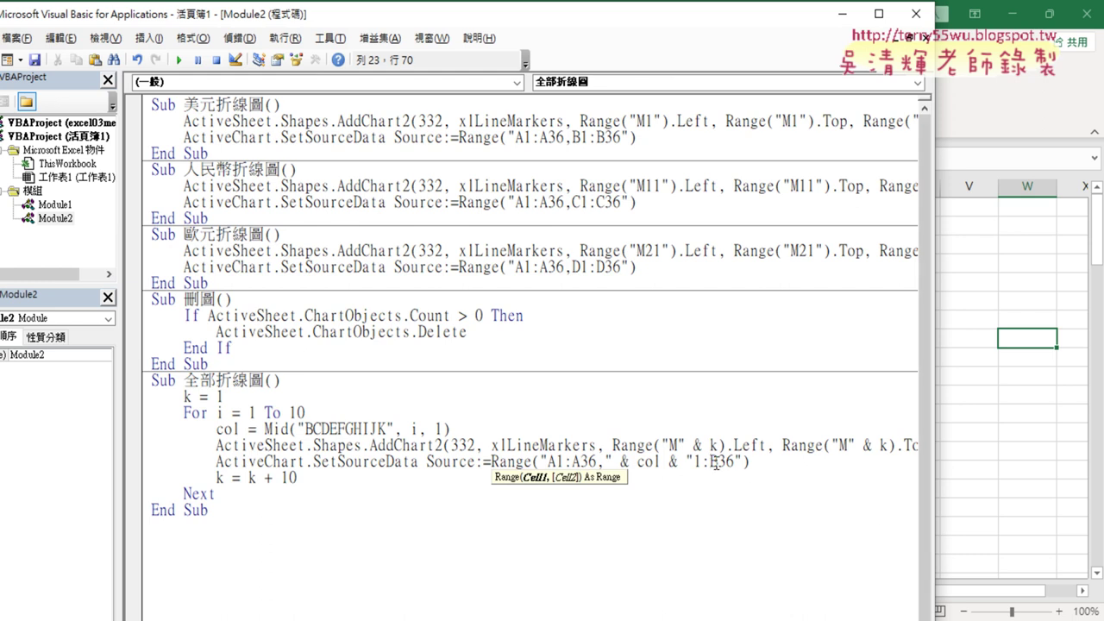
pyautogui.moveTo(715, 465); pyautogui.dragTo(712, 464)
pyautogui.write('"')
pyautogui.write('"')
pyautogui.write('&&')
pyautogui.write('col&"')
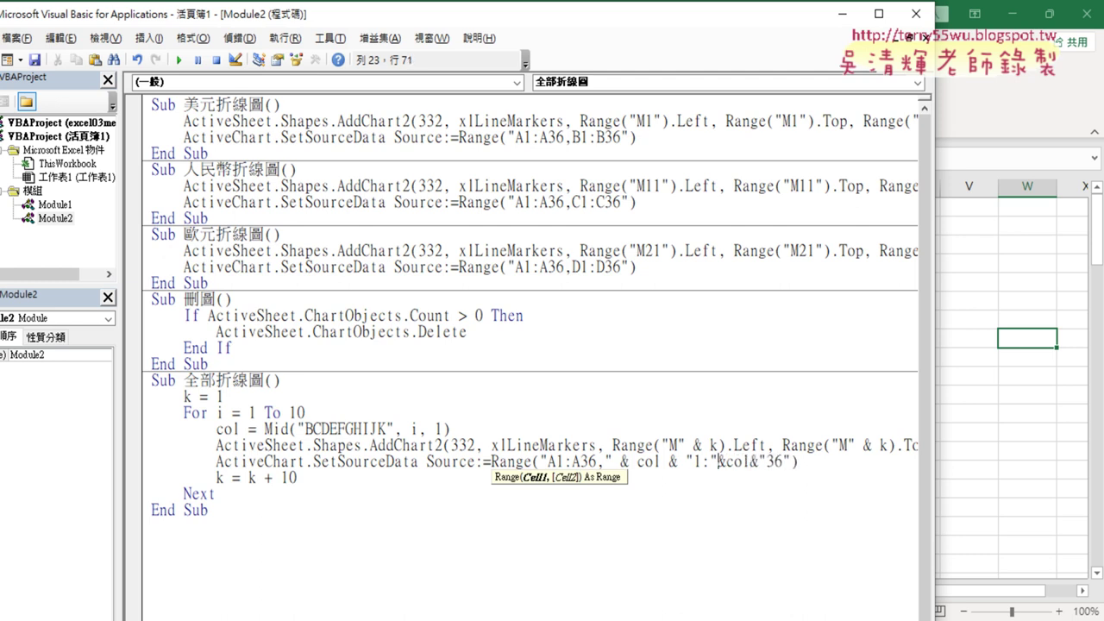
pyautogui.press('Right')
pyautogui.press('Right')
pyautogui.press('Right')
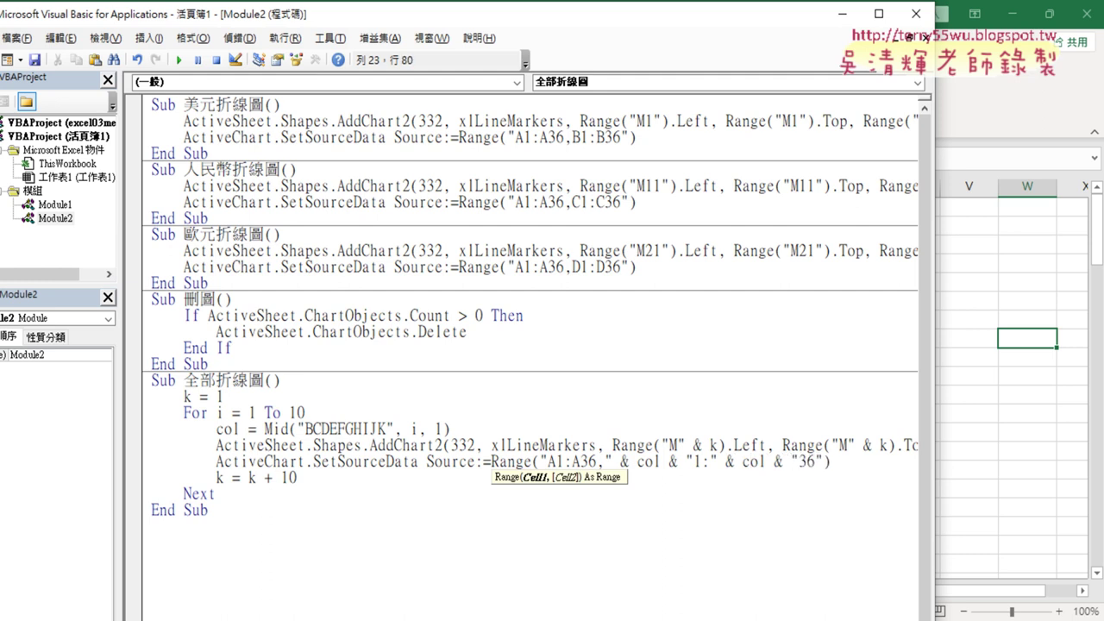
pyautogui.click(697, 405)
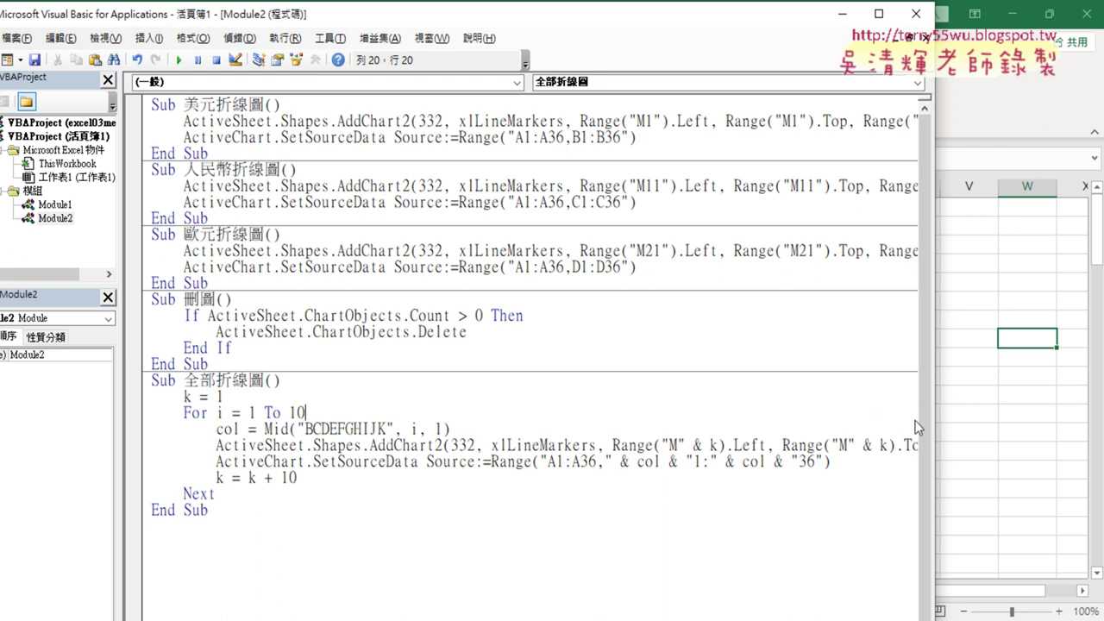
# Highlight the col concatenation, narrow the editor, and place the caret inside 全部折線圖
pyautogui.moveTo(938, 424); pyautogui.dragTo(936, 424)
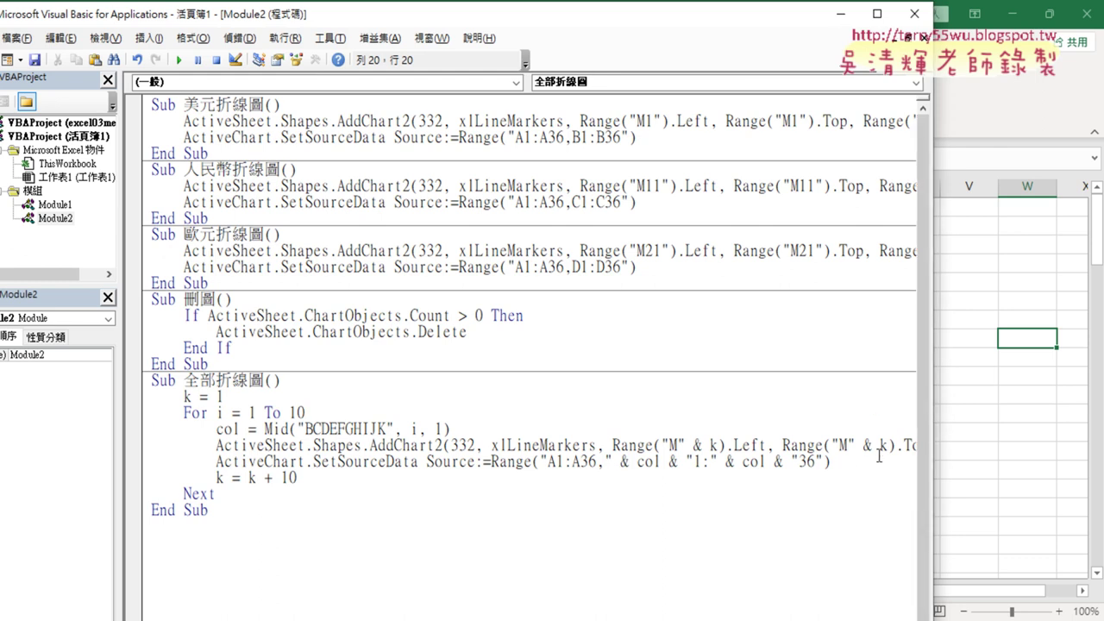
pyautogui.moveTo(608, 464); pyautogui.dragTo(696, 463)
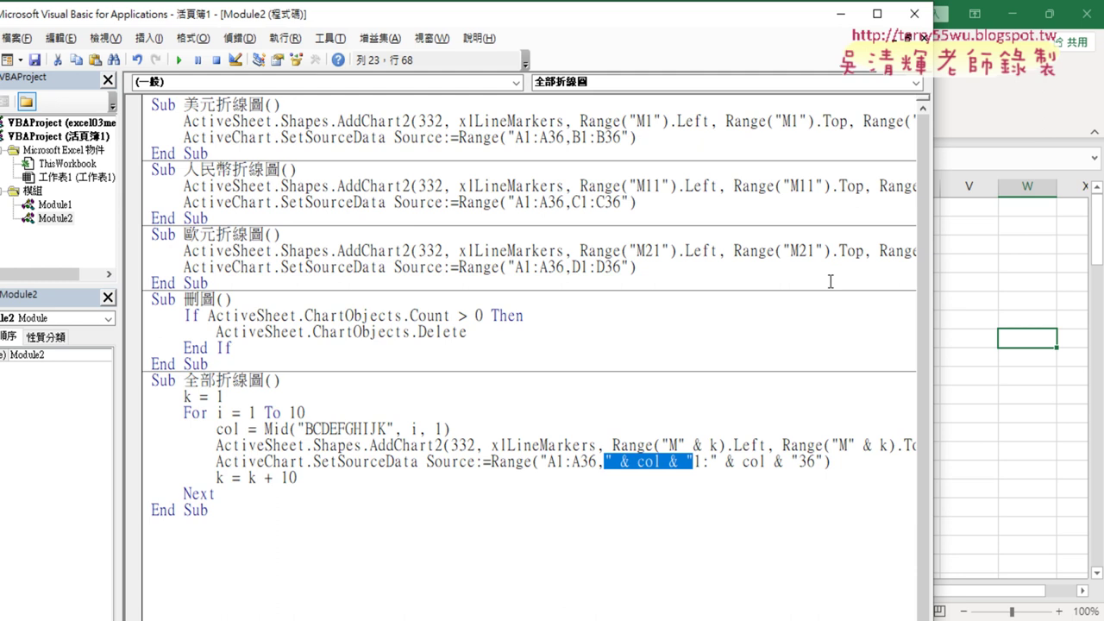
pyautogui.moveTo(933, 281); pyautogui.dragTo(616, 279)
pyautogui.click(307, 445)
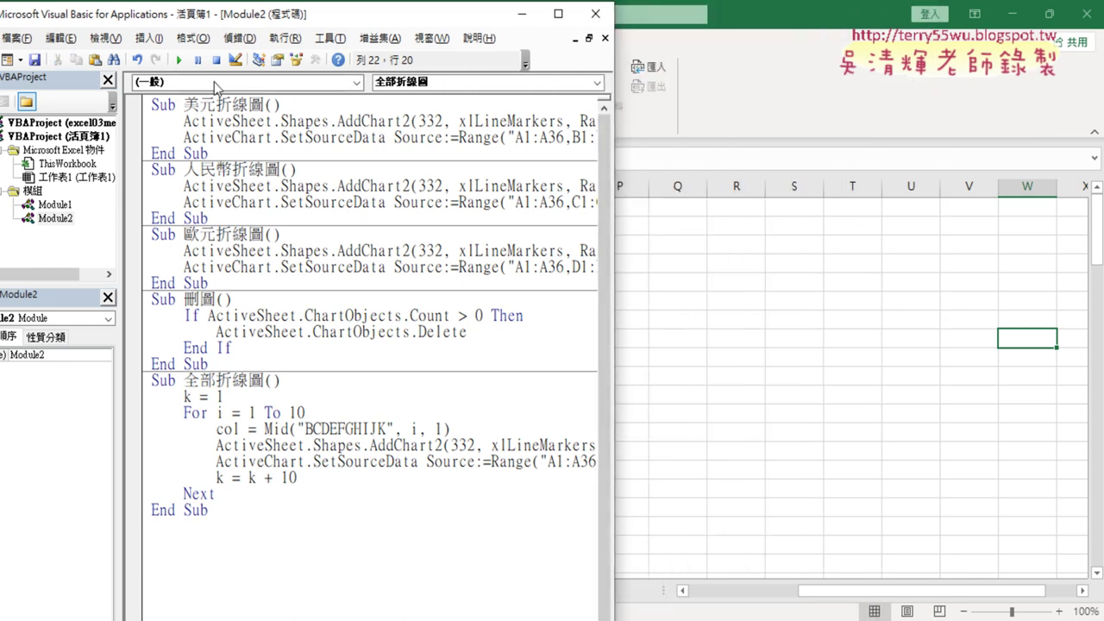
# Run 全部折線圖 and scroll through the new currency line charts and back up
pyautogui.click(178, 59)
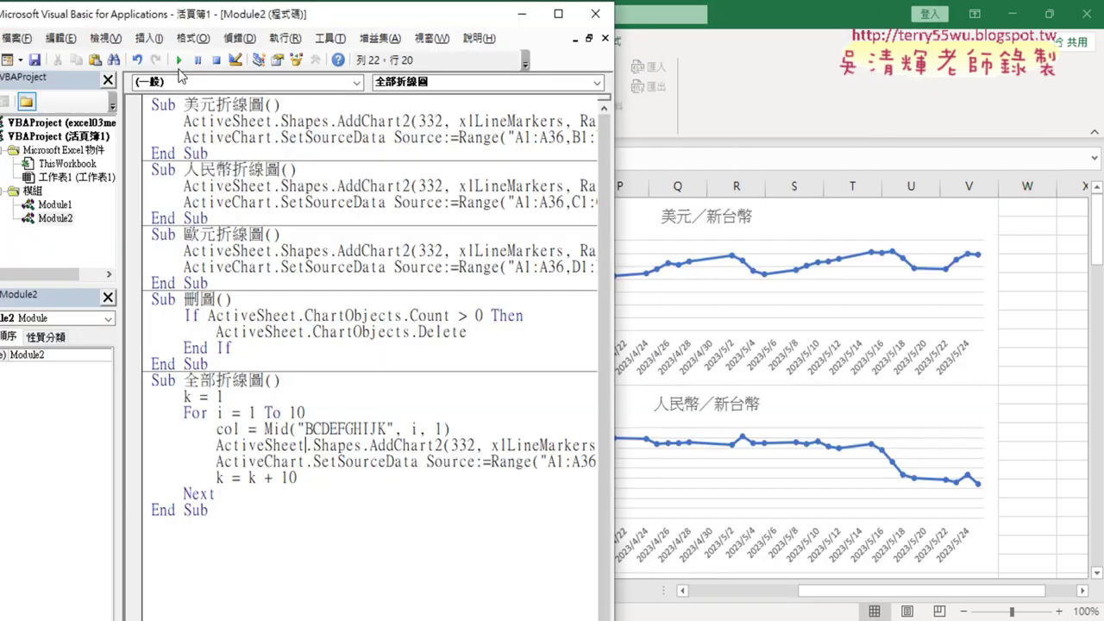
pyautogui.click(1032, 335)
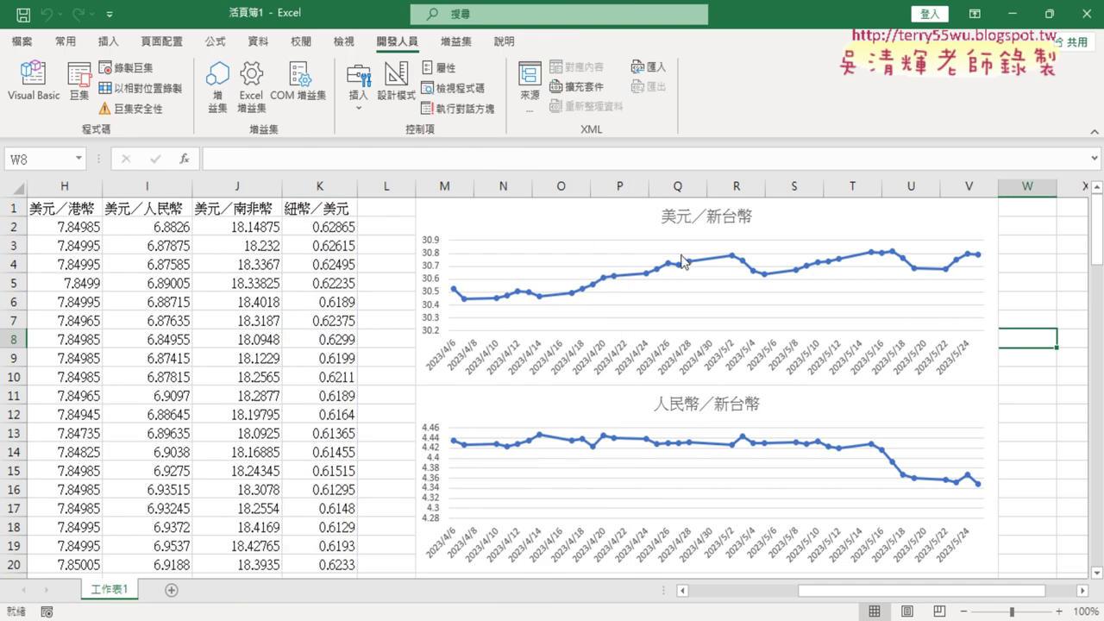
pyautogui.scroll(-3, 685, 276)
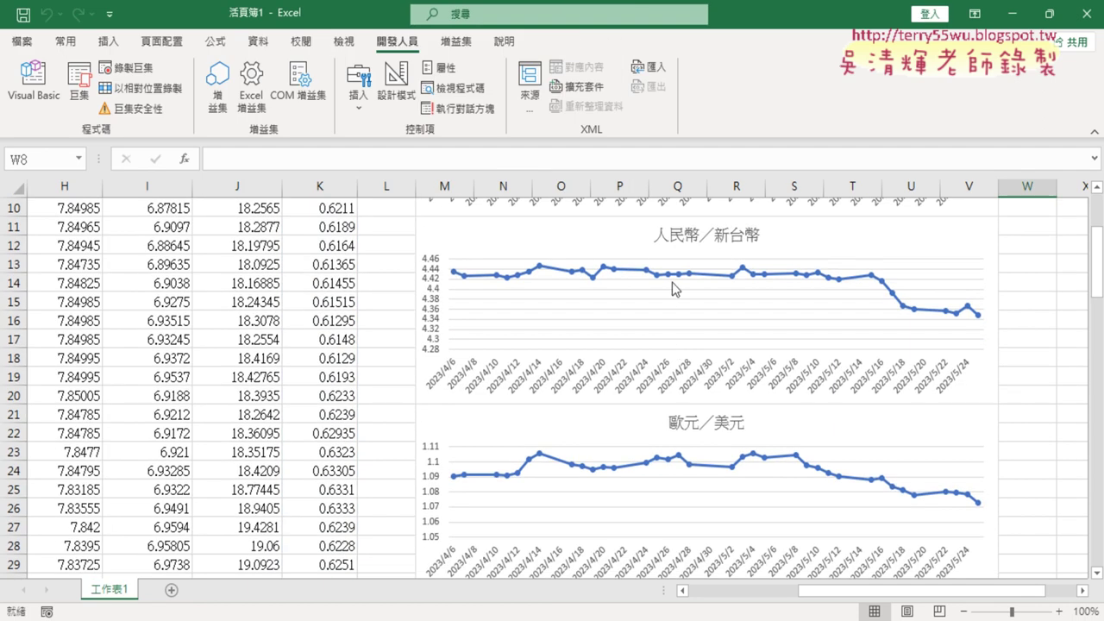
pyautogui.scroll(-2, 690, 319)
pyautogui.scroll(-3, 705, 335)
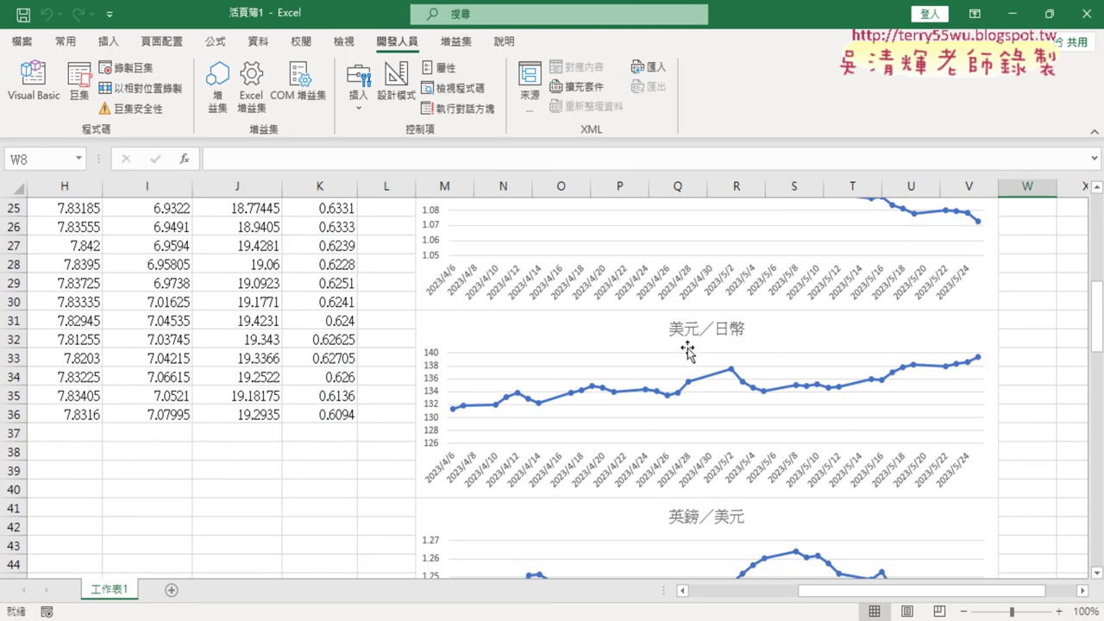
pyautogui.scroll(-3, 733, 358)
pyautogui.scroll(-3, 860, 382)
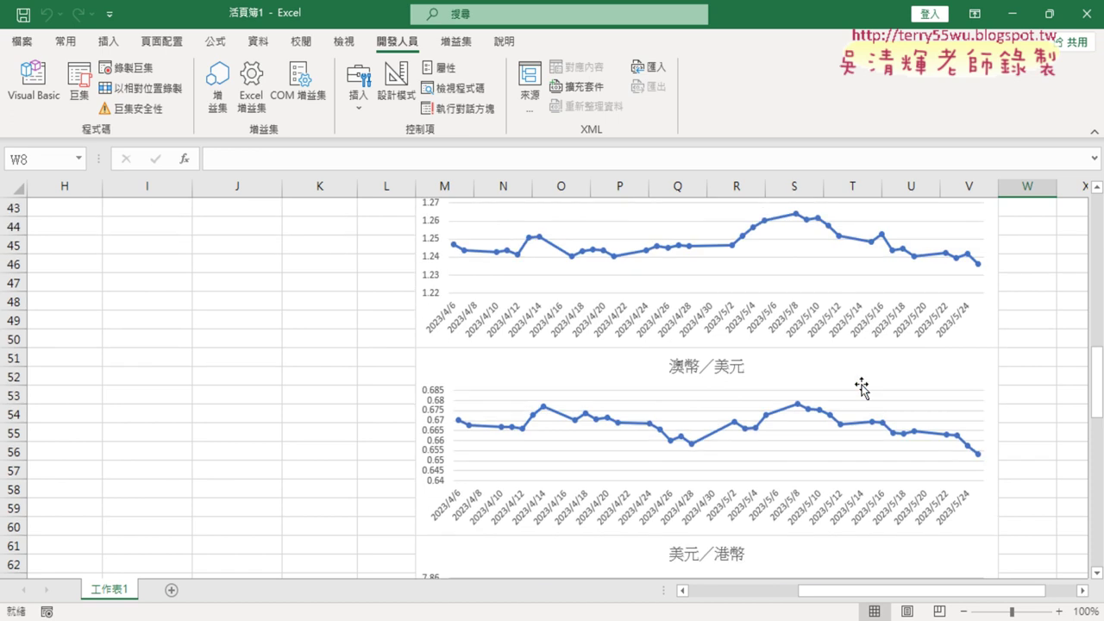
pyautogui.scroll(-3, 860, 384)
pyautogui.scroll(-2, 860, 384)
pyautogui.scroll(-2, 860, 386)
pyautogui.scroll(-2, 860, 387)
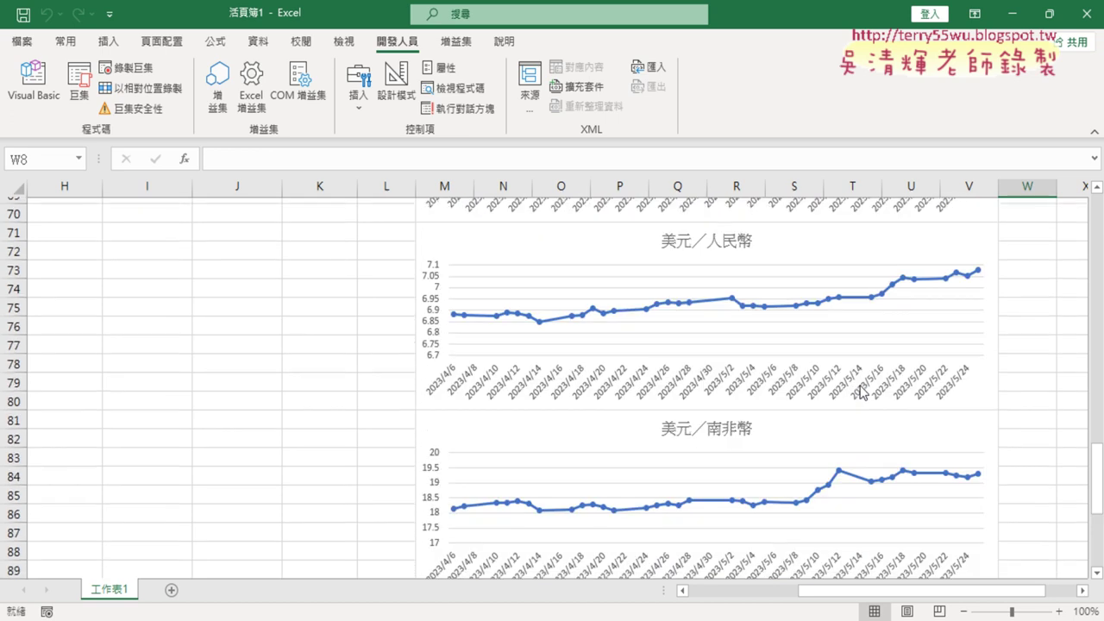
pyautogui.scroll(7, 860, 387)
pyautogui.scroll(8, 860, 387)
pyautogui.scroll(6, 860, 387)
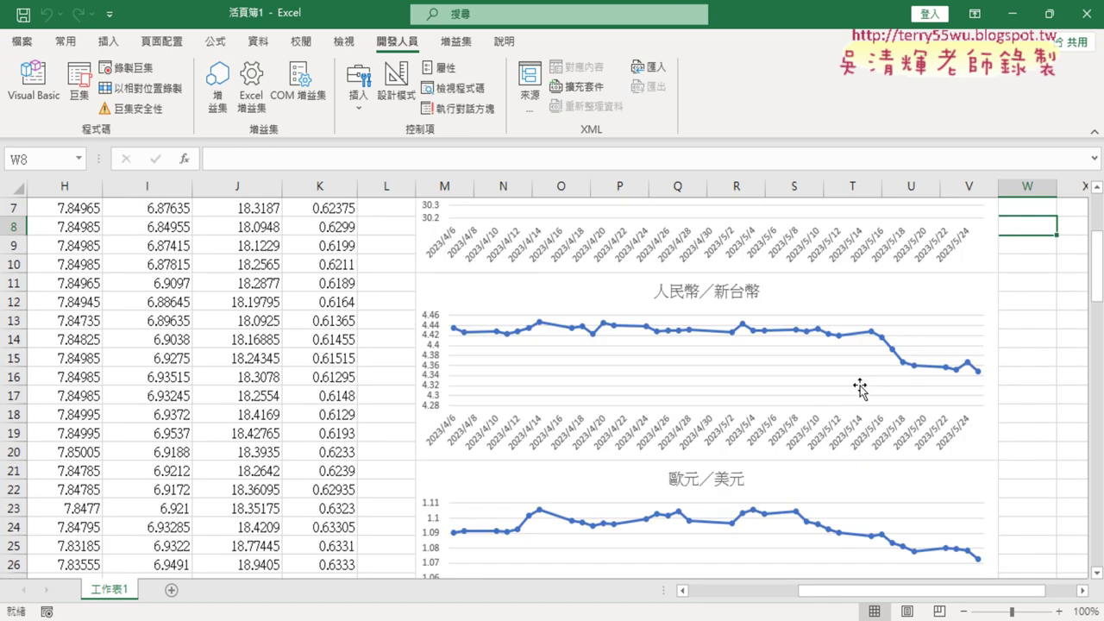
pyautogui.scroll(2, 860, 388)
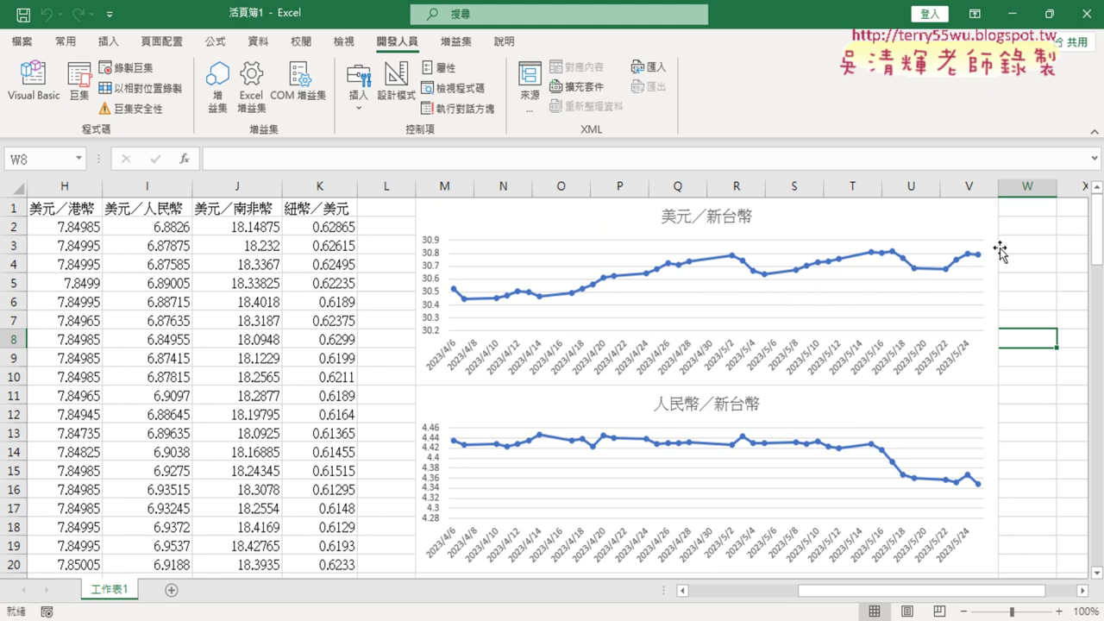
# Scroll down again past charts like 人民幣／新台幣, 美元／日幣, 英鎊／美元 and 澳幣／美元
pyautogui.scroll(-2, 1001, 251)
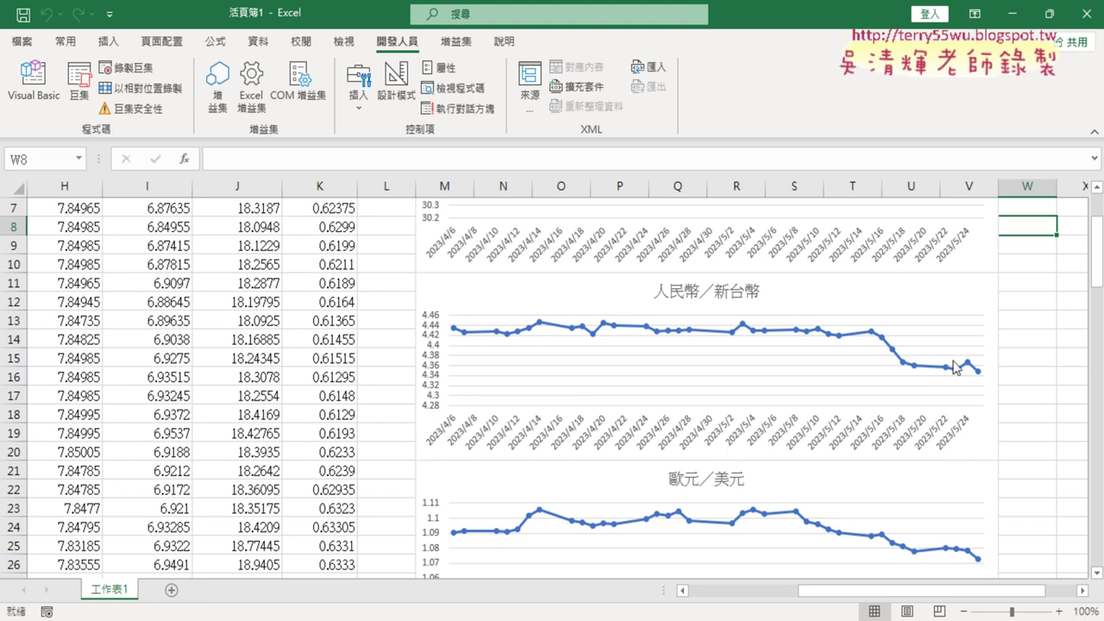
pyautogui.scroll(-2, 998, 371)
pyautogui.scroll(-2, 969, 364)
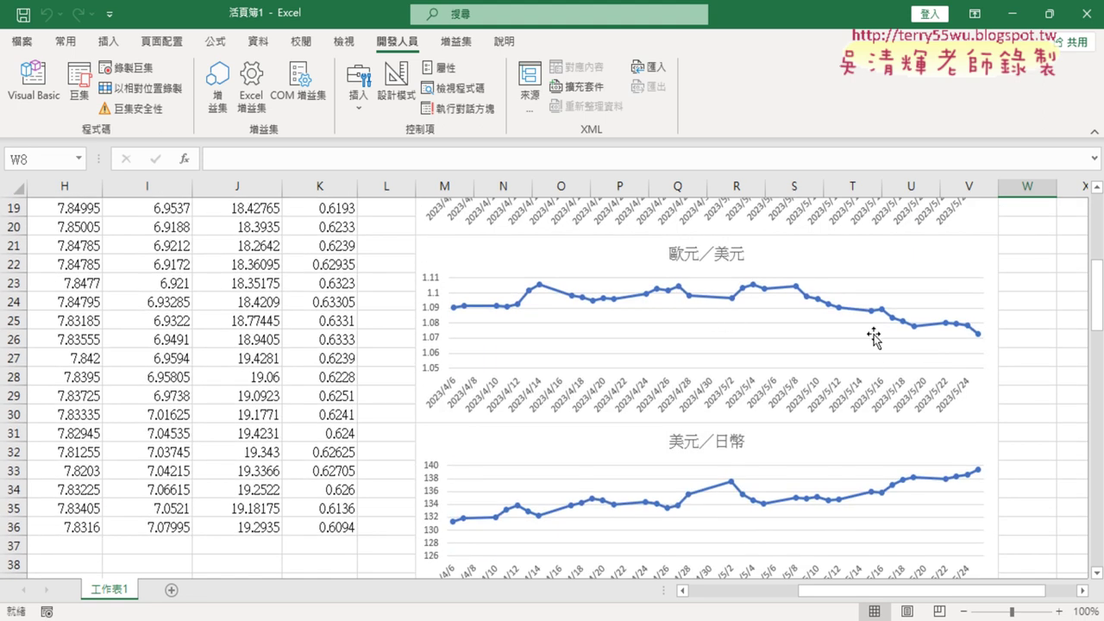
pyautogui.scroll(-1, 875, 338)
pyautogui.scroll(-2, 875, 338)
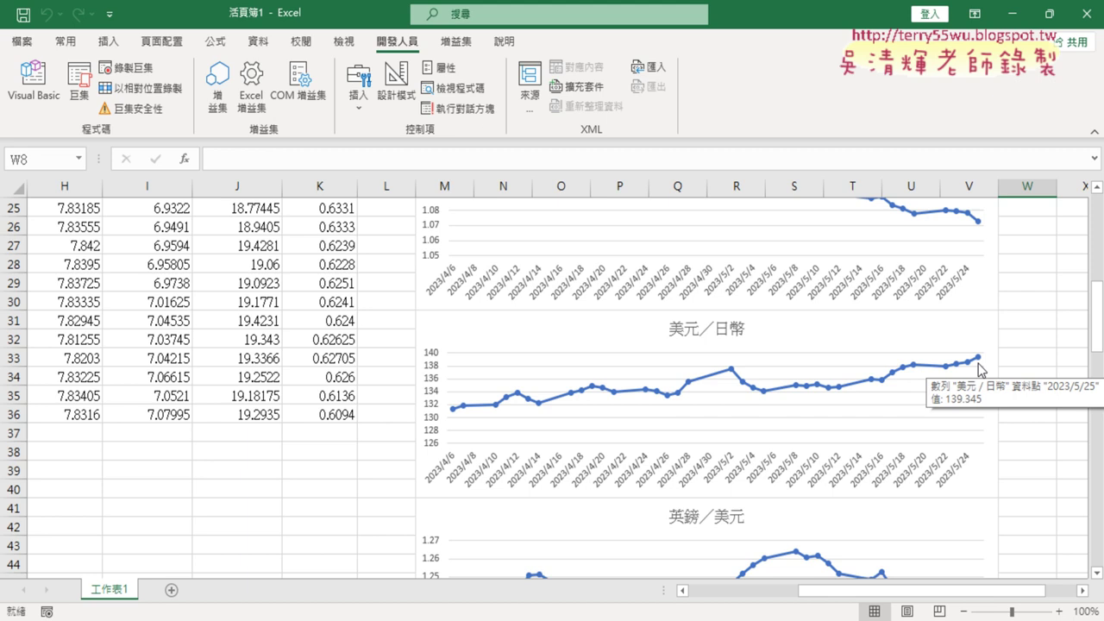
pyautogui.scroll(-1, 984, 371)
pyautogui.scroll(-2, 984, 370)
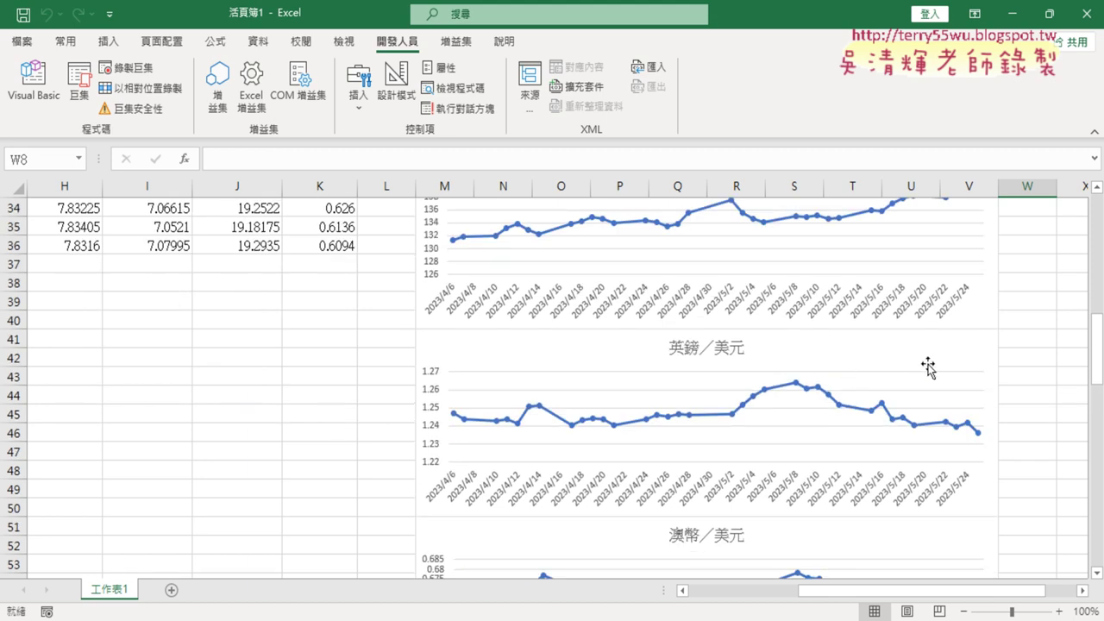
pyautogui.scroll(-1, 928, 373)
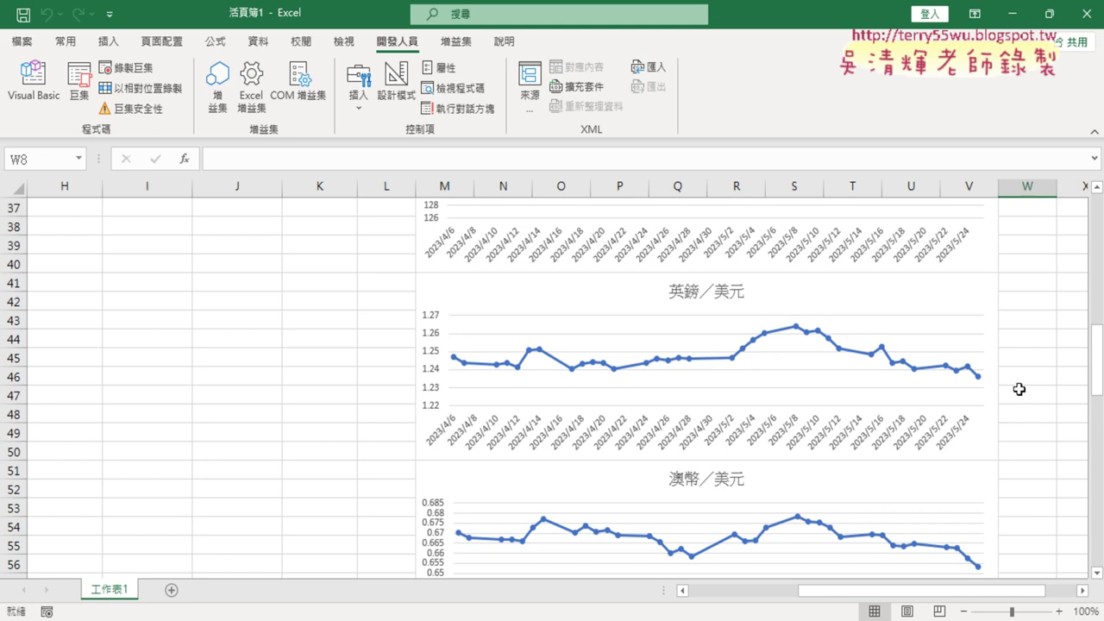
pyautogui.scroll(4, 1040, 346)
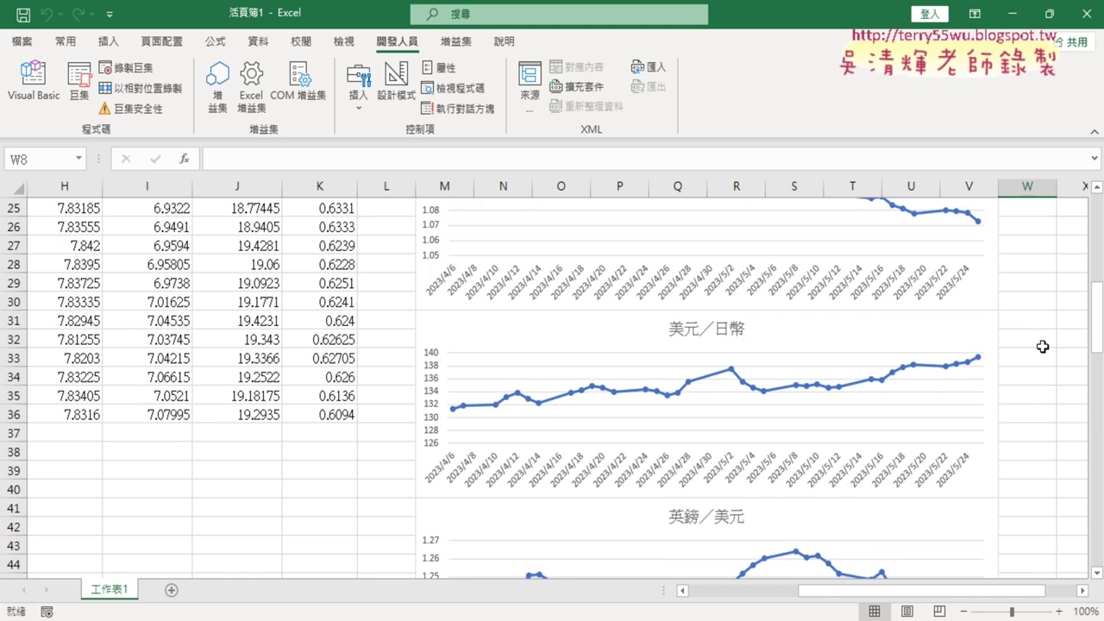
pyautogui.scroll(8, 1042, 346)
# Draw a push button across cells W2 to Z3 beside the charts
pyautogui.click(1083, 592)
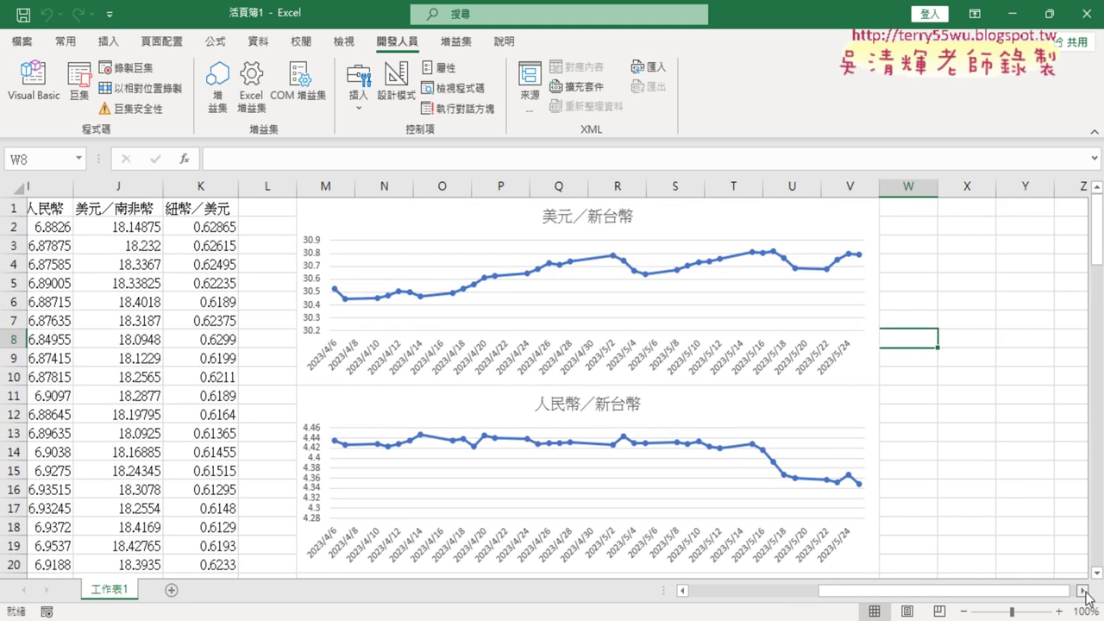
pyautogui.click(1083, 592)
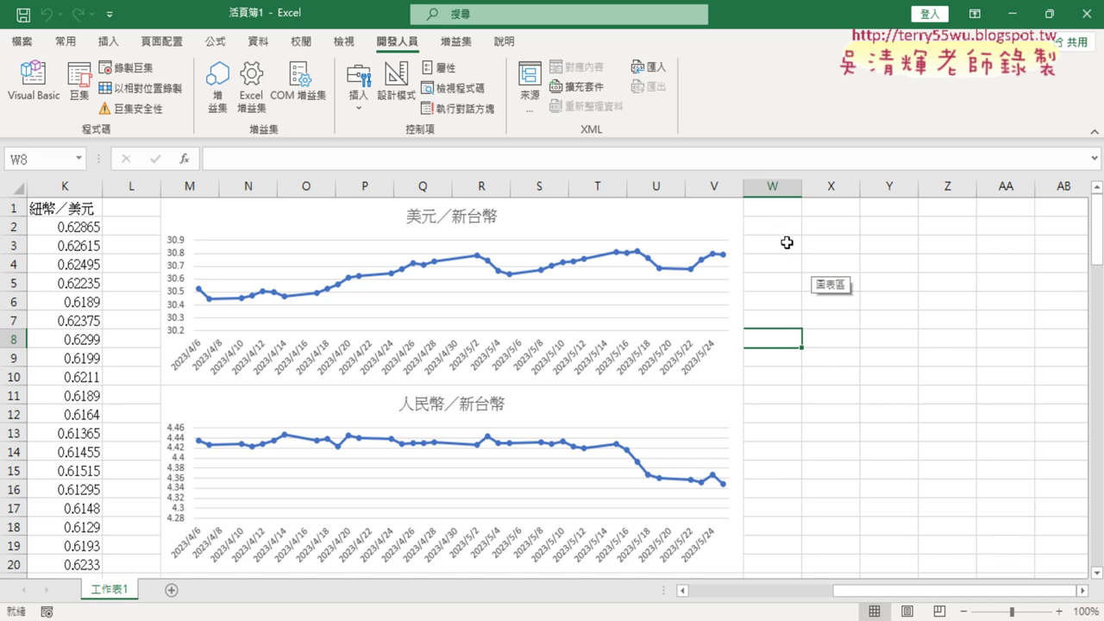
pyautogui.click(854, 280)
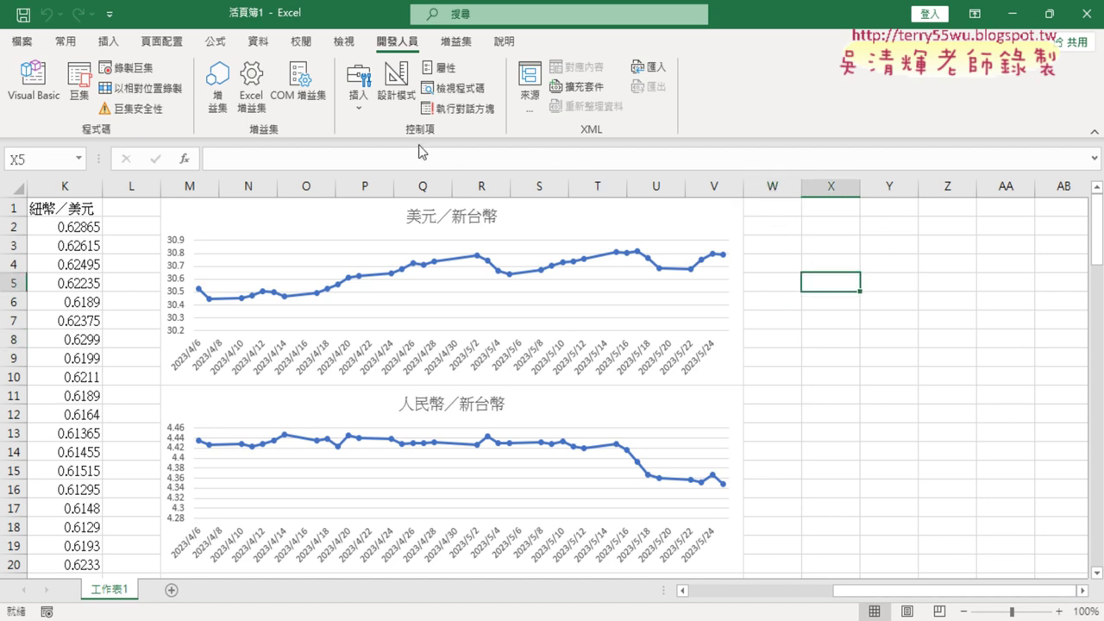
pyautogui.click(356, 110)
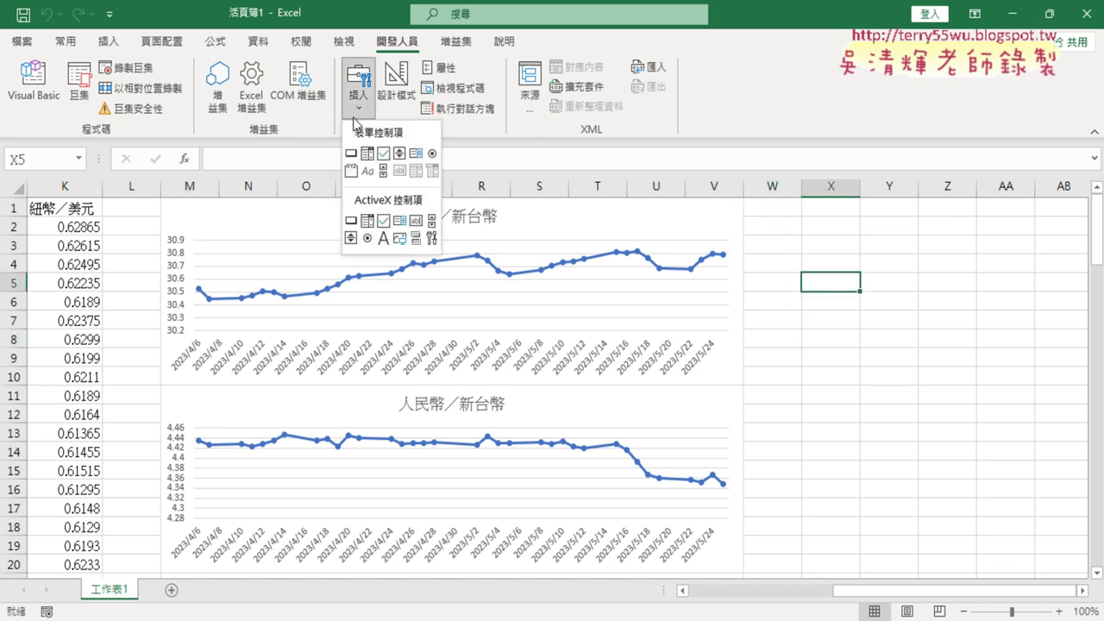
pyautogui.click(350, 153)
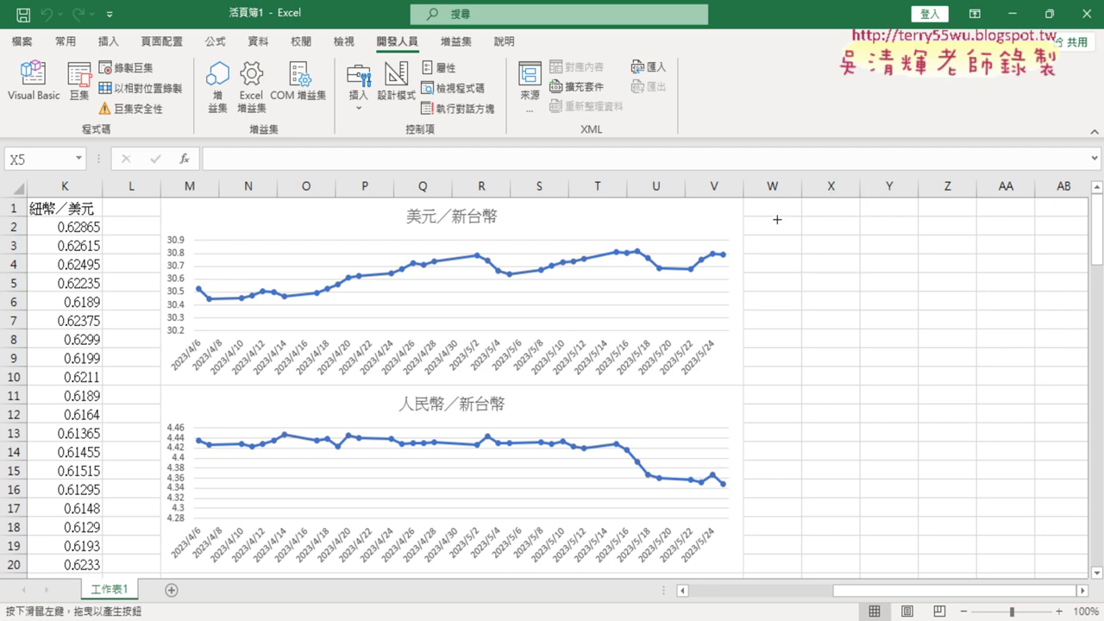
pyautogui.moveTo(778, 220); pyautogui.dragTo(941, 254)
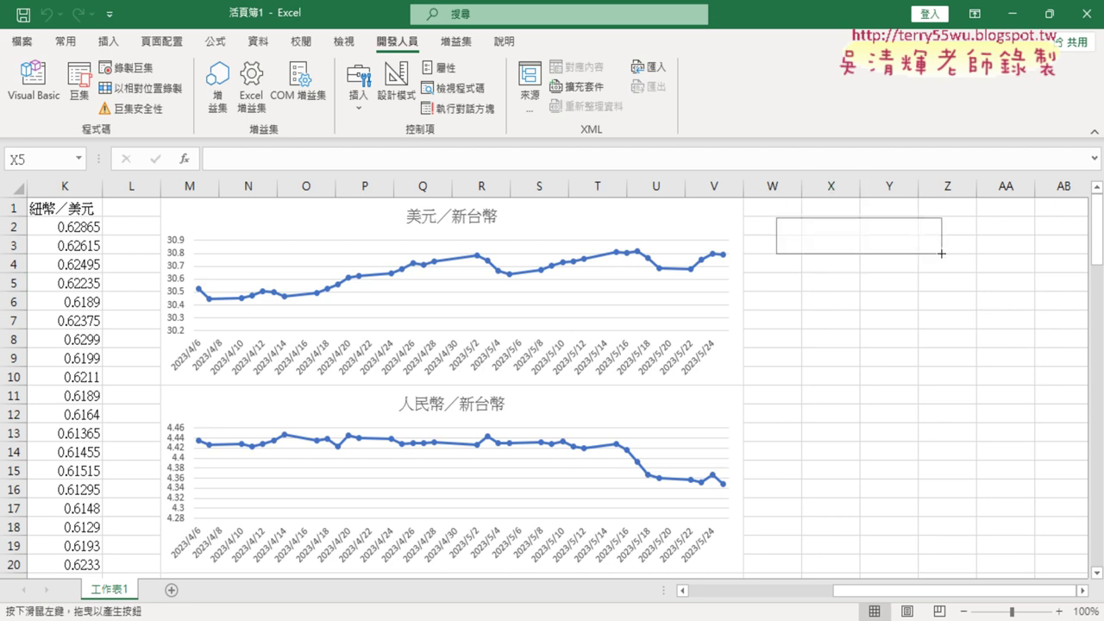
pyautogui.moveTo(941, 254); pyautogui.dragTo(942, 253)
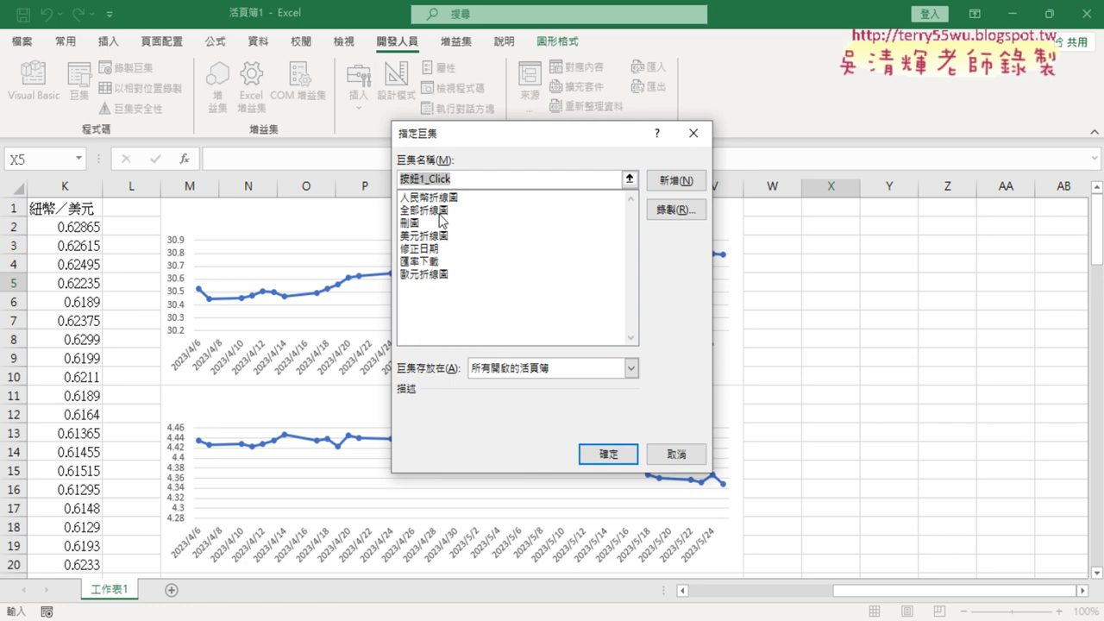
# Assign the 匯率下載 macro to the button and relabel it 匯率下載
pyautogui.click(443, 260)
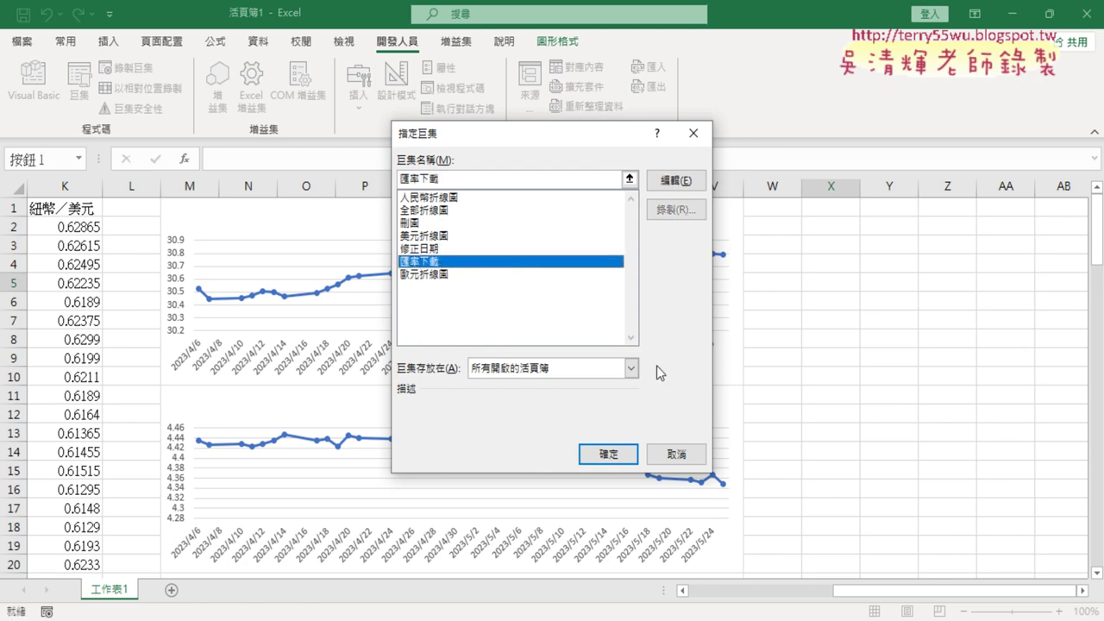
pyautogui.doubleClick(440, 175)
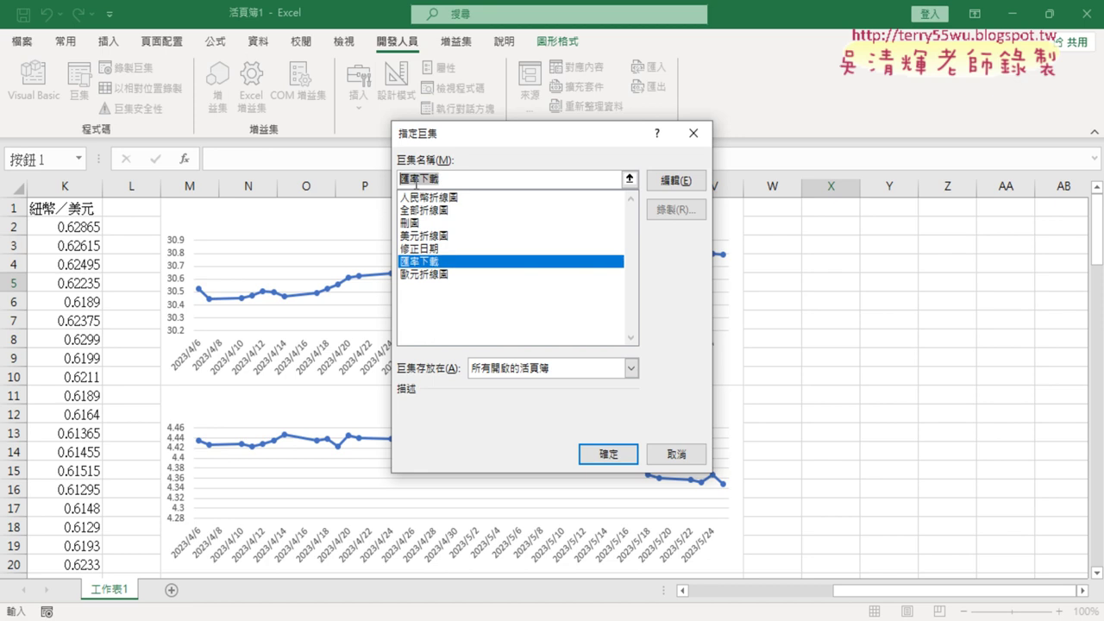
pyautogui.click(630, 463)
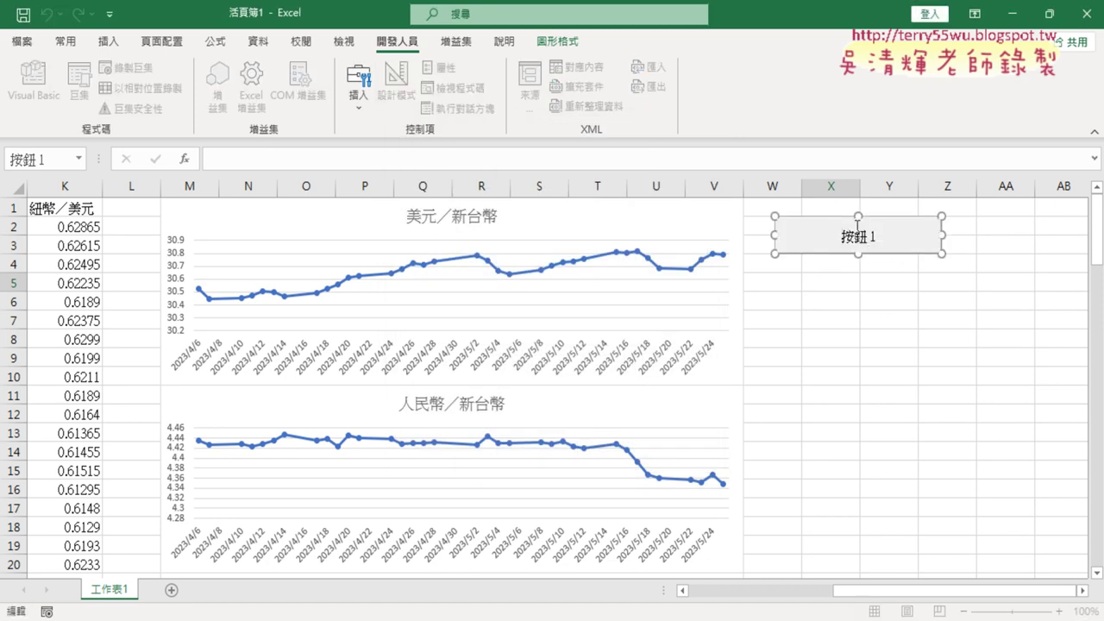
pyautogui.press('BackSpace')
pyautogui.write('匯率下載')
pyautogui.click(896, 380)
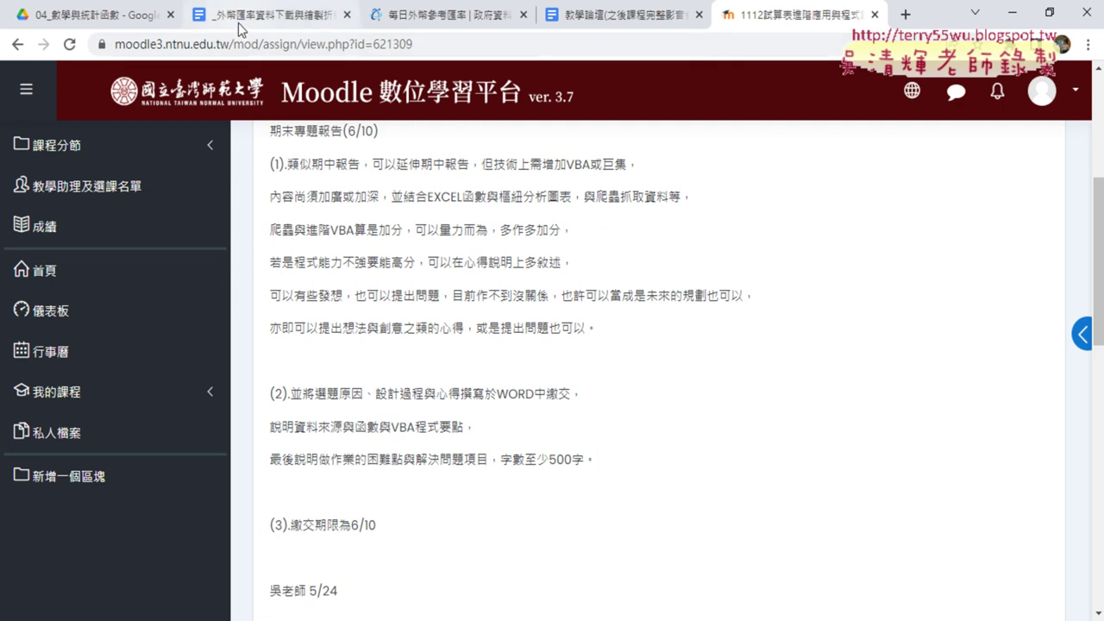
# Switch to the 外幣匯率資料下載與繪製折線圖 Google Doc and scroll to 匯入CSV格式資料
pyautogui.click(240, 21)
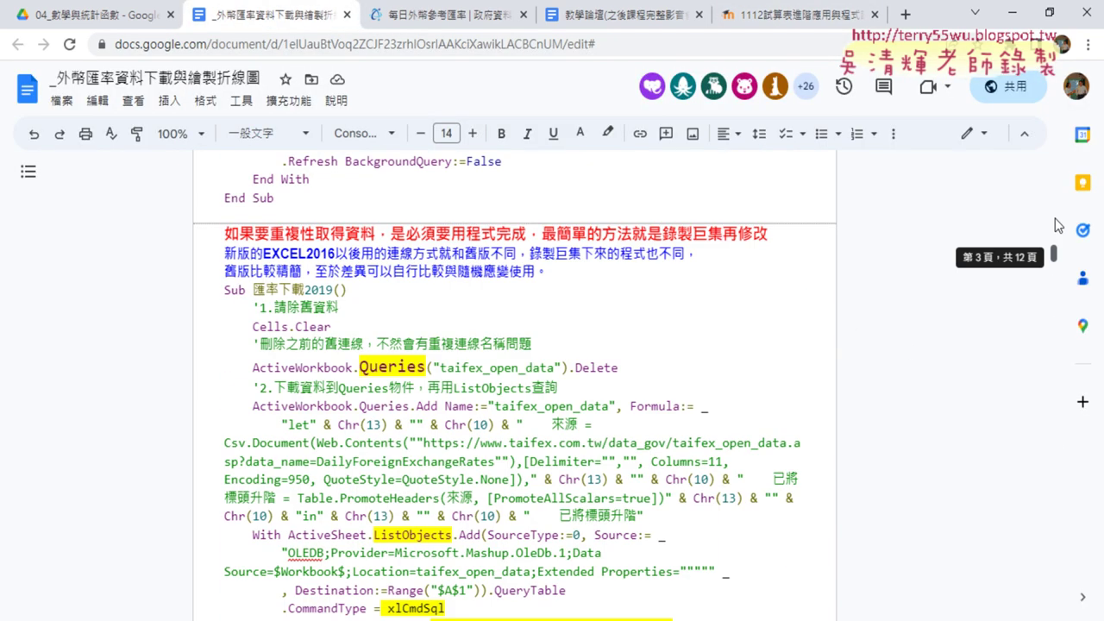
pyautogui.moveTo(1054, 438); pyautogui.dragTo(1055, 159)
pyautogui.scroll(-2, 782, 438)
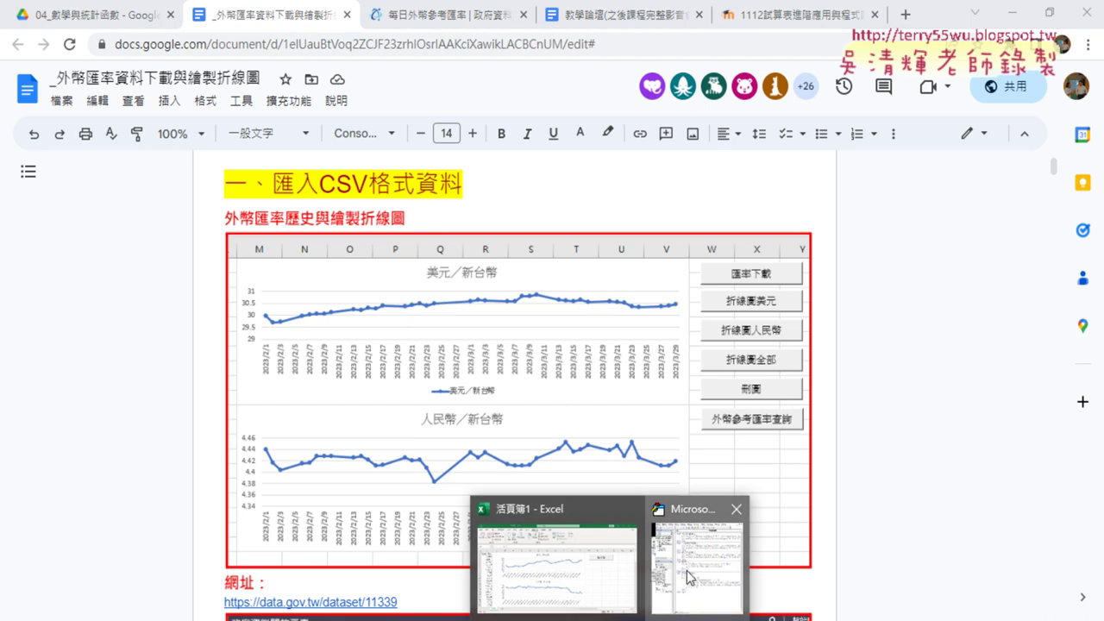
# Widen the VBA editor and mark the loop bounds, k = 1 start, k = k + 10 step and & k positions
pyautogui.click(692, 574)
pyautogui.moveTo(614, 382); pyautogui.dragTo(1028, 393)
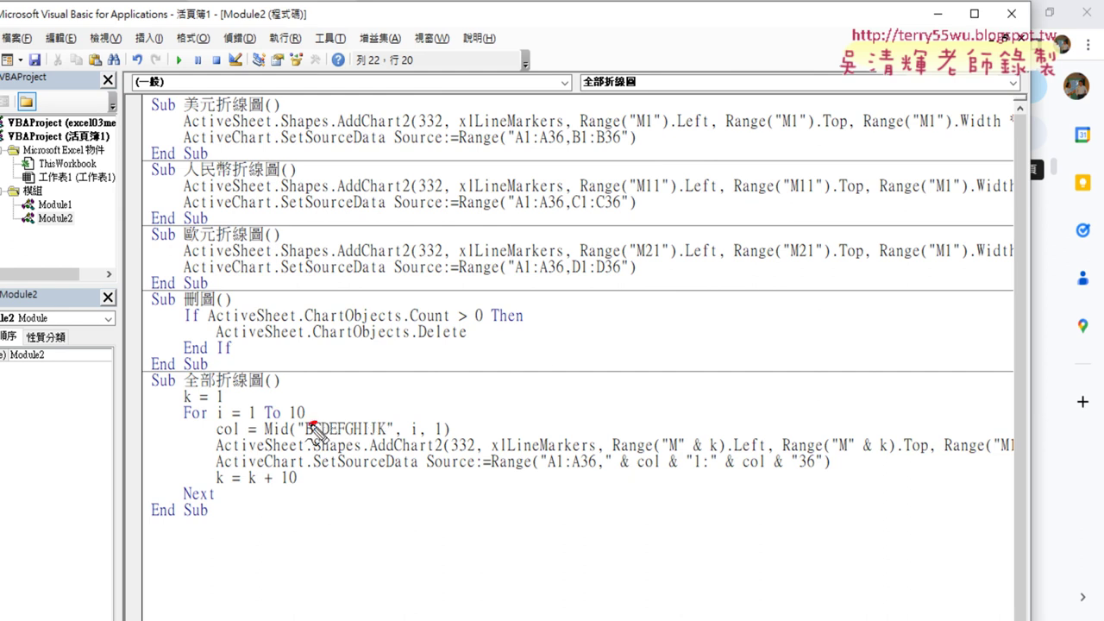
pyautogui.moveTo(318, 422)
pyautogui.mouseDown()
pyautogui.moveTo(226, 429)
pyautogui.moveTo(315, 416)
pyautogui.mouseUp()
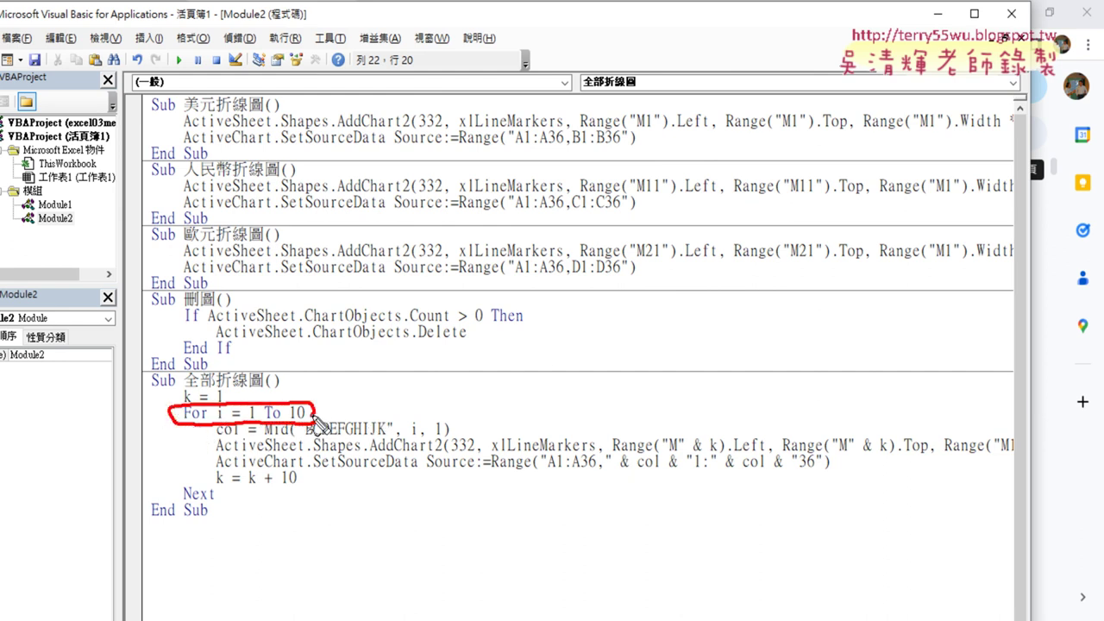
pyautogui.moveTo(226, 499)
pyautogui.mouseDown()
pyautogui.moveTo(210, 510)
pyautogui.moveTo(207, 488)
pyautogui.moveTo(220, 495)
pyautogui.mouseUp()
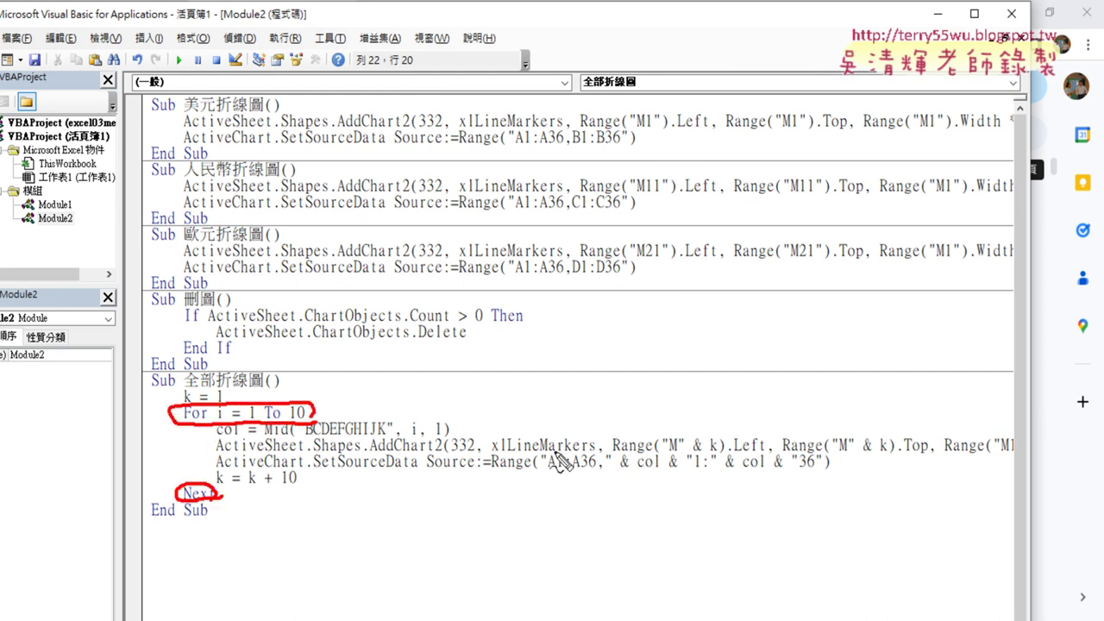
pyautogui.moveTo(721, 452); pyautogui.dragTo(687, 451)
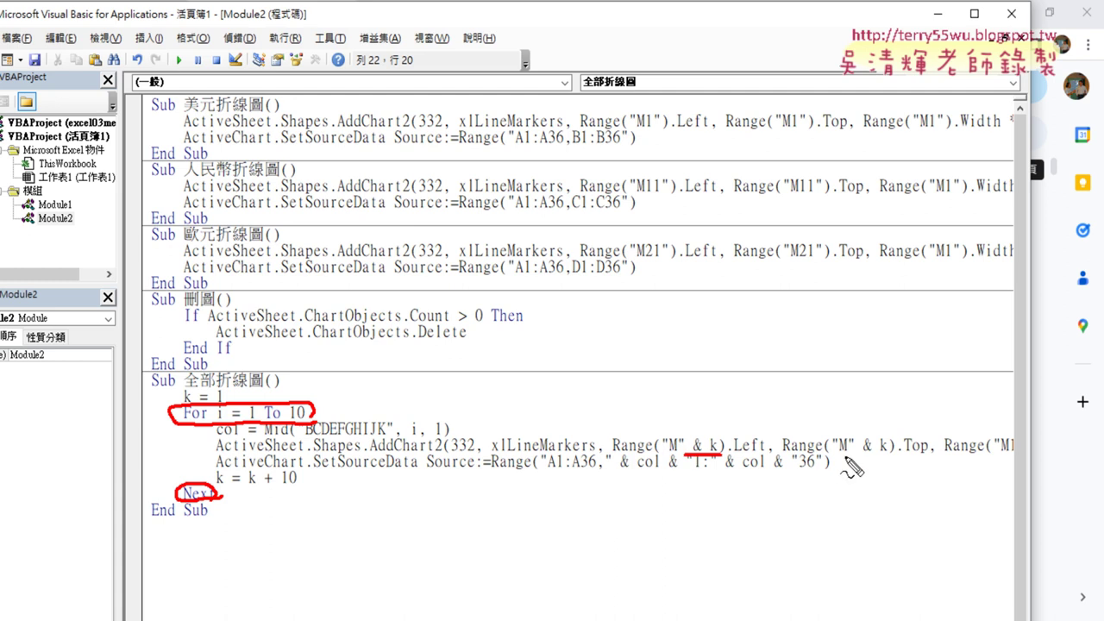
pyautogui.moveTo(888, 450); pyautogui.dragTo(848, 448)
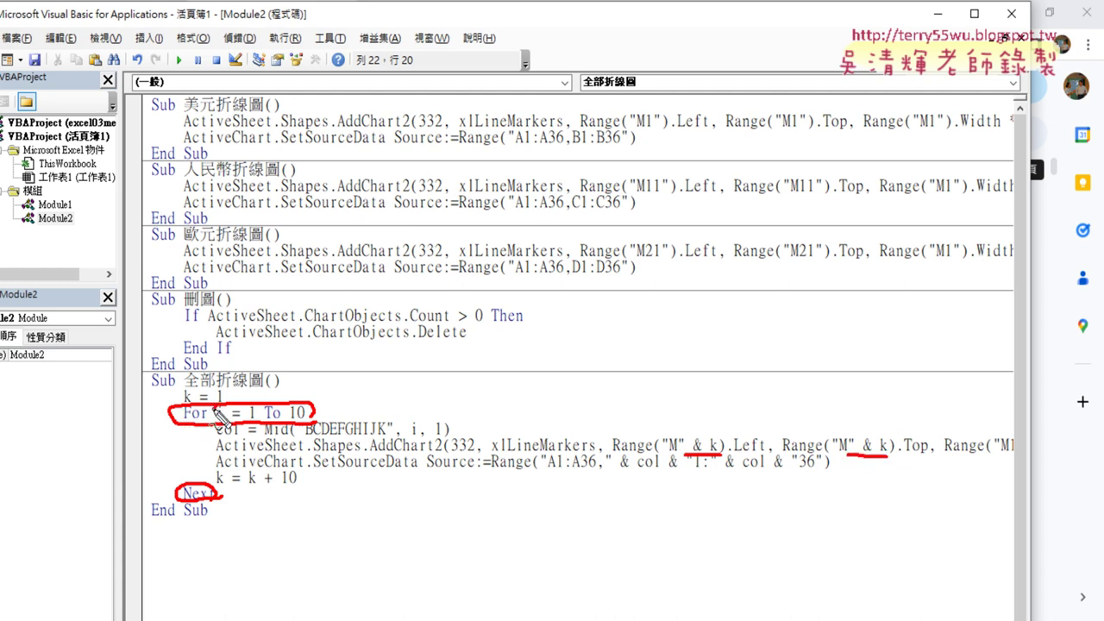
pyautogui.moveTo(181, 405)
pyautogui.mouseDown()
pyautogui.moveTo(206, 393)
pyautogui.moveTo(216, 405)
pyautogui.mouseUp()
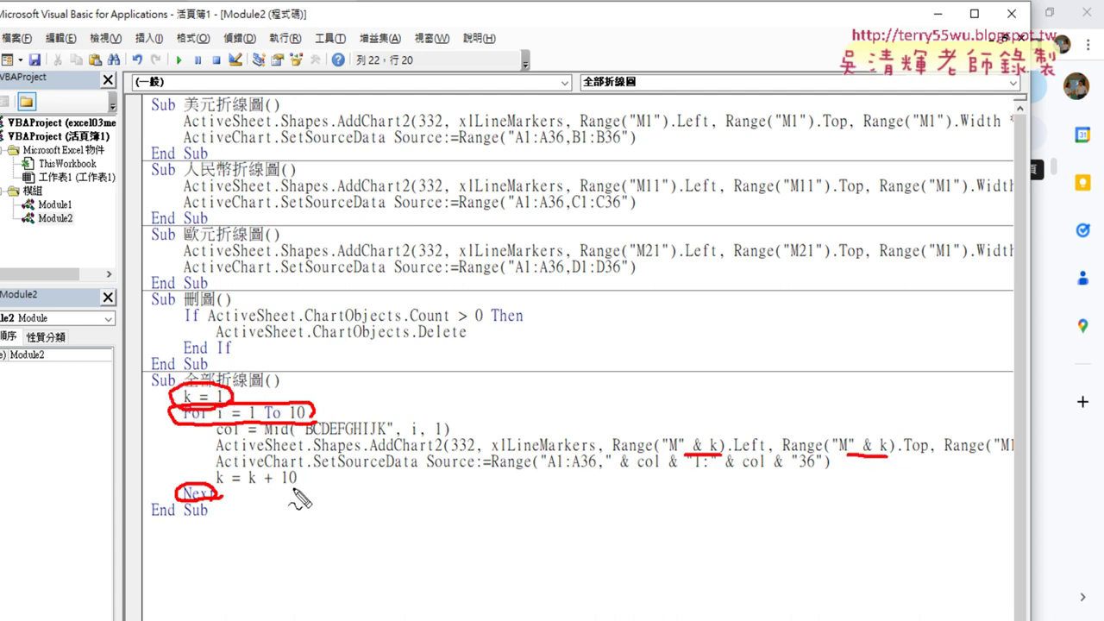
pyautogui.moveTo(296, 488)
pyautogui.mouseDown()
pyautogui.moveTo(217, 489)
pyautogui.moveTo(291, 476)
pyautogui.moveTo(296, 500)
pyautogui.mouseUp()
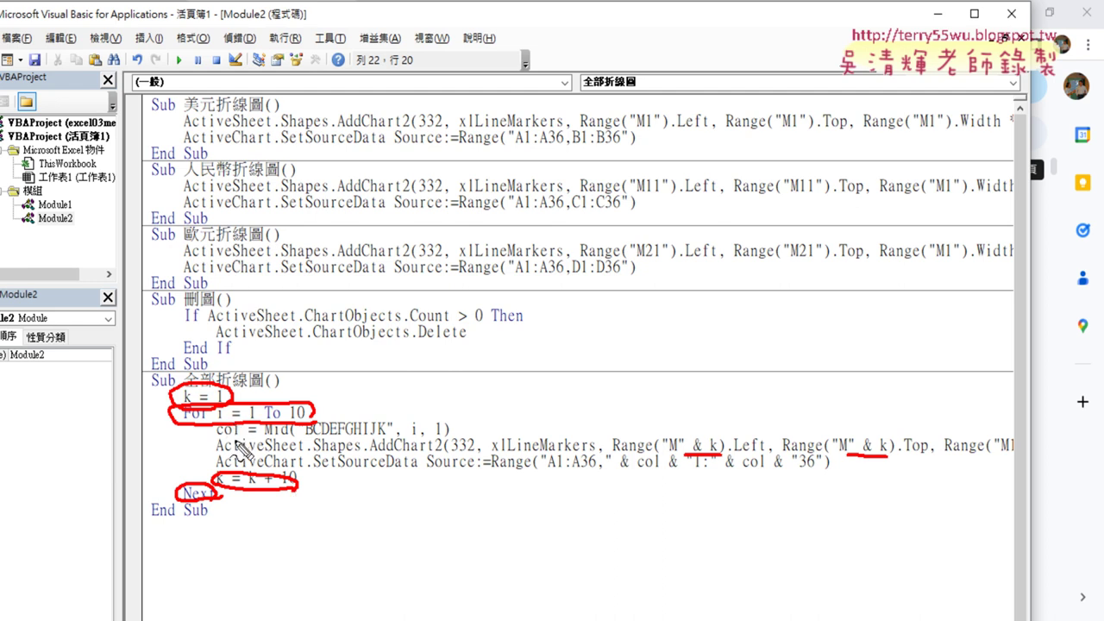
# Underline the BCDEFGHIJK letter string and the & col references in the data range
pyautogui.moveTo(306, 438); pyautogui.dragTo(385, 437)
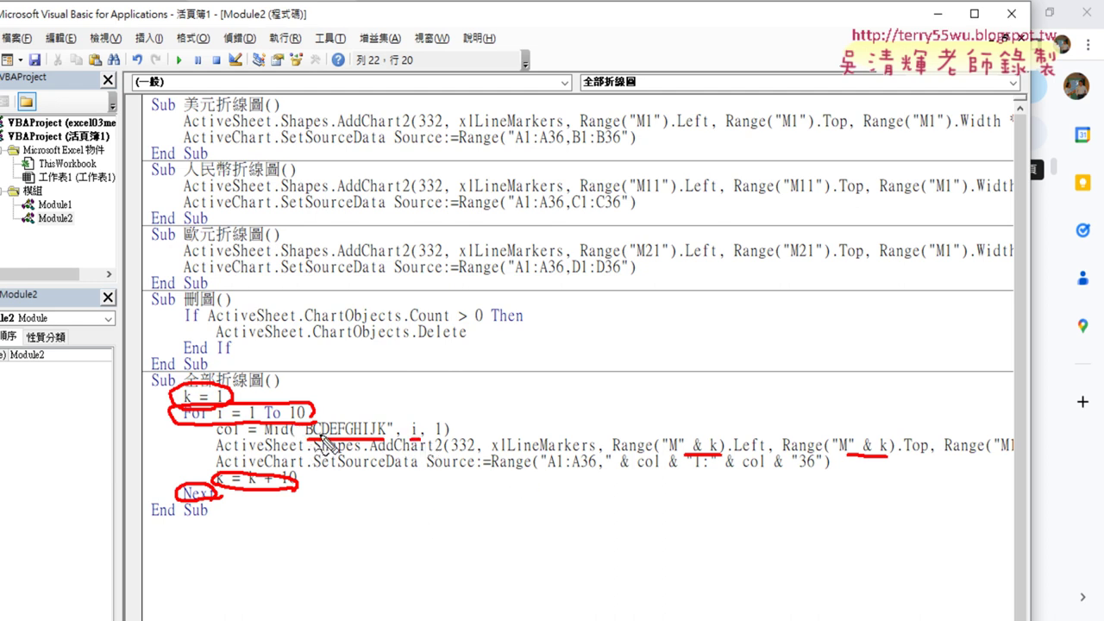
pyautogui.moveTo(371, 437); pyautogui.dragTo(384, 437)
pyautogui.moveTo(216, 436)
pyautogui.mouseDown()
pyautogui.moveTo(243, 437)
pyautogui.moveTo(341, 343)
pyautogui.moveTo(569, 349)
pyautogui.moveTo(729, 410)
pyautogui.moveTo(756, 460)
pyautogui.moveTo(760, 446)
pyautogui.moveTo(783, 473)
pyautogui.mouseUp()
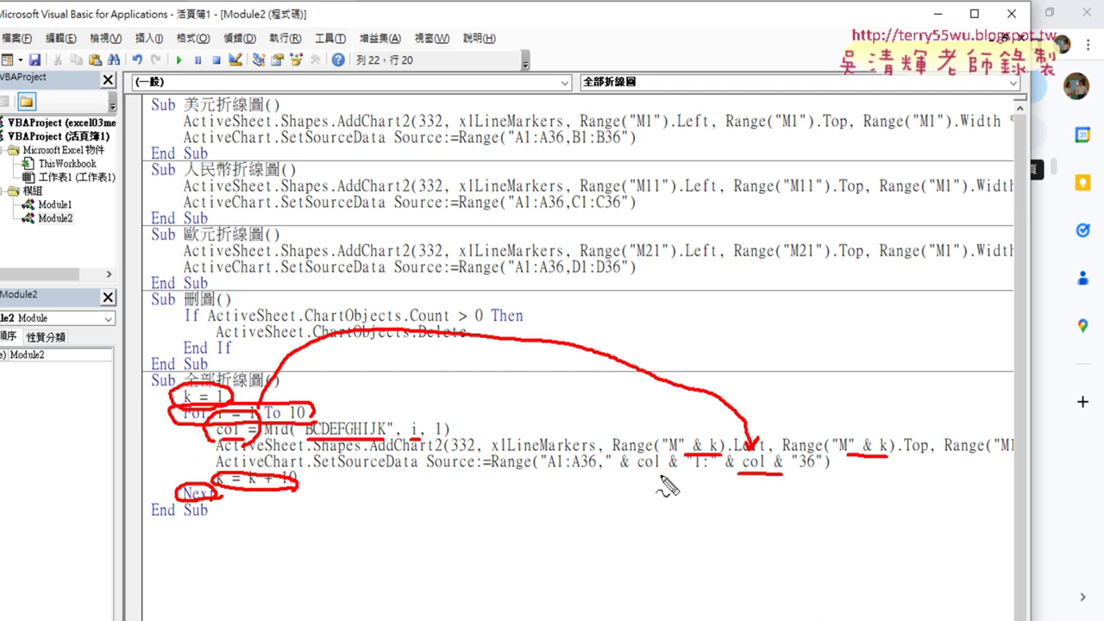
pyautogui.moveTo(621, 473); pyautogui.dragTo(679, 473)
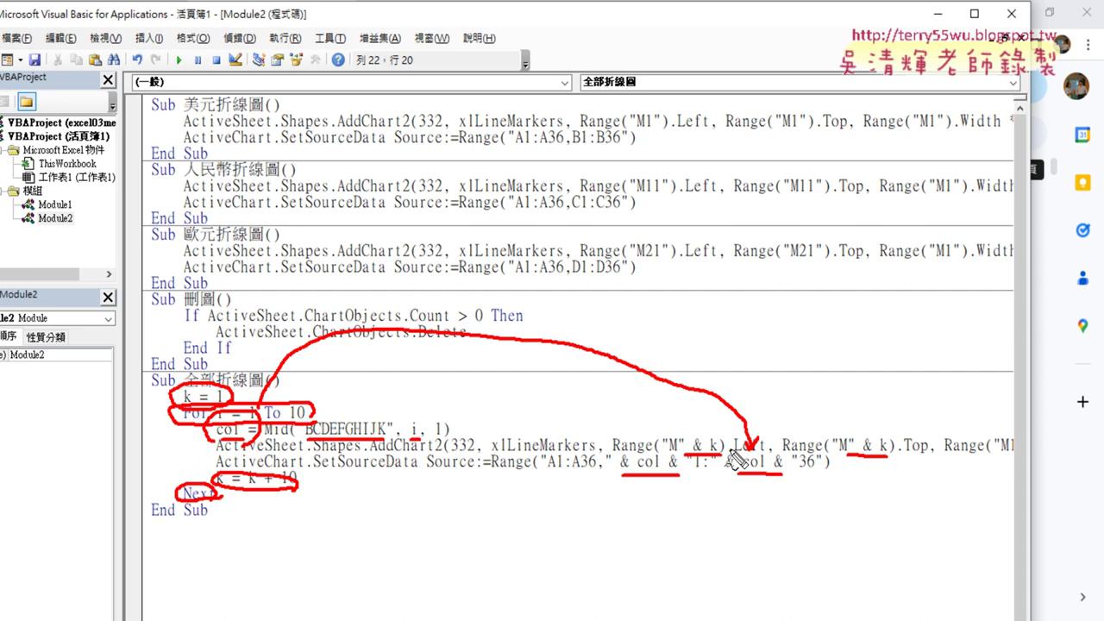
# Move the k = 1 statement inside the For loop and extend it to k = 1 + (i-1)*10
pyautogui.press('Escape')
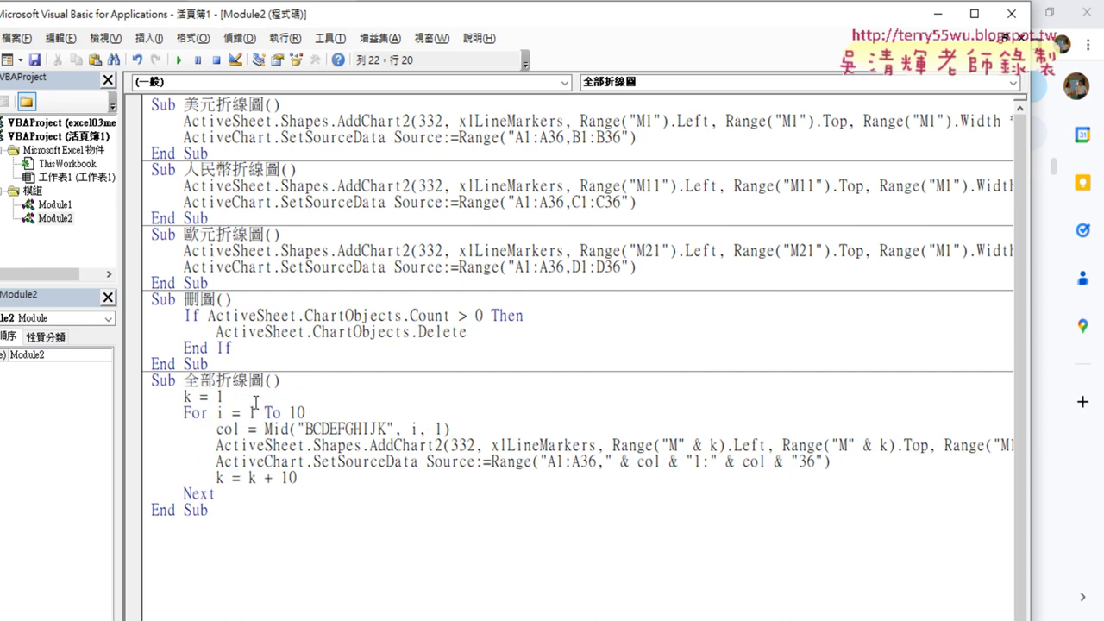
pyautogui.click(228, 397)
pyautogui.click(343, 409)
pyautogui.press('Return')
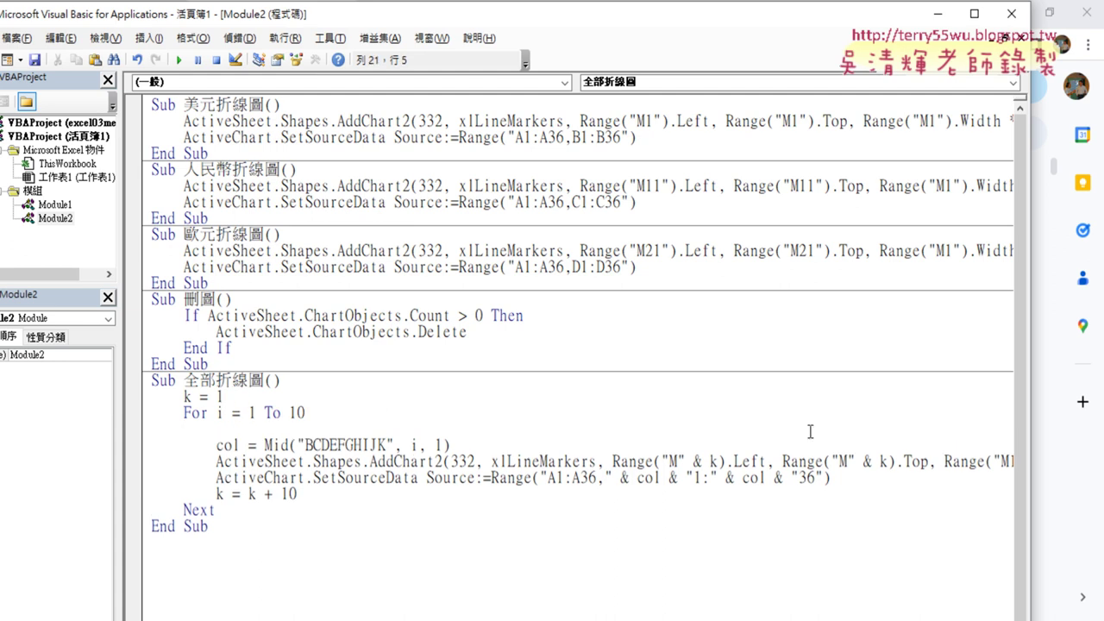
pyautogui.doubleClick(219, 397)
pyautogui.moveTo(219, 396)
pyautogui.mouseDown()
pyautogui.moveTo(182, 398)
pyautogui.moveTo(230, 428)
pyautogui.mouseUp()
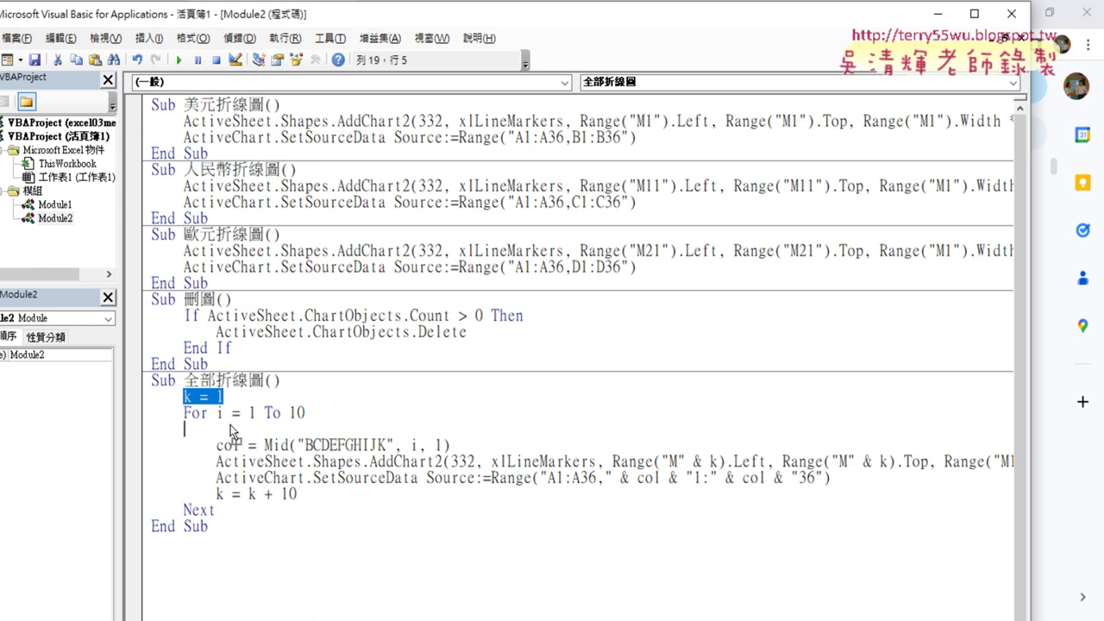
pyautogui.click(182, 429)
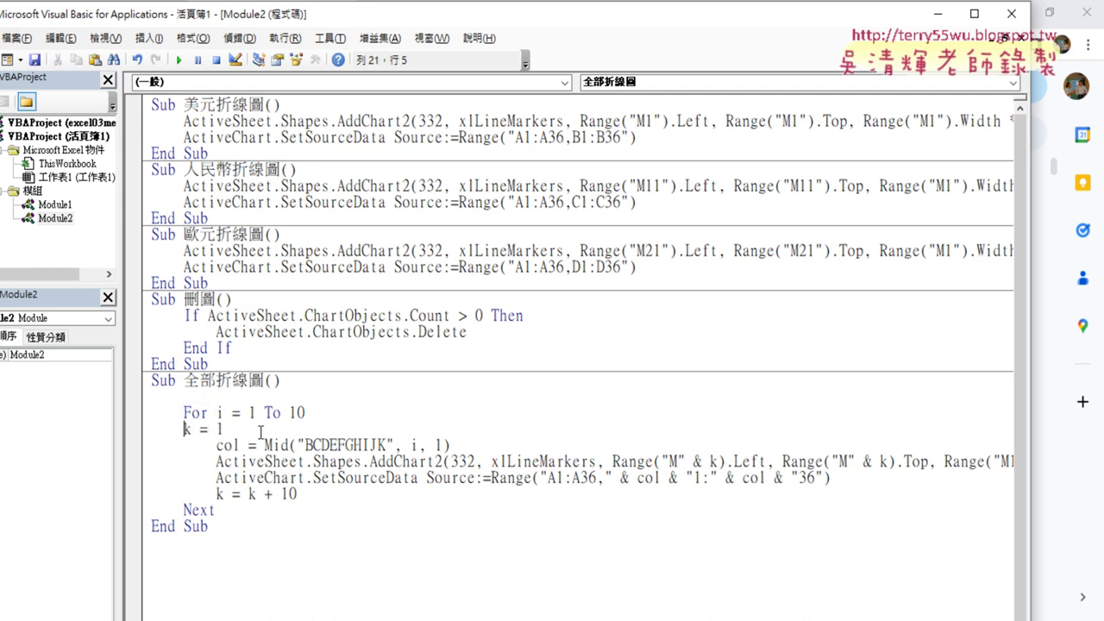
pyautogui.press('Tab')
pyautogui.press('Right')
pyautogui.press('Right')
pyautogui.press('Right')
pyautogui.press('Right')
pyautogui.press('Right')
pyautogui.write('+')
pyautogui.write('(')
pyautogui.write('i')
pyautogui.write('-')
pyautogui.write('1)')
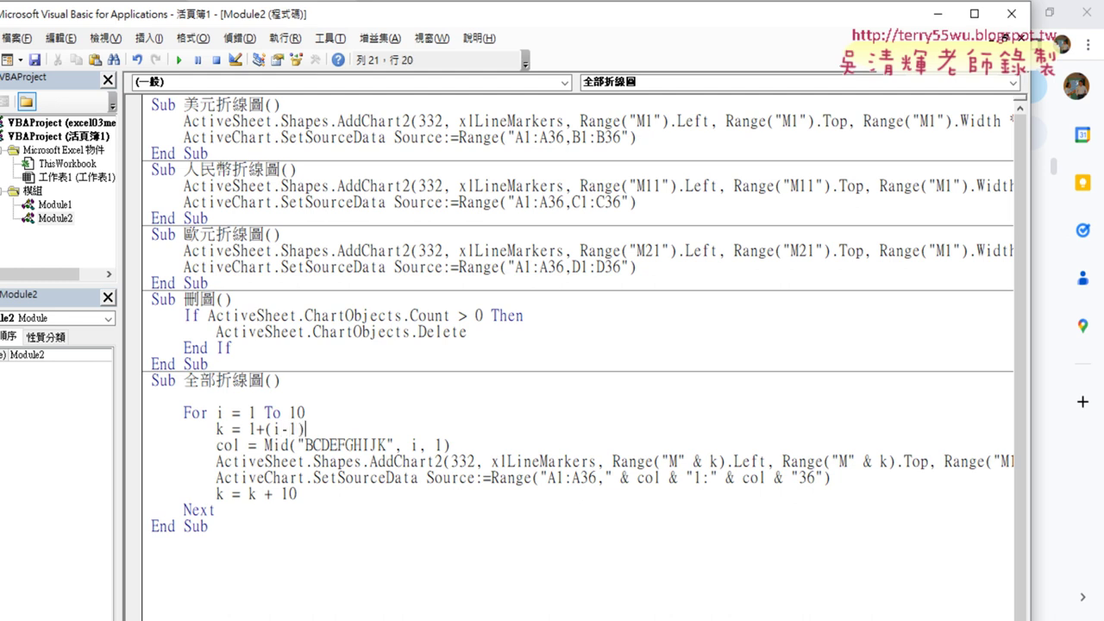
pyautogui.write('*10')
# Delete the k = k + 10 line and highlight the 1 + (i - 1) * 10 offset expression
pyautogui.moveTo(320, 494); pyautogui.dragTo(138, 494)
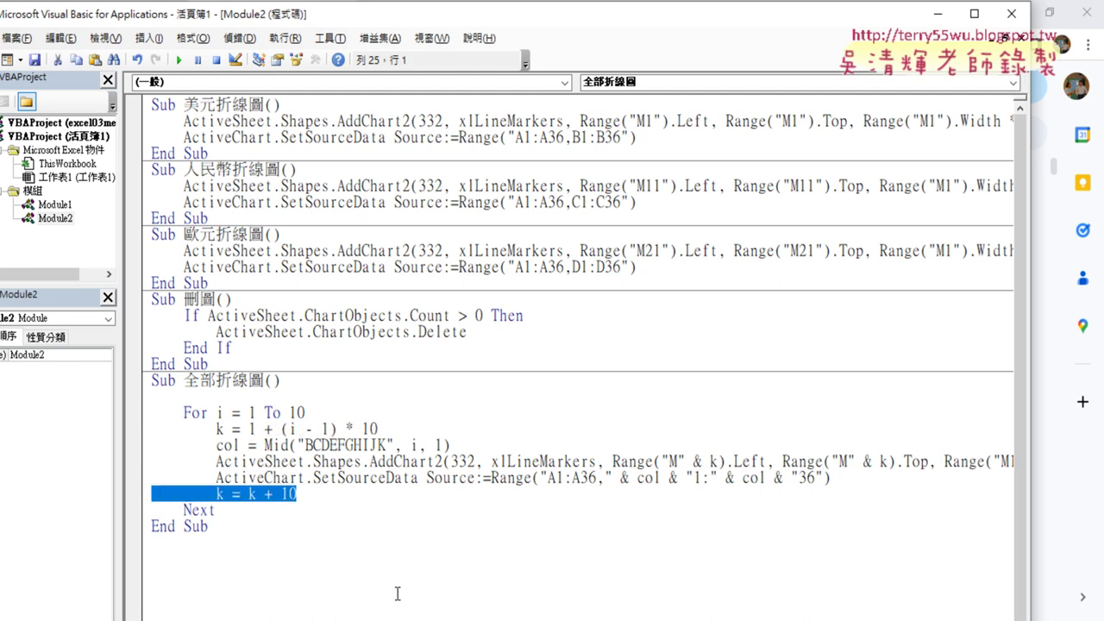
pyautogui.press('Delete')
pyautogui.press('BackSpace')
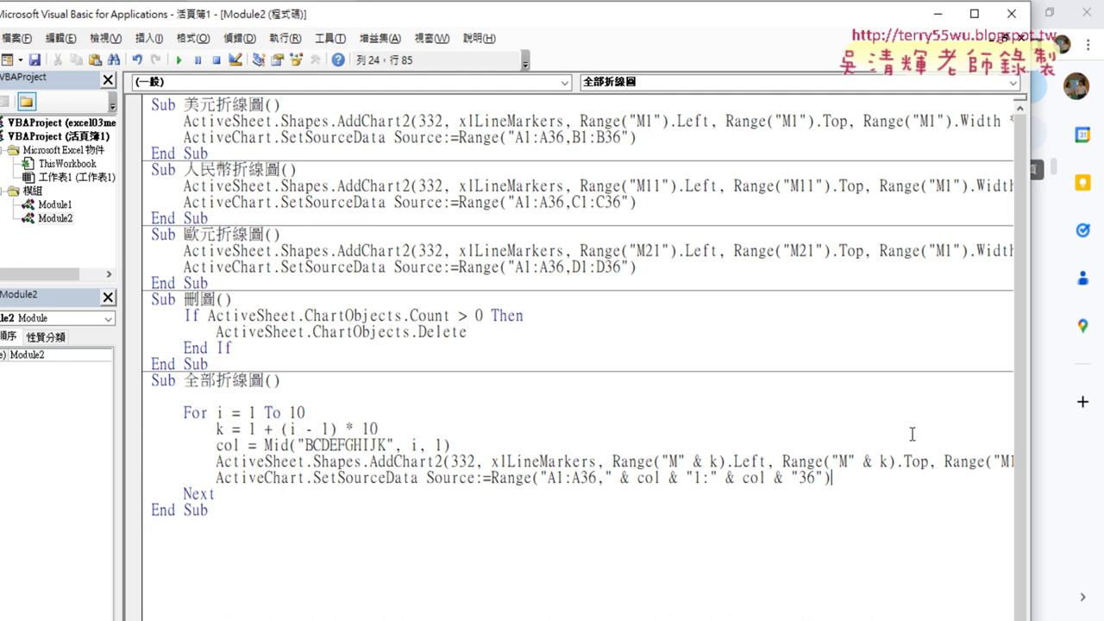
pyautogui.moveTo(146, 363); pyautogui.dragTo(285, 382)
pyautogui.click(391, 429)
pyautogui.moveTo(392, 429); pyautogui.dragTo(281, 429)
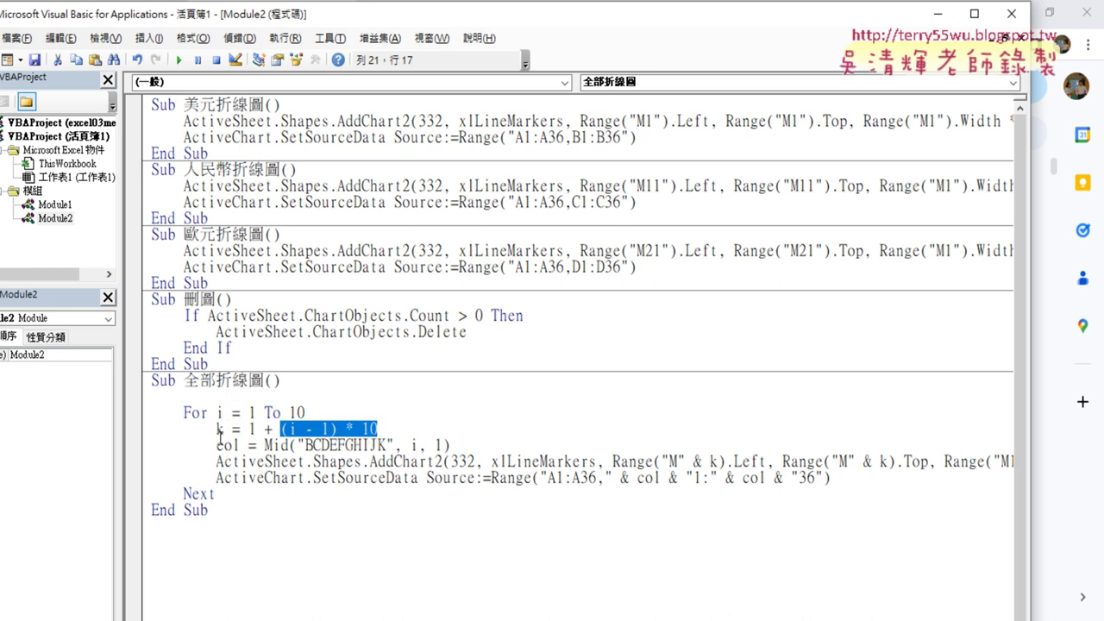
pyautogui.click(282, 431)
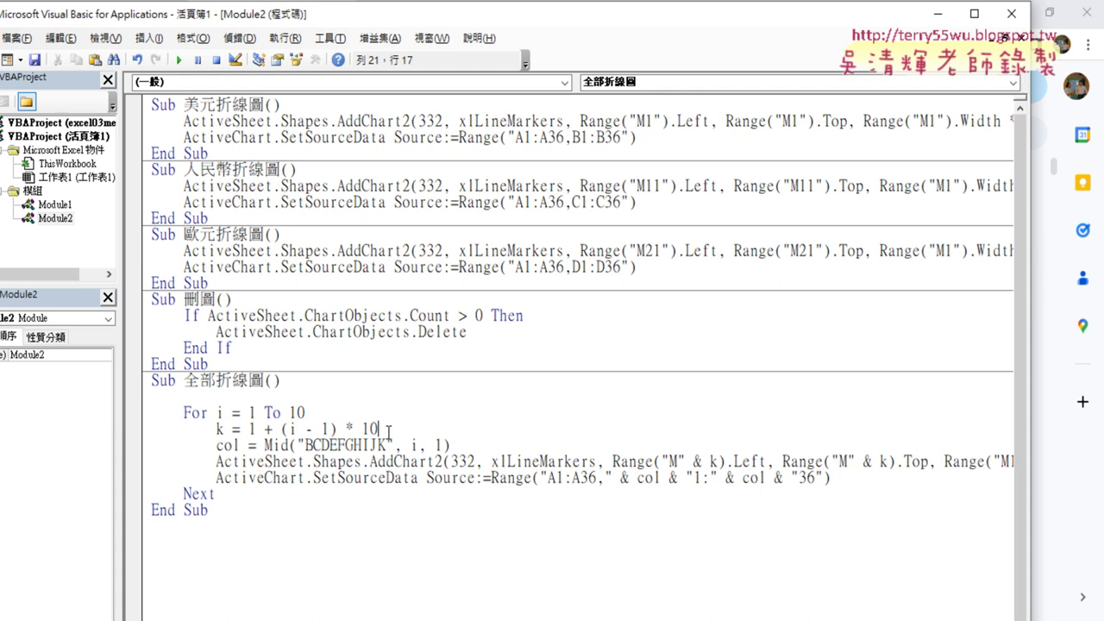
pyautogui.moveTo(378, 429); pyautogui.dragTo(248, 431)
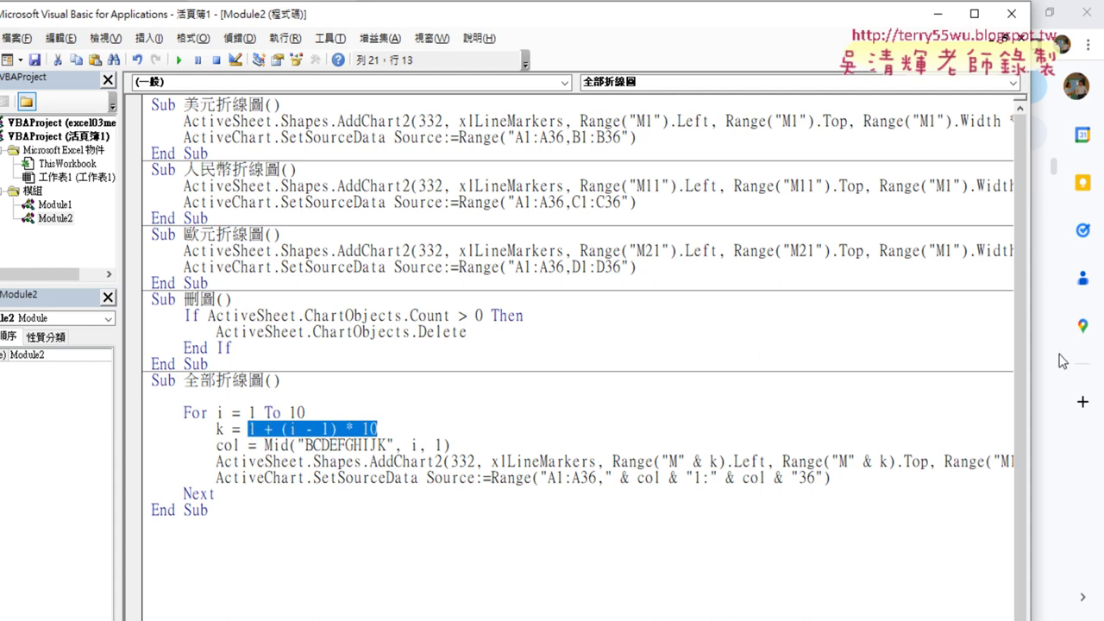
pyautogui.moveTo(1033, 350); pyautogui.dragTo(675, 349)
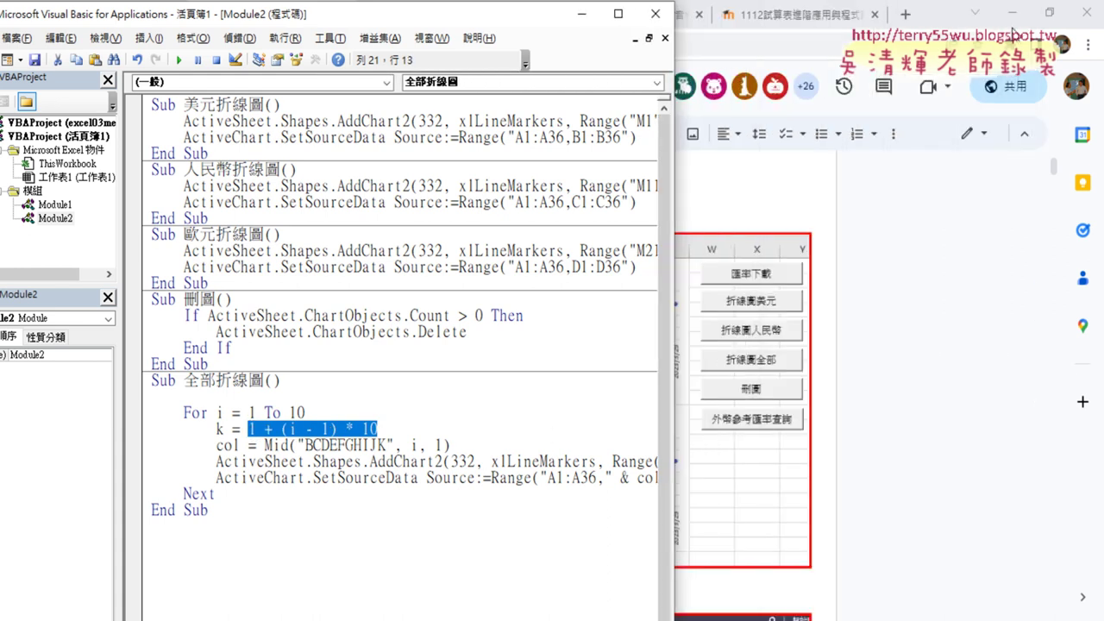
# Run 刪圖 to clear the existing charts, then run 全部折線圖 to redraw them
pyautogui.click(1001, 26)
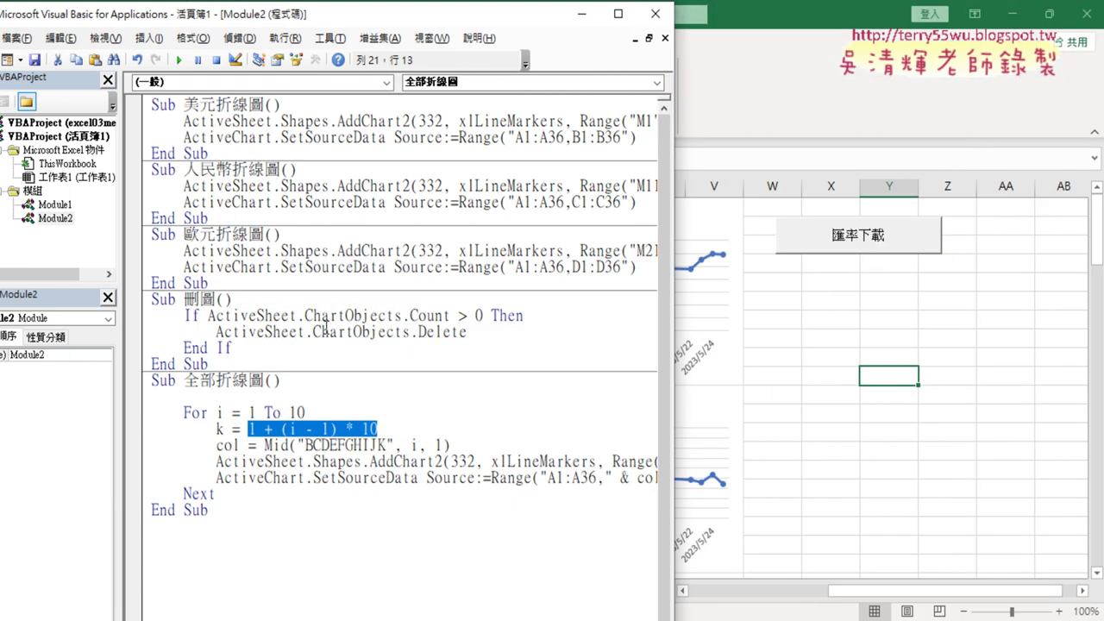
pyautogui.click(326, 319)
pyautogui.click(178, 60)
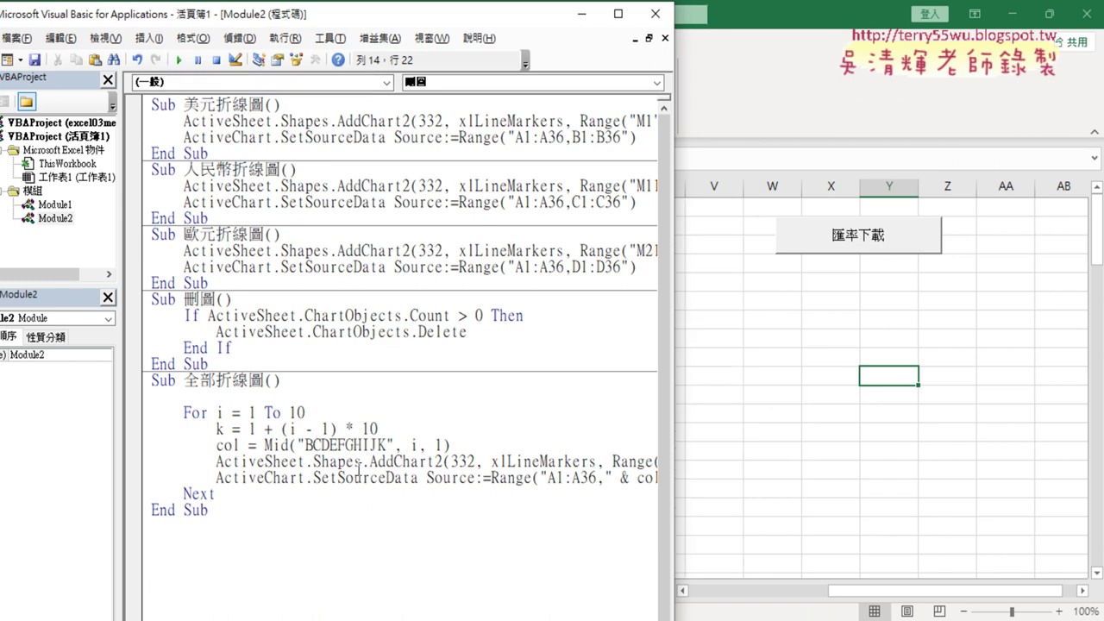
pyautogui.click(345, 445)
pyautogui.click(178, 60)
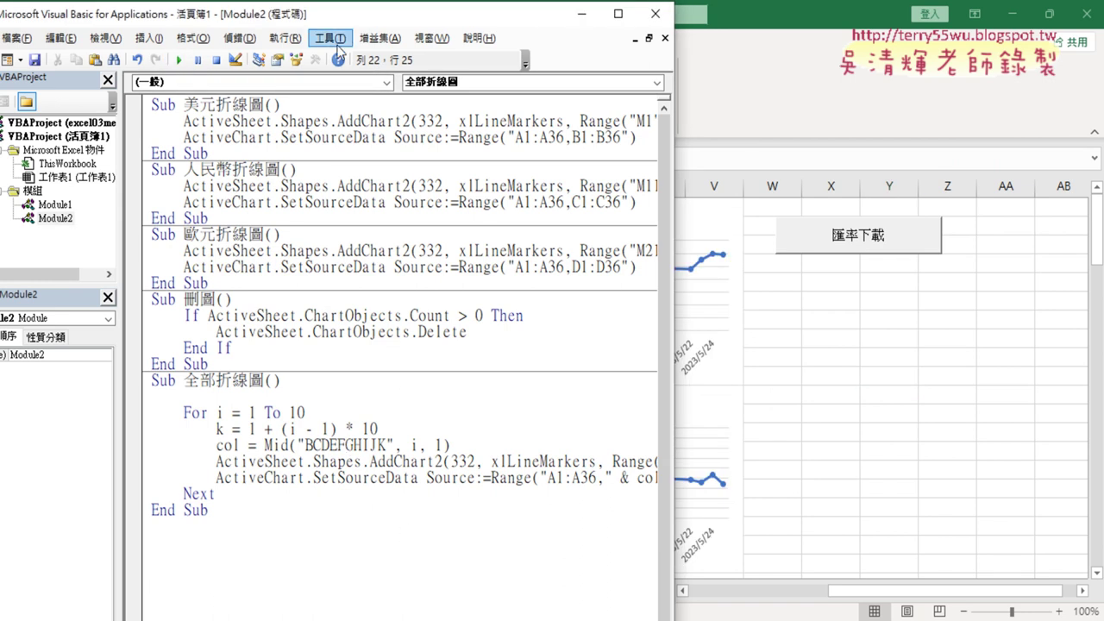
# Highlight the k offset 1 + (i - 1) * 10 and the Mid column-letter expression, then return to the Google Doc
pyautogui.moveTo(366, 24); pyautogui.dragTo(85, 30)
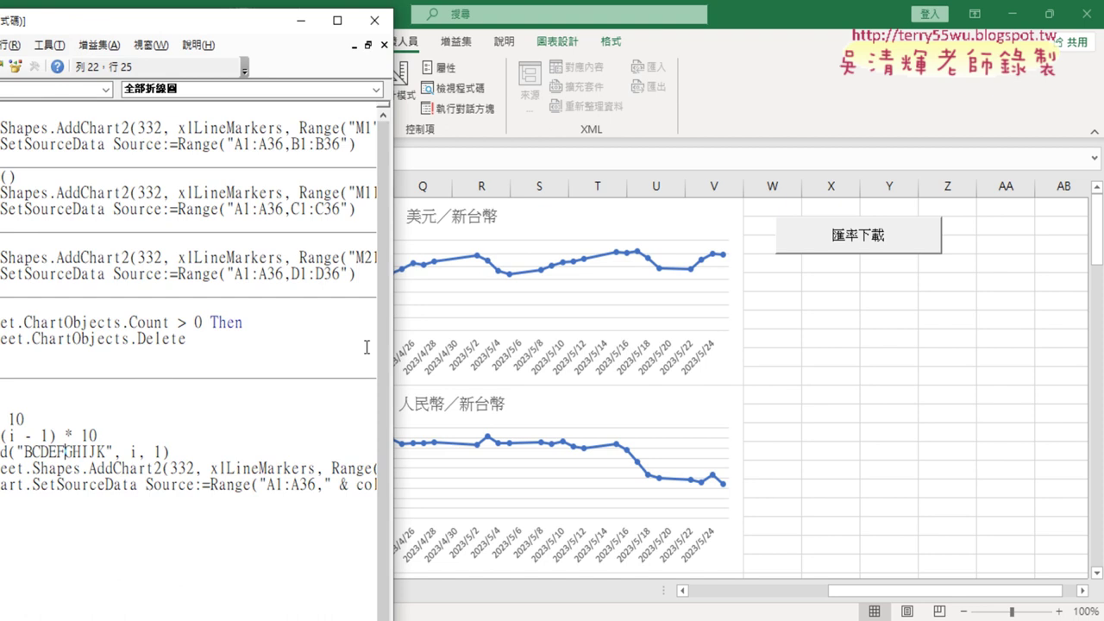
pyautogui.moveTo(209, 28); pyautogui.dragTo(682, 28)
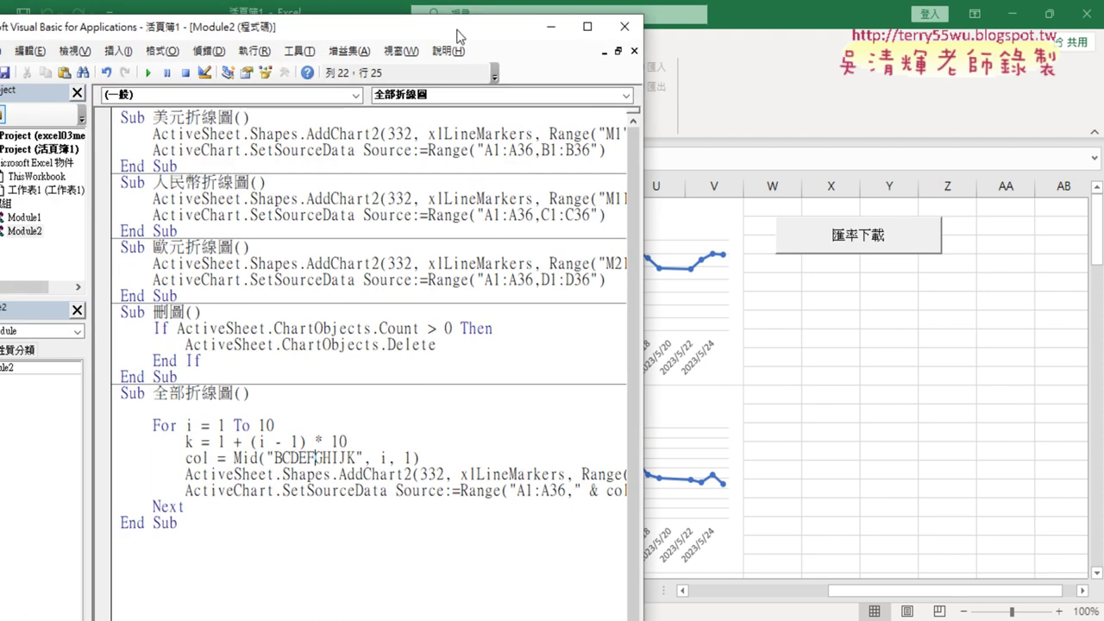
pyautogui.moveTo(571, 440); pyautogui.dragTo(442, 440)
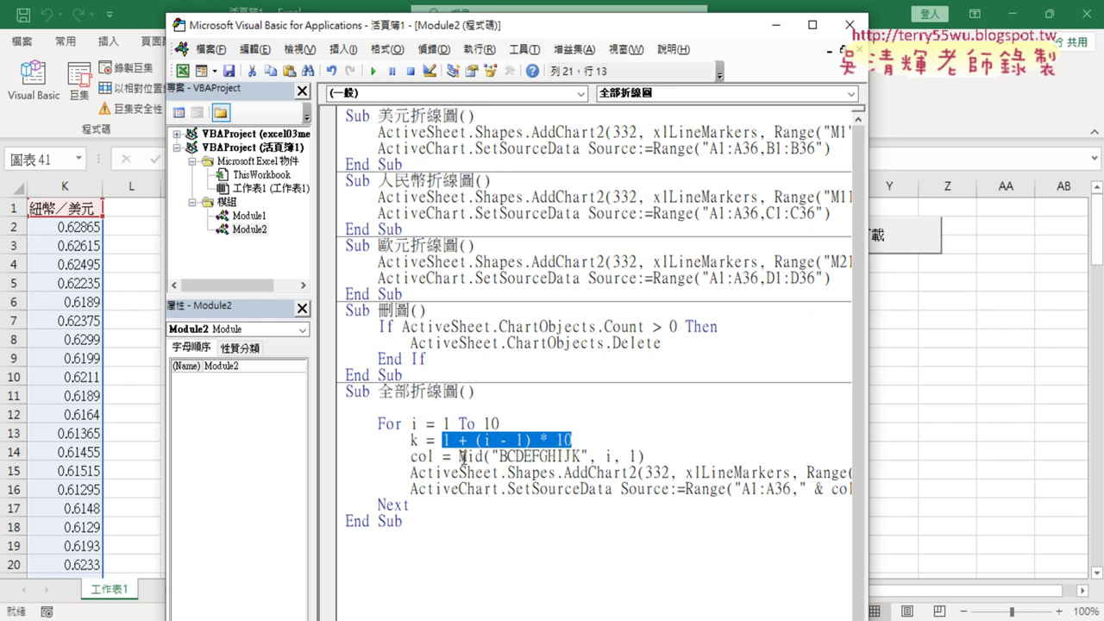
pyautogui.moveTo(458, 456); pyautogui.dragTo(647, 457)
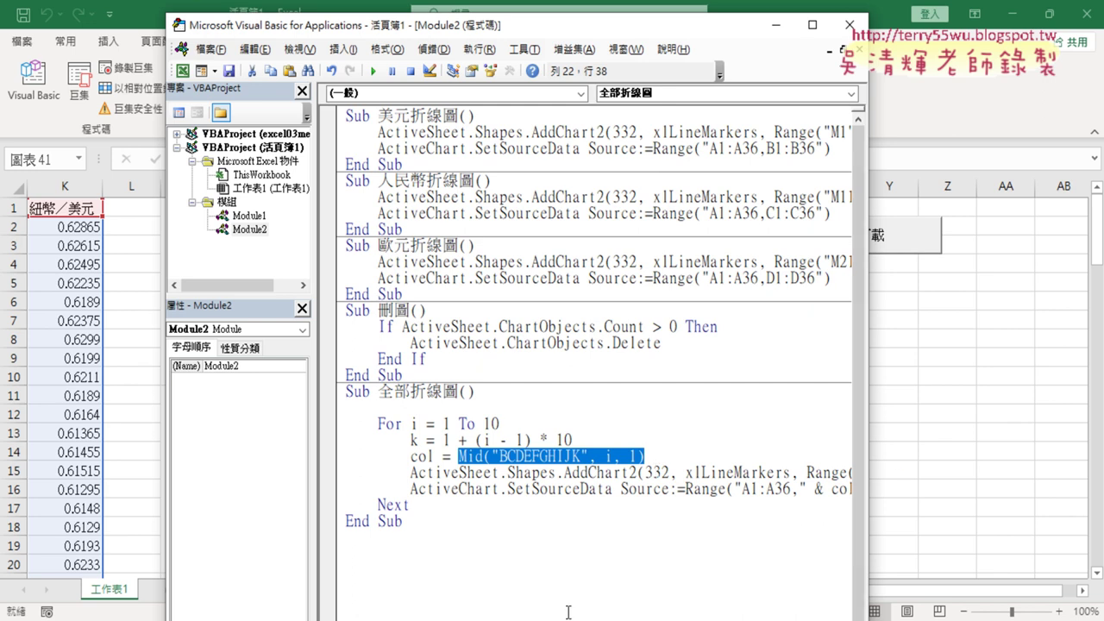
pyautogui.click(574, 565)
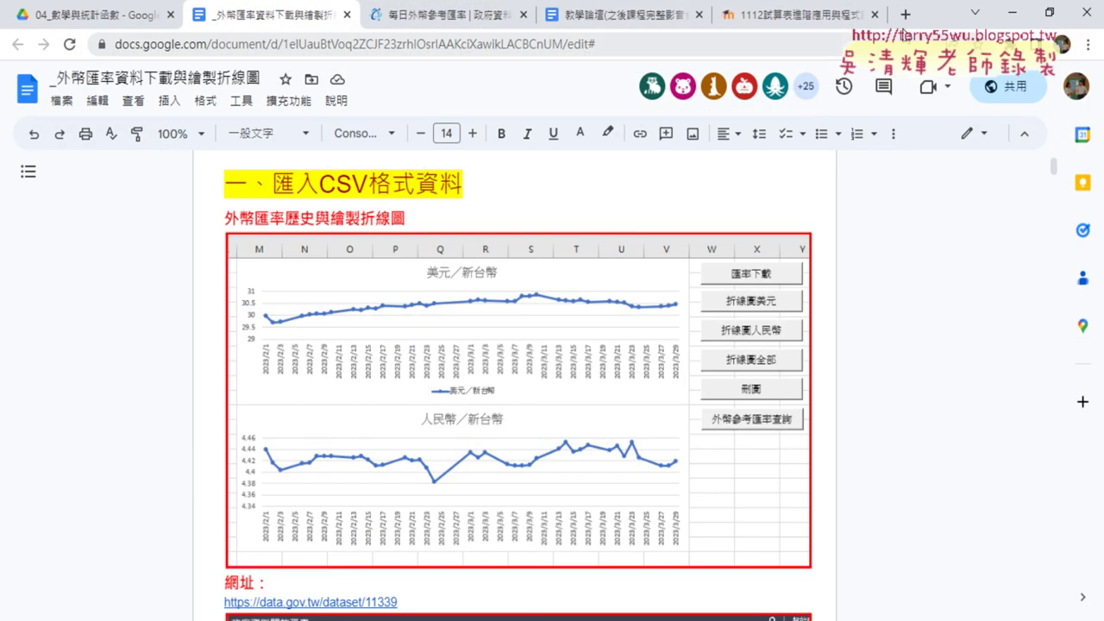
# Google 'ASCII' in a new tab and preview the 0–127 ASCII code table image
pyautogui.click(905, 15)
pyautogui.write('A')
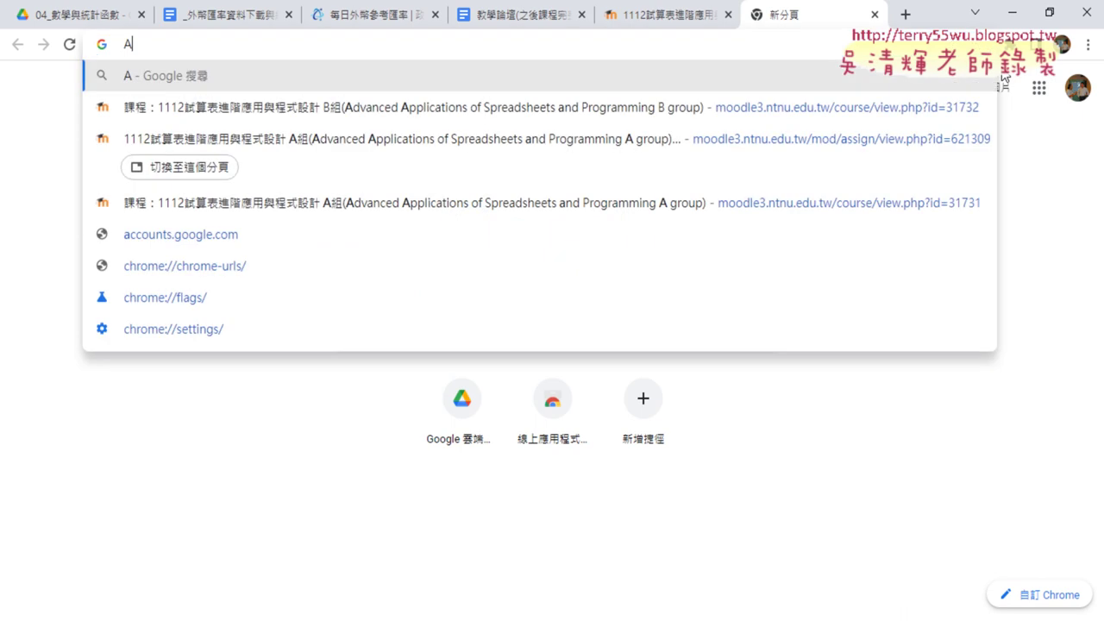
pyautogui.write('SCII')
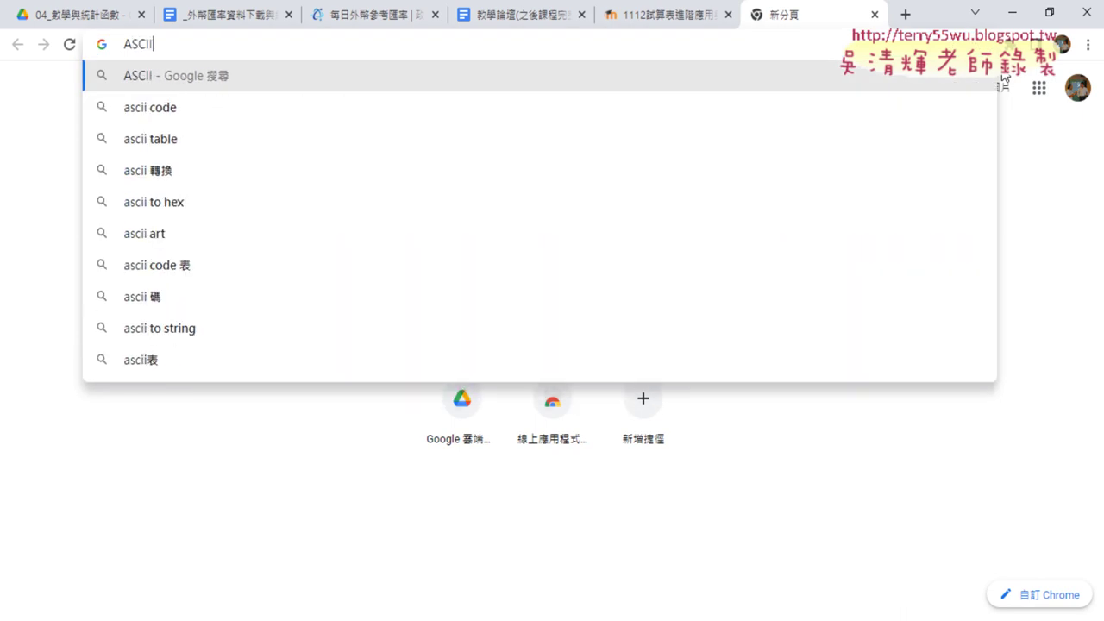
pyautogui.press('Return')
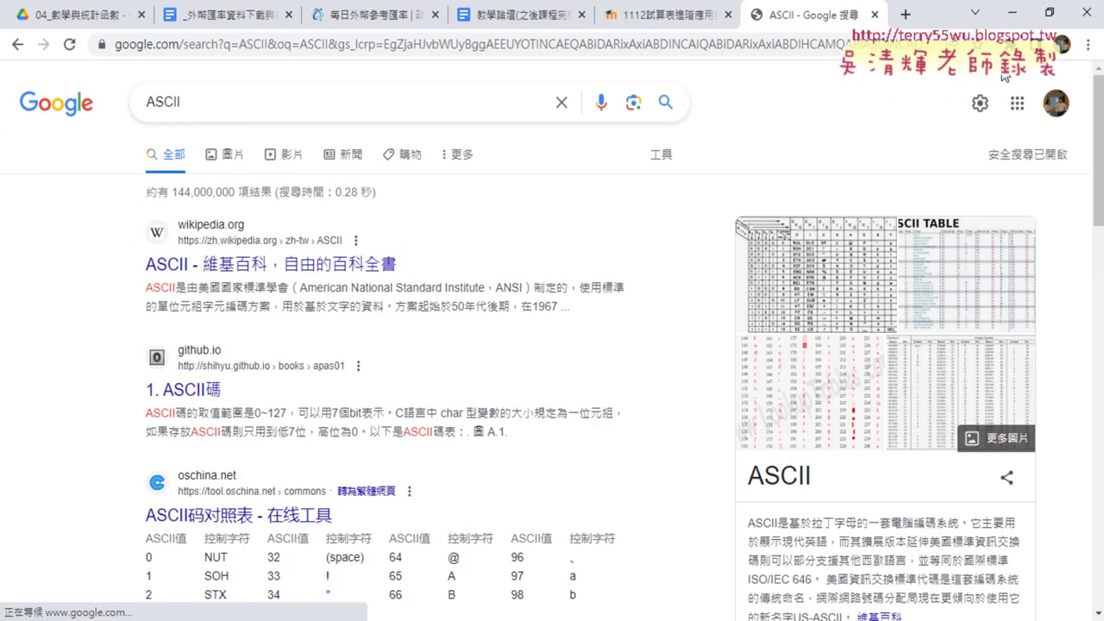
pyautogui.click(809, 387)
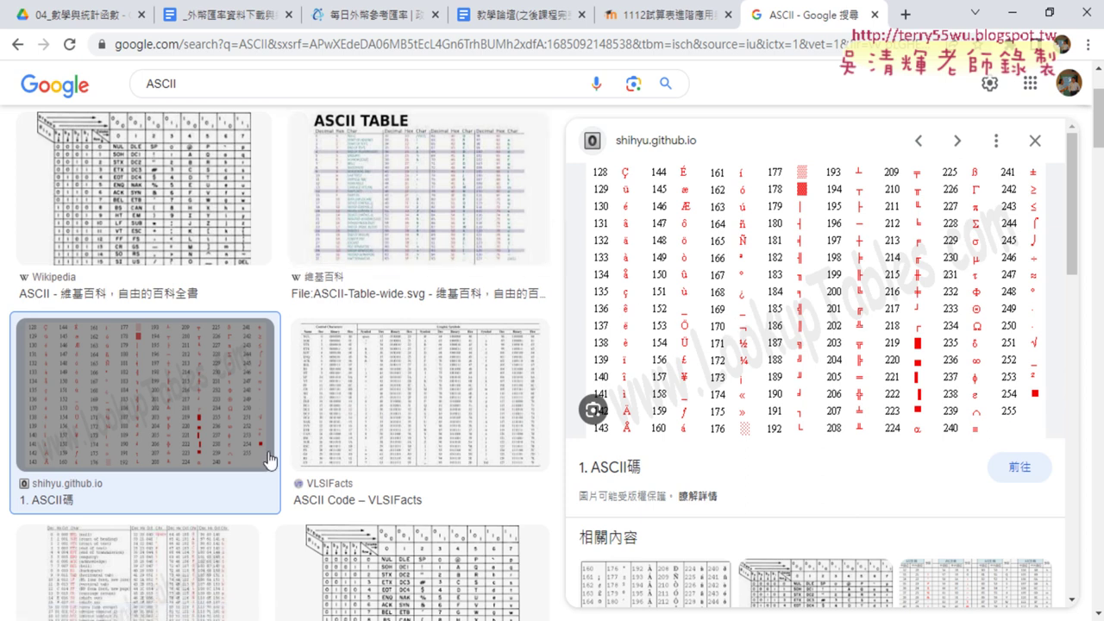
pyautogui.click(173, 563)
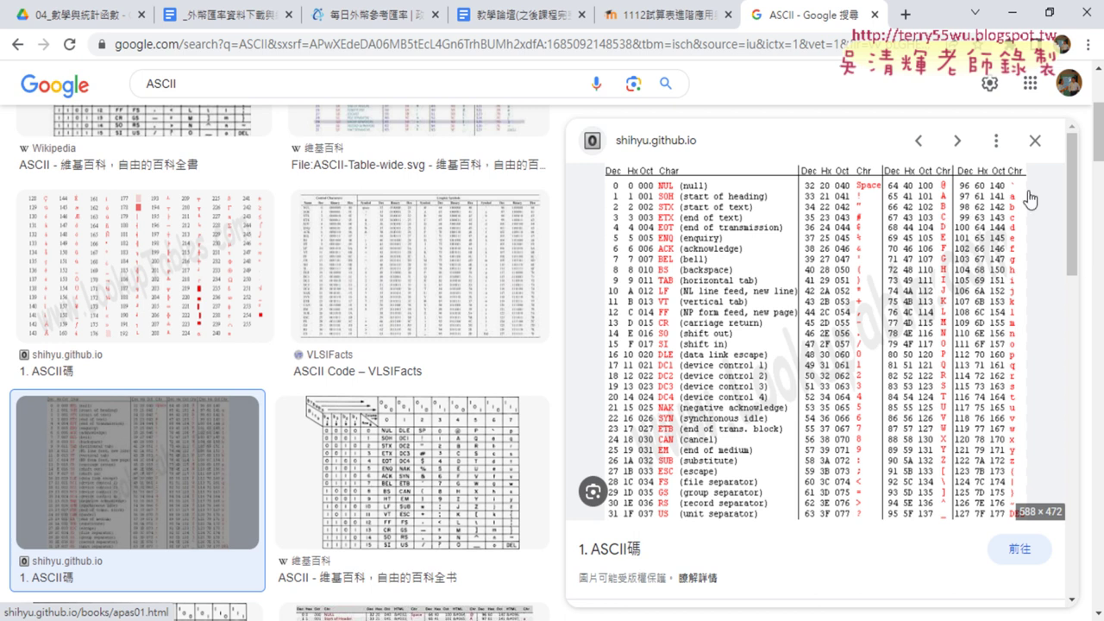
# Open and enlarge the Immediate window, then evaluate ? vba.Asc(66)
pyautogui.click(1006, 15)
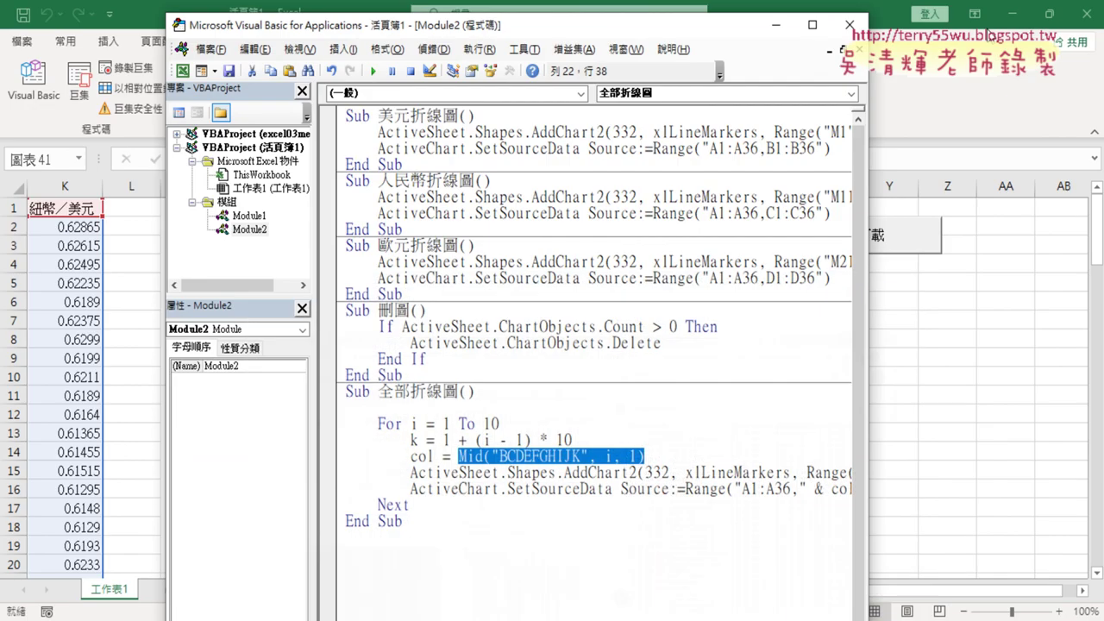
pyautogui.click(444, 540)
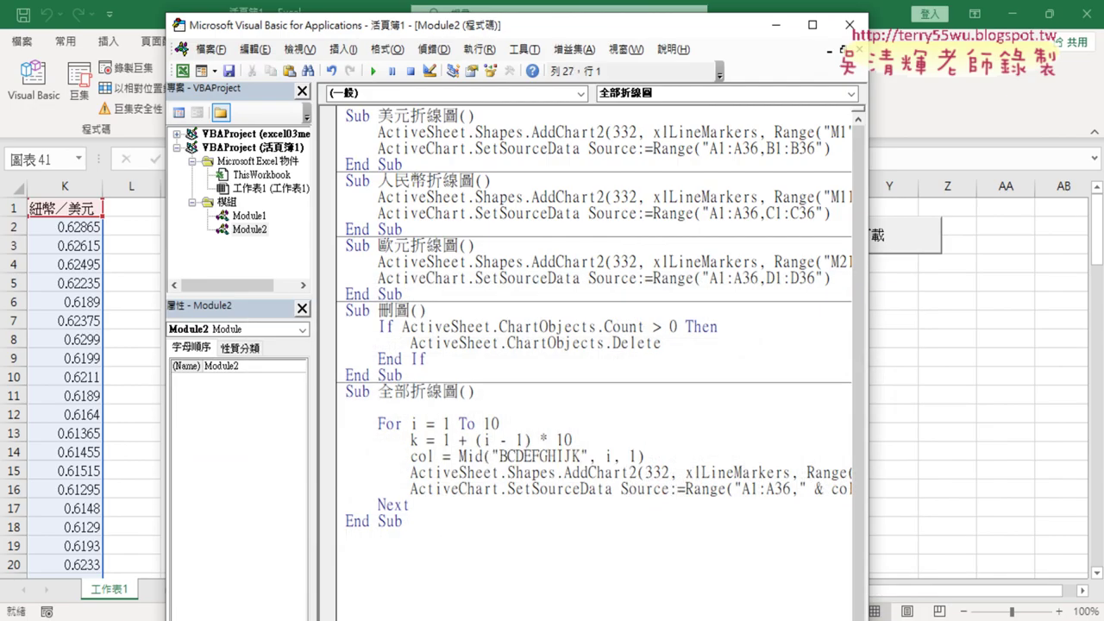
pyautogui.hotkey('ctrl', 'g')
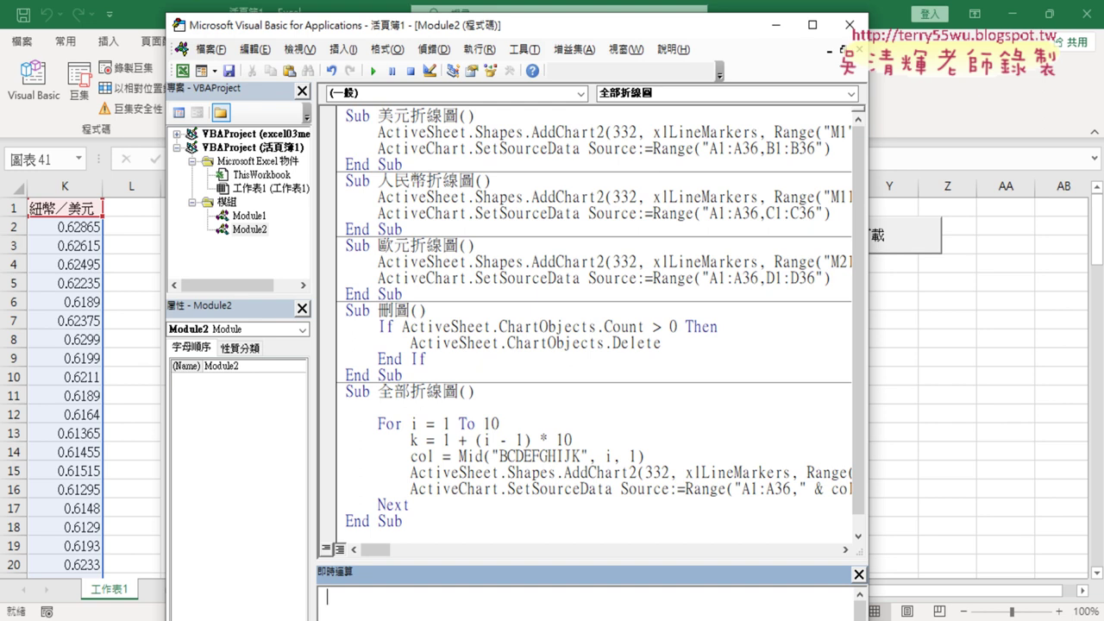
pyautogui.moveTo(593, 564); pyautogui.dragTo(565, 302)
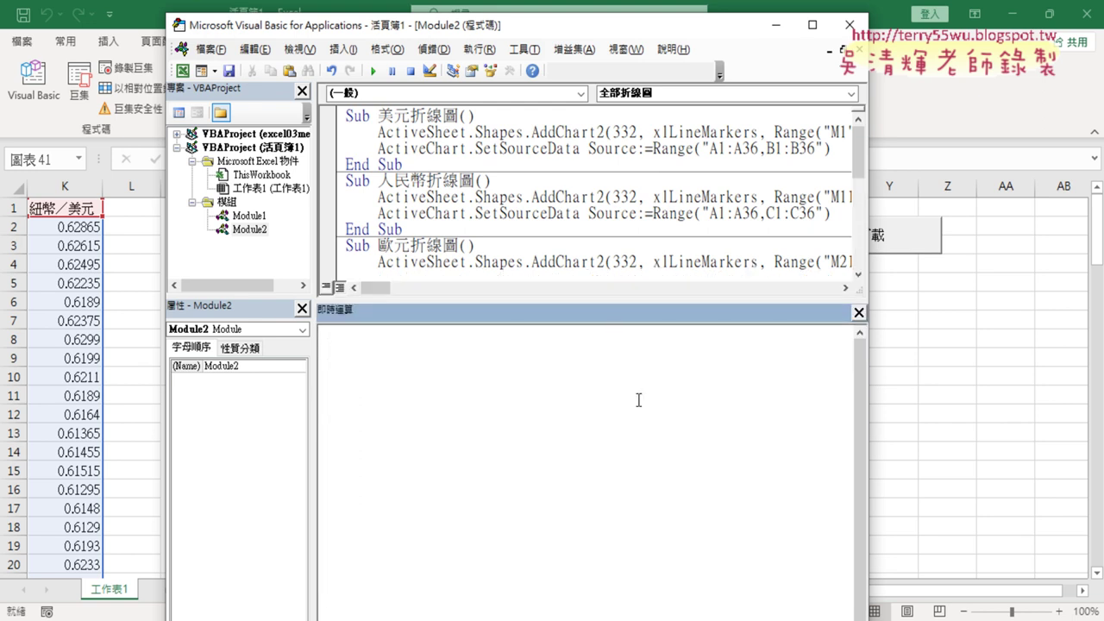
pyautogui.write('? ')
pyautogui.write('vba')
pyautogui.write('.')
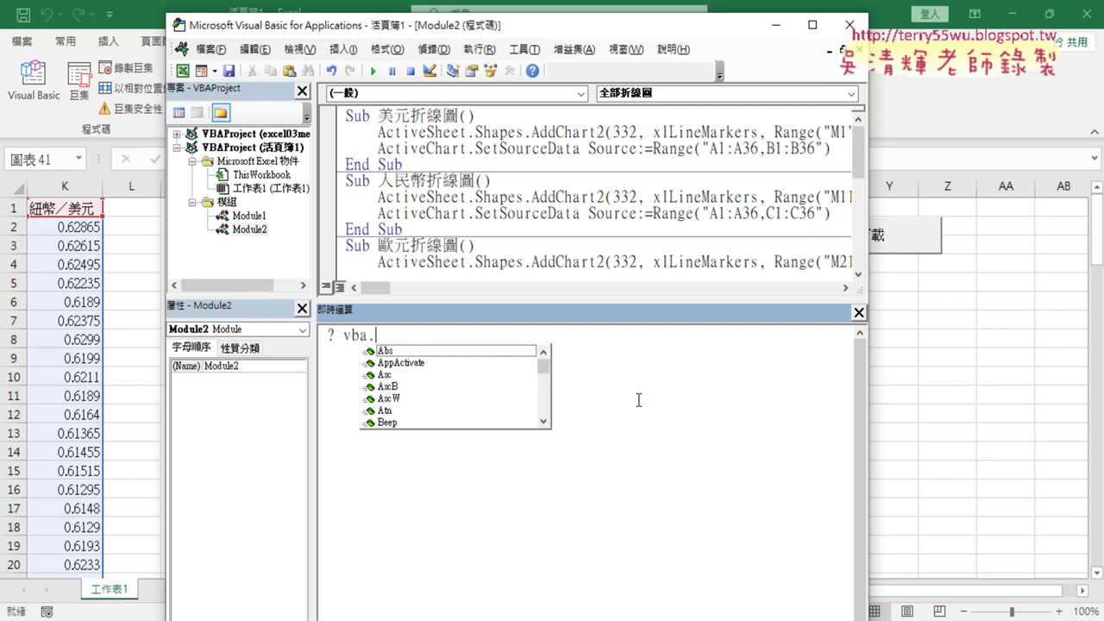
pyautogui.press('Down')
pyautogui.press('Down')
pyautogui.press('Tab')
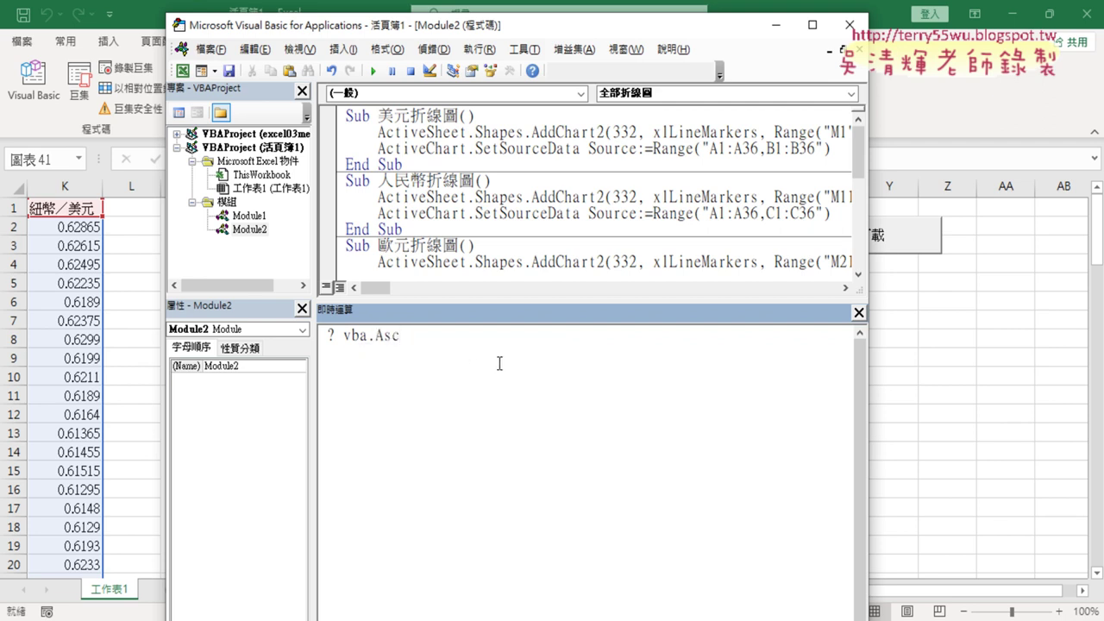
pyautogui.write('(6')
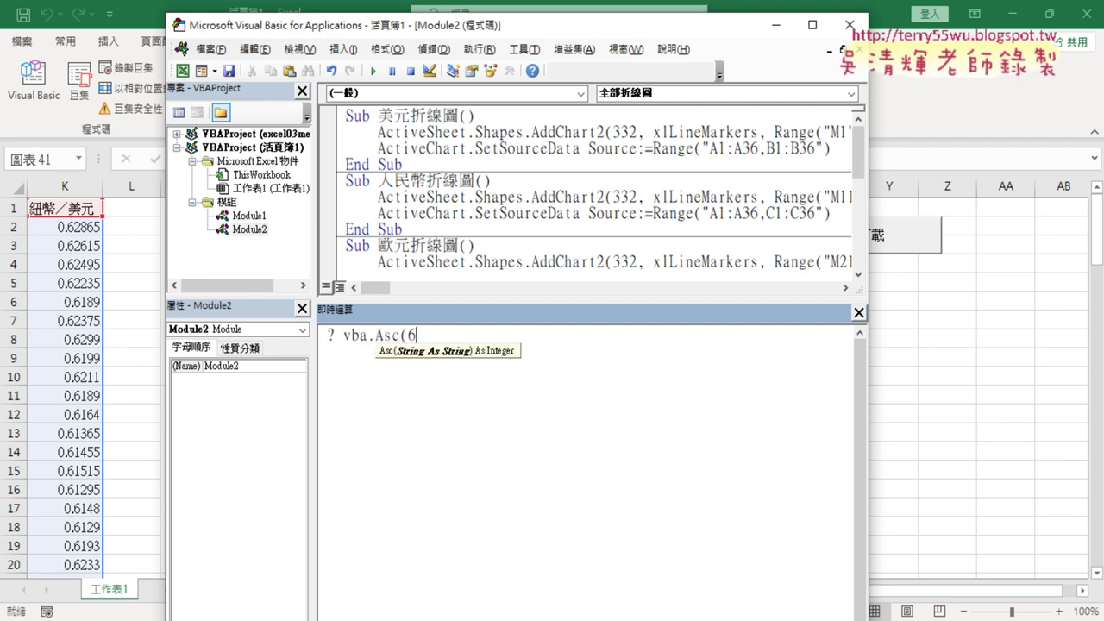
pyautogui.write('6)')
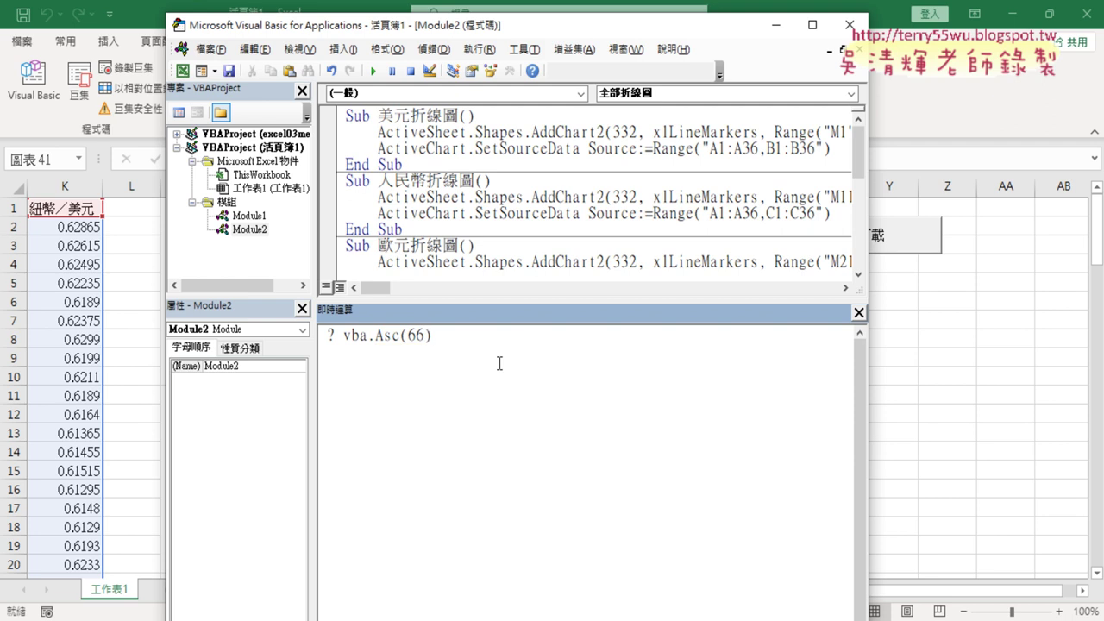
pyautogui.press('Return')
# Rewrite the query as ? vba.Chr(66) and evaluate it, returning B
pyautogui.moveTo(432, 335); pyautogui.dragTo(368, 336)
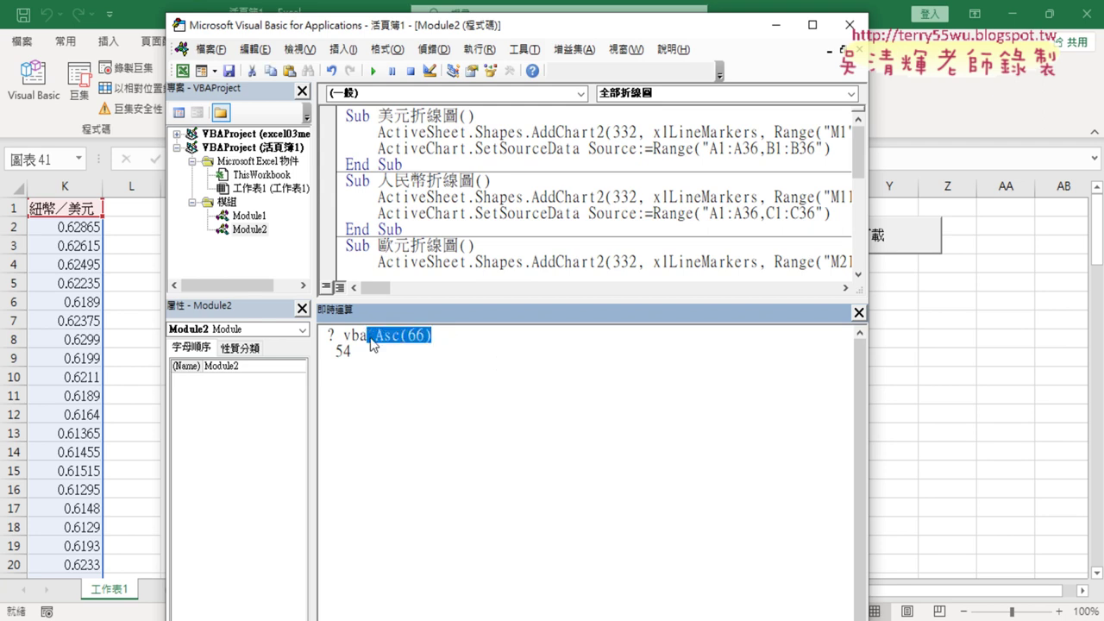
pyautogui.write('.')
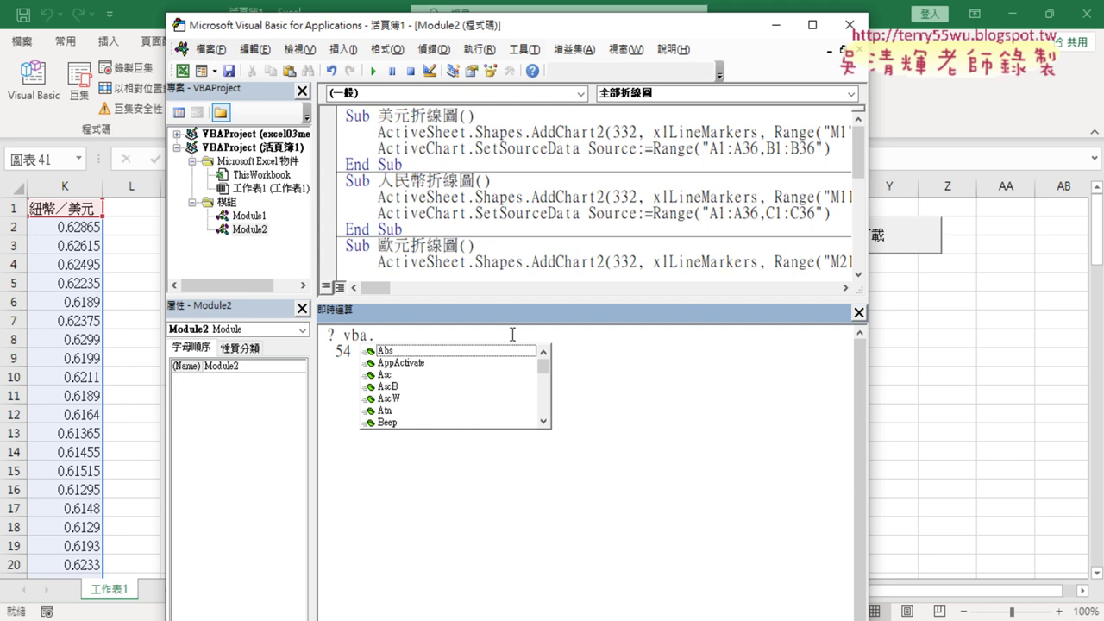
pyautogui.write('.')
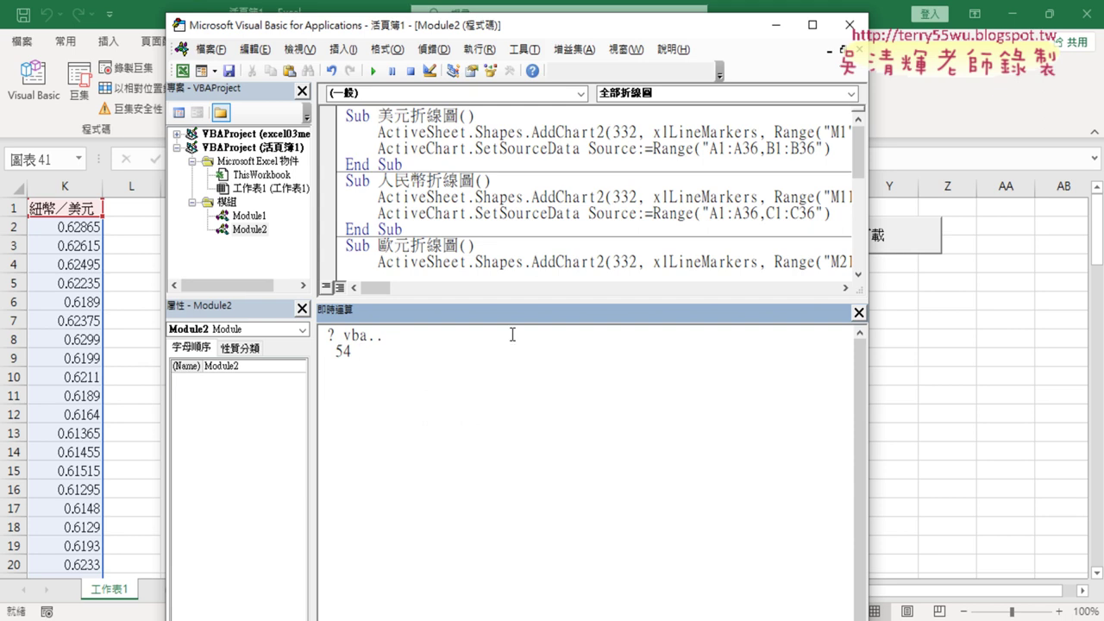
pyautogui.click(512, 334)
pyautogui.press('BackSpace')
pyautogui.press('BackSpace')
pyautogui.write('.')
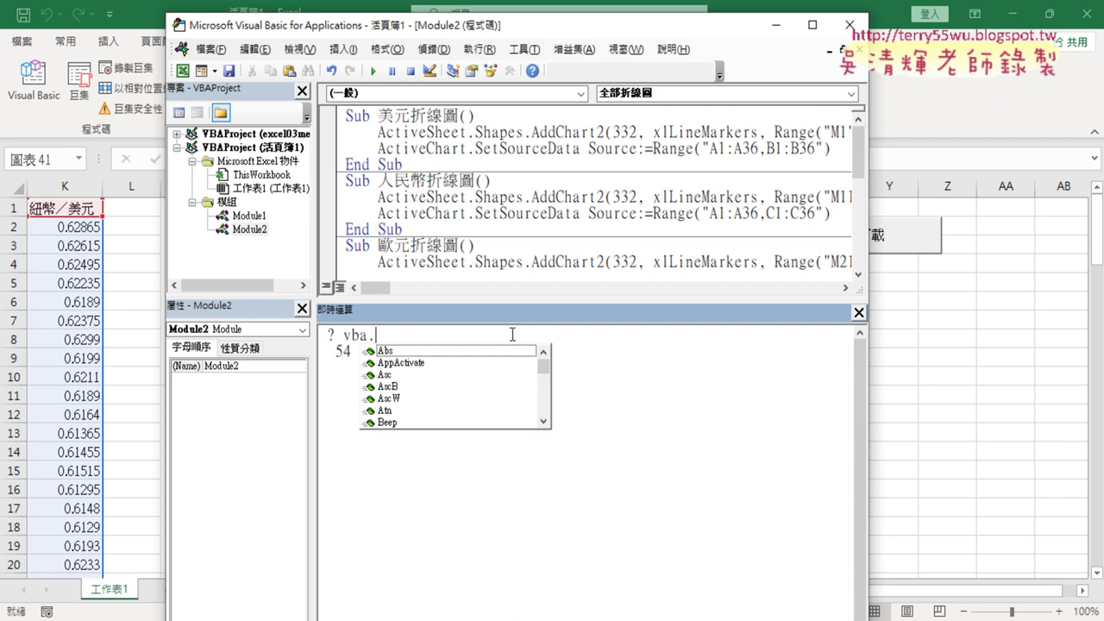
pyautogui.press('BackSpace')
pyautogui.press('BackSpace')
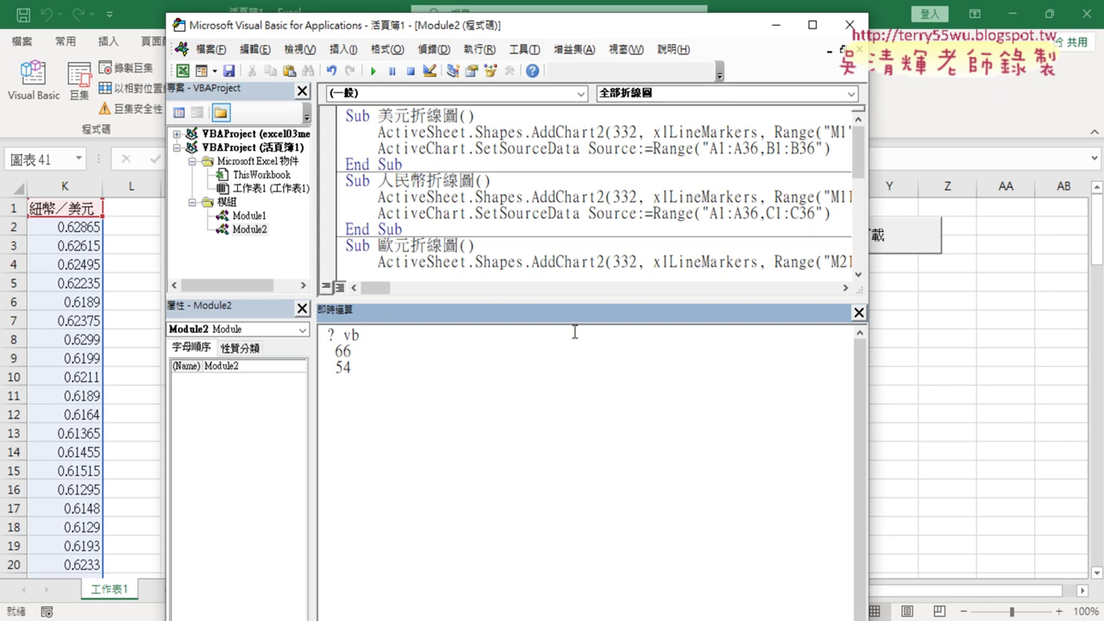
pyautogui.write('a')
pyautogui.write('.c')
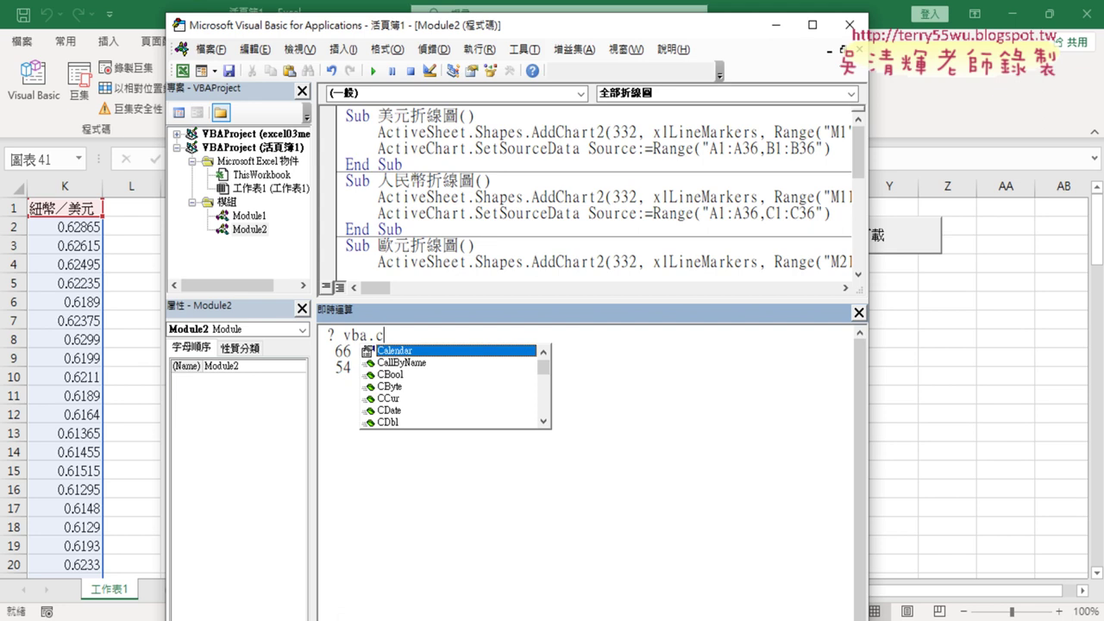
pyautogui.write('h')
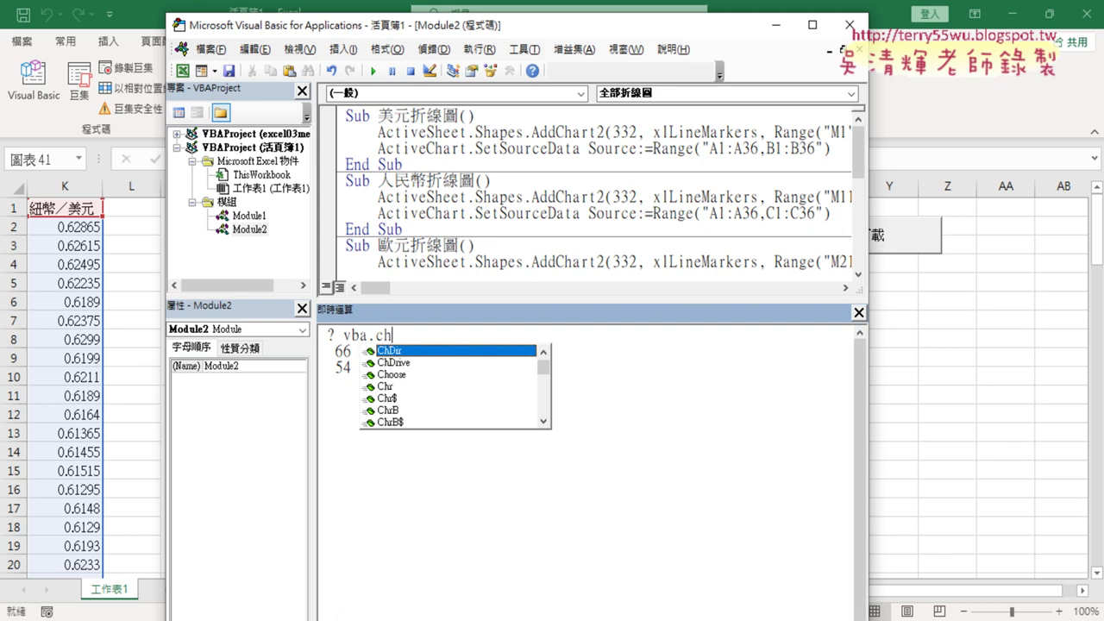
pyautogui.press('Down')
pyautogui.press('Down')
pyautogui.press('Down')
pyautogui.press('Down')
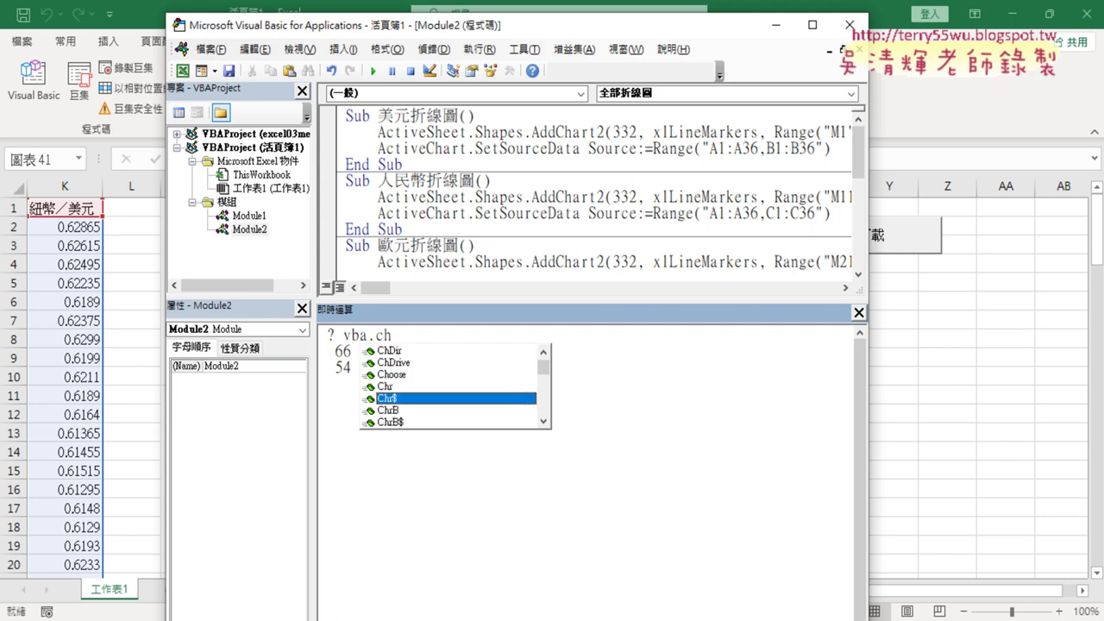
pyautogui.press('Up')
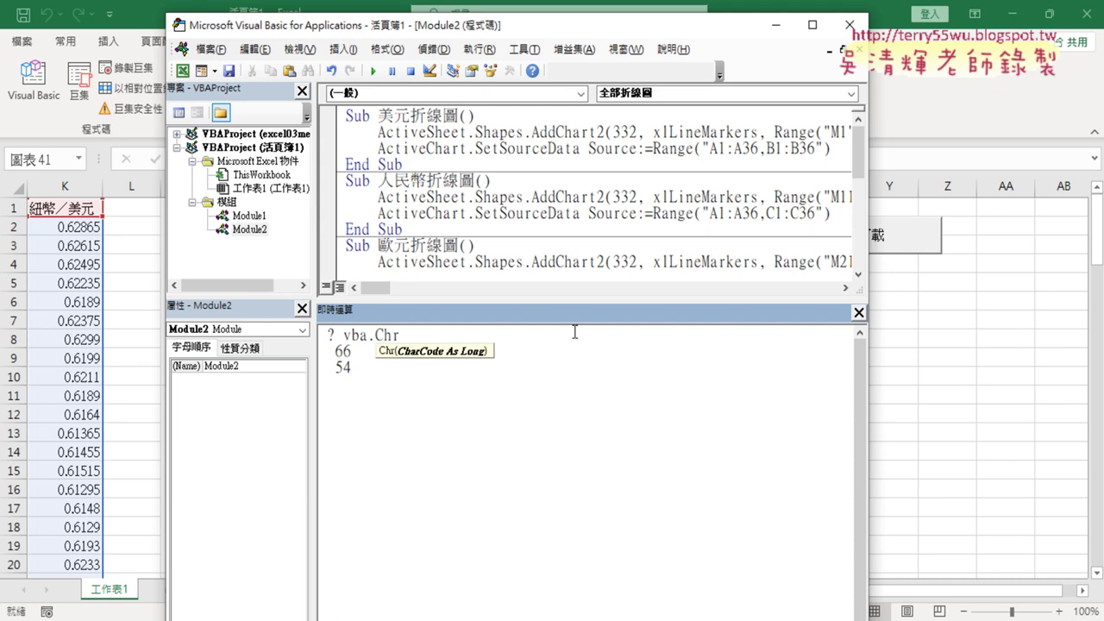
pyautogui.press('BackSpace')
pyautogui.write('(')
pyautogui.write('66)')
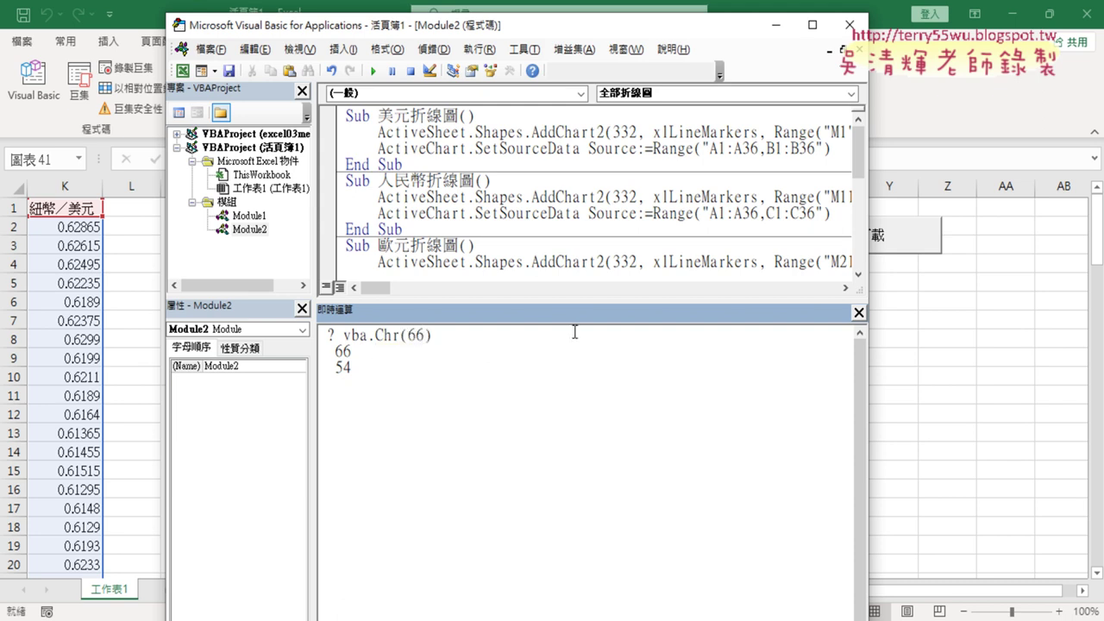
pyautogui.press('Return')
# Evaluate vba.Chr(67) and vba.Chr(68), returning C and D
pyautogui.moveTo(418, 336); pyautogui.dragTo(427, 336)
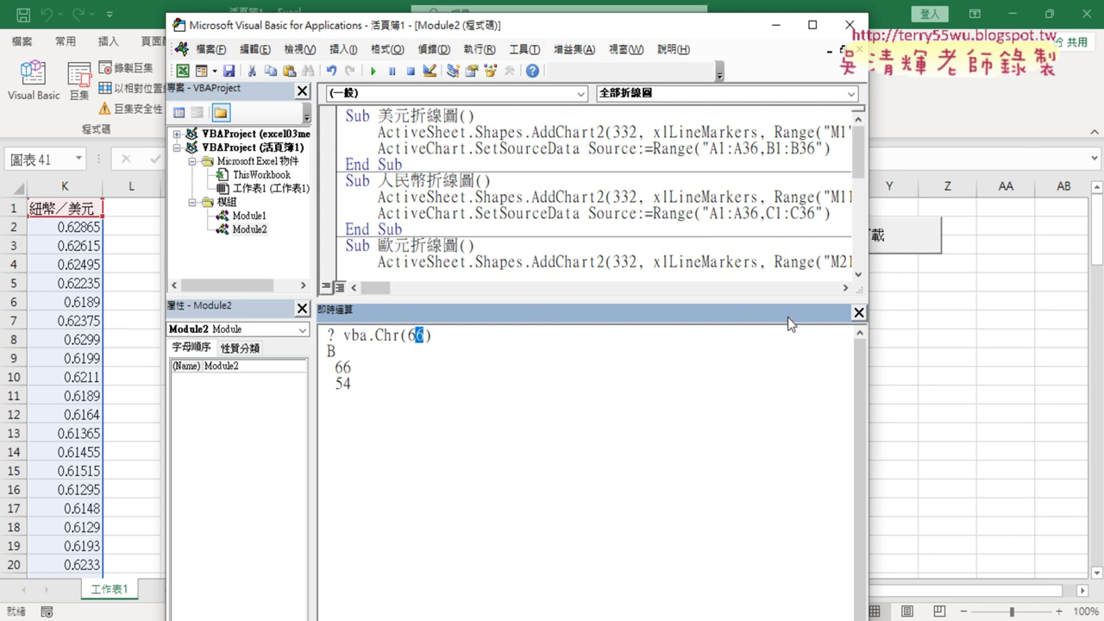
pyautogui.write('7')
pyautogui.press('Return')
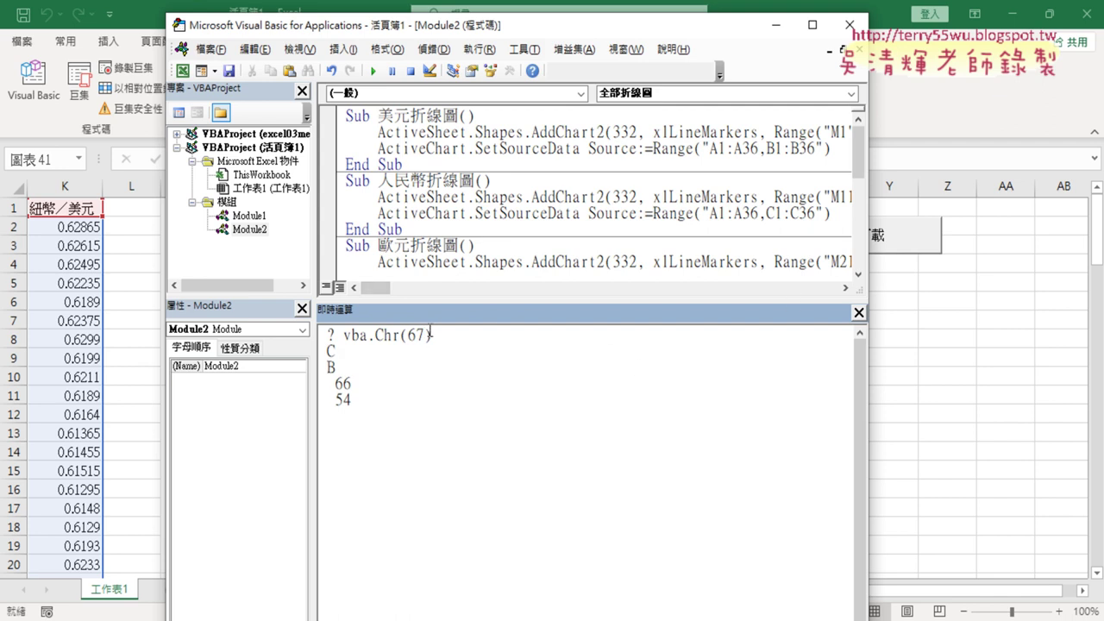
pyautogui.moveTo(426, 336); pyautogui.dragTo(418, 336)
pyautogui.write('8')
pyautogui.press('Return')
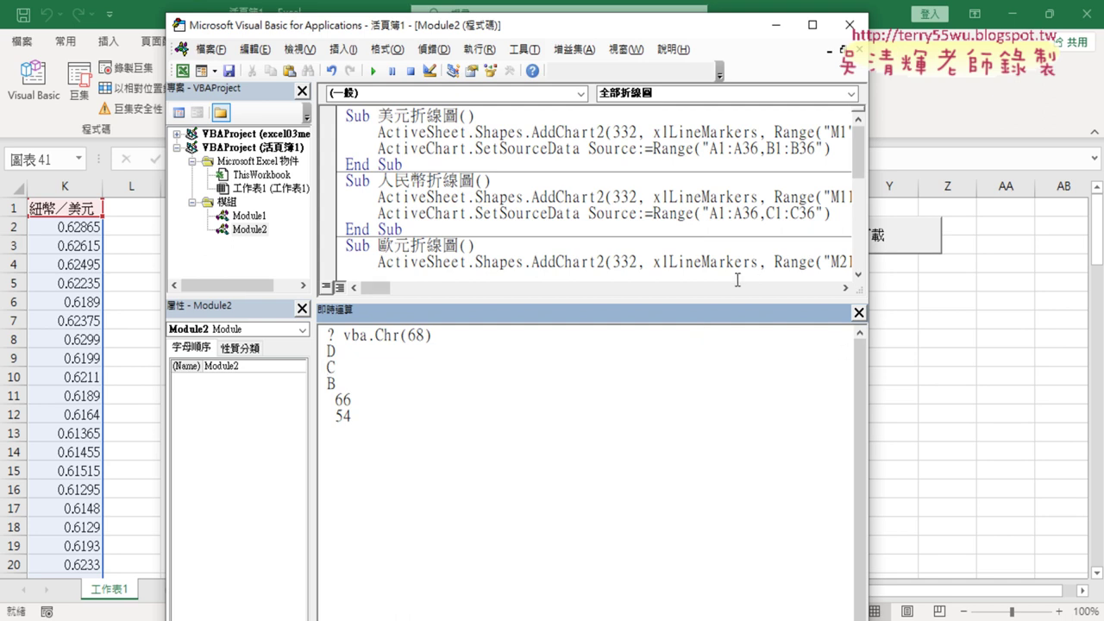
# Comment out the col = Mid(...) line and add col = VBA.Chr(65 + i) below it
pyautogui.moveTo(648, 304); pyautogui.dragTo(643, 509)
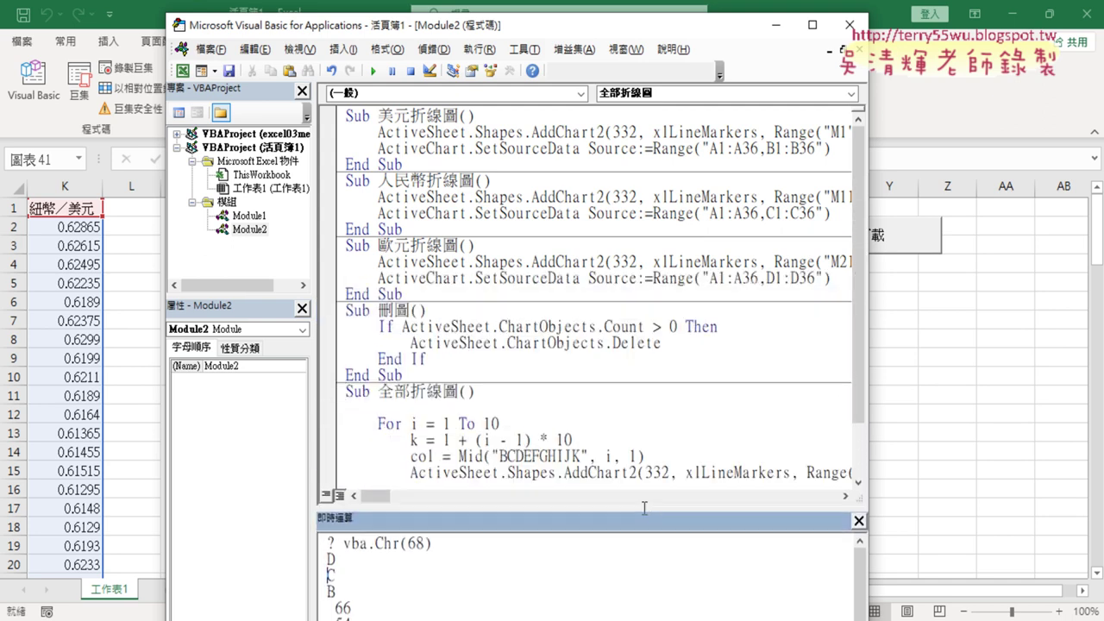
pyautogui.scroll(-2, 586, 345)
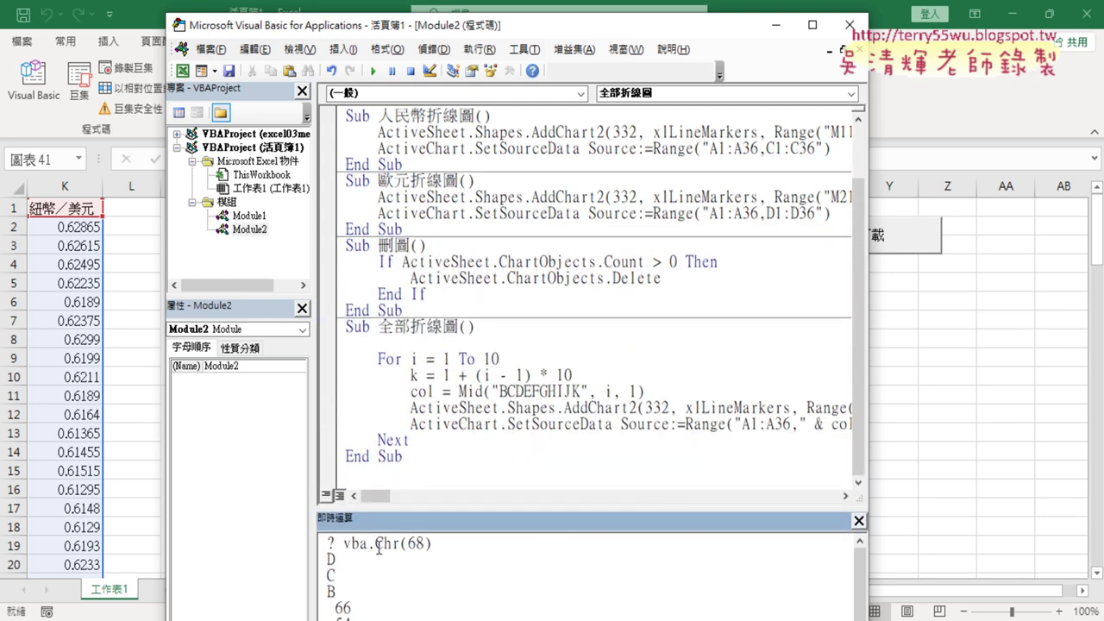
pyautogui.moveTo(375, 544); pyautogui.dragTo(434, 544)
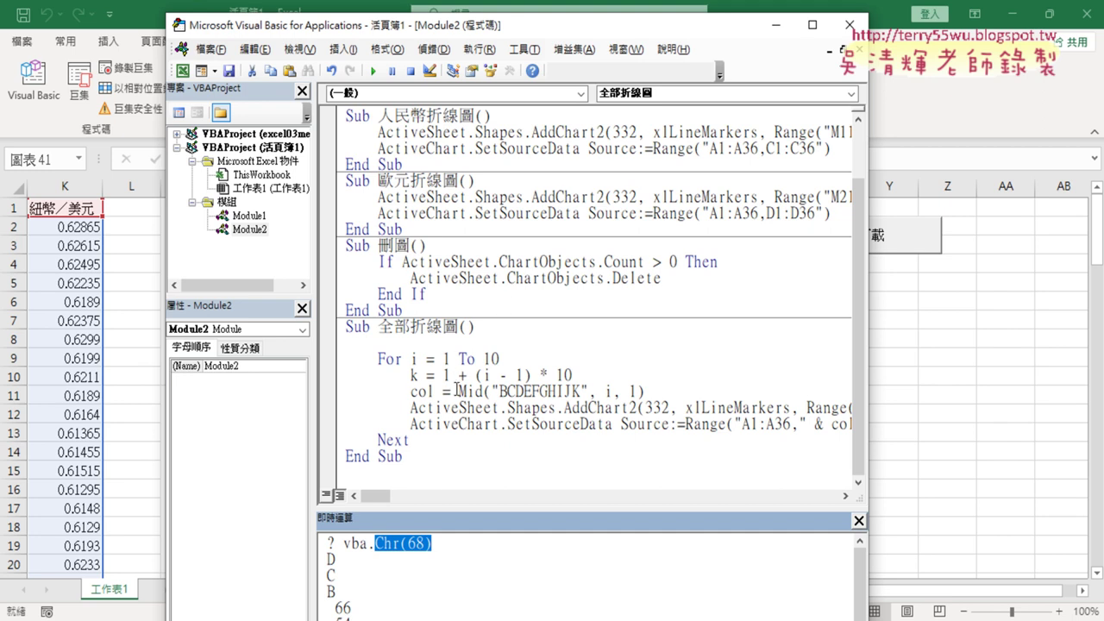
pyautogui.click(413, 390)
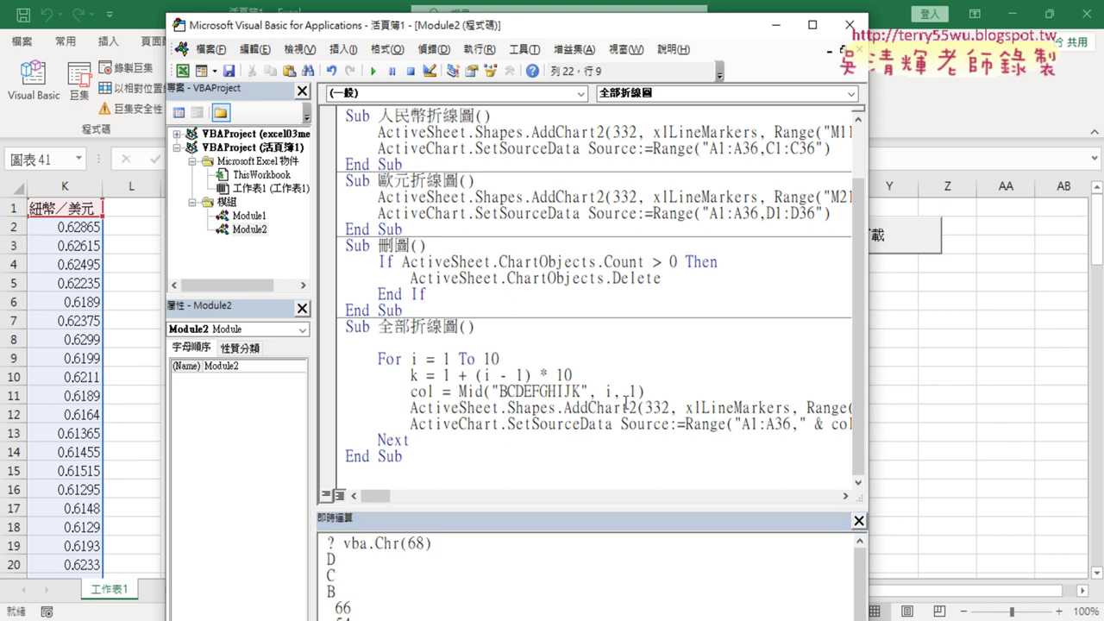
pyautogui.write("'")
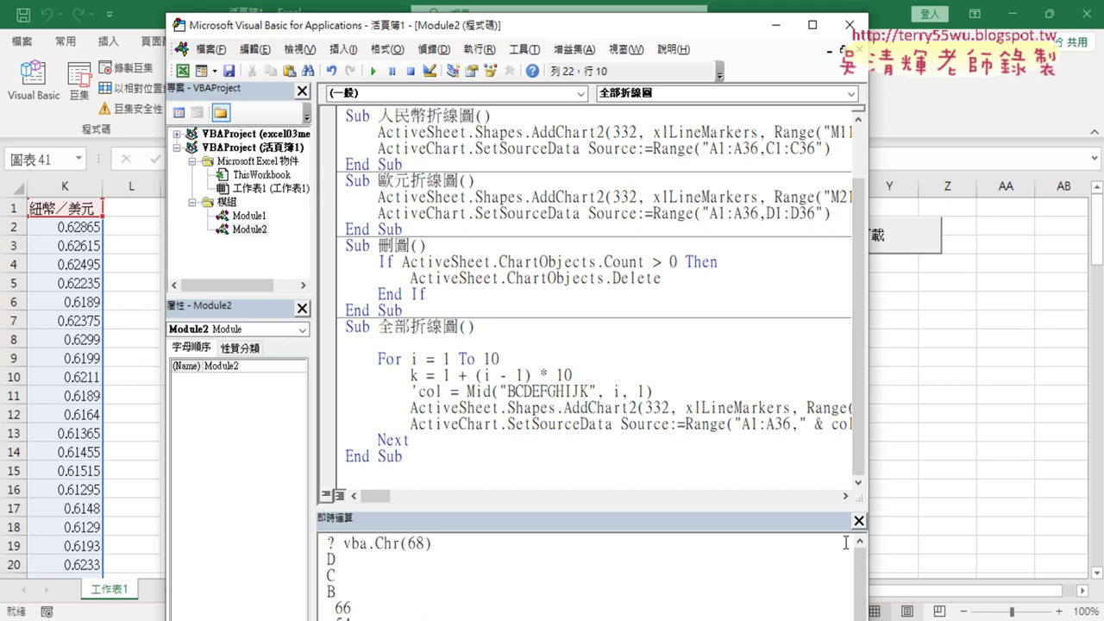
pyautogui.click(671, 391)
pyautogui.press('Return')
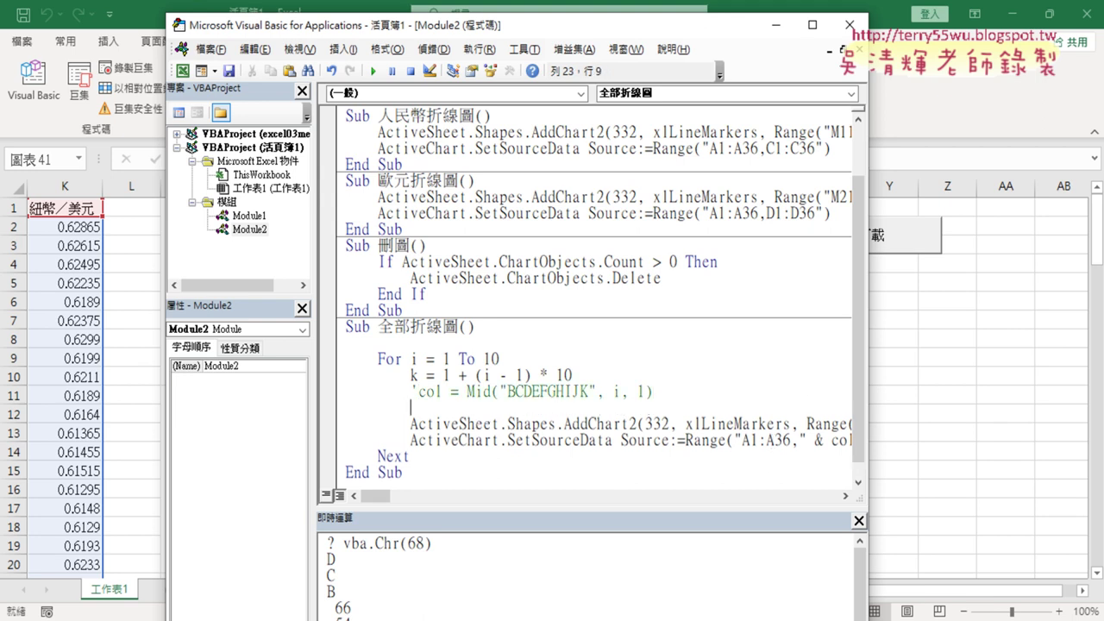
pyautogui.write('col')
pyautogui.write('=')
pyautogui.write('vba')
pyautogui.write('.ch')
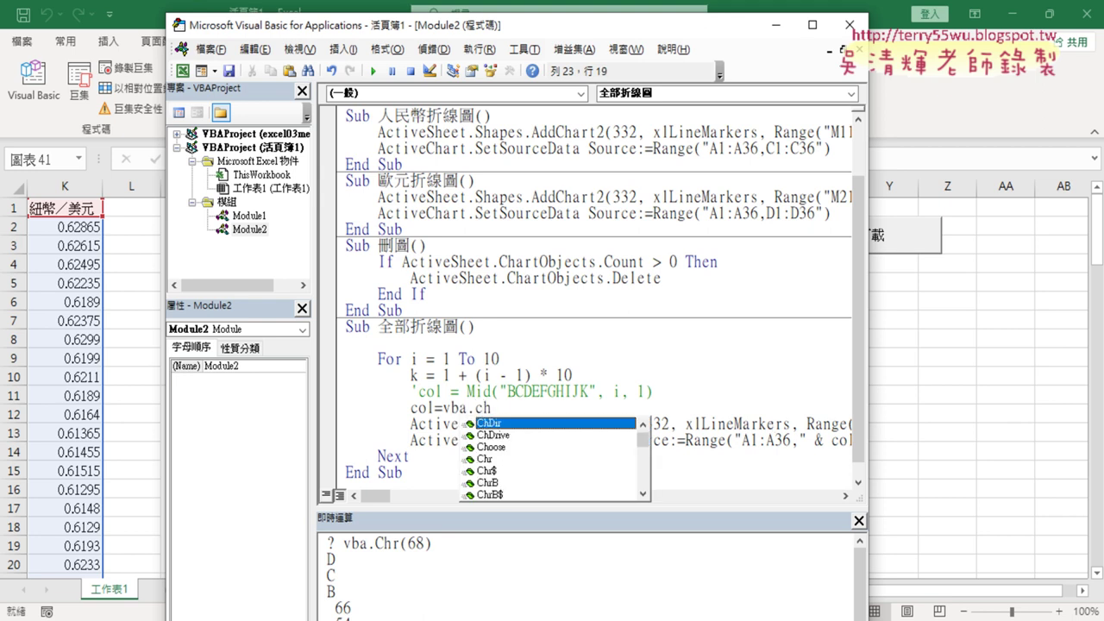
pyautogui.write('r(')
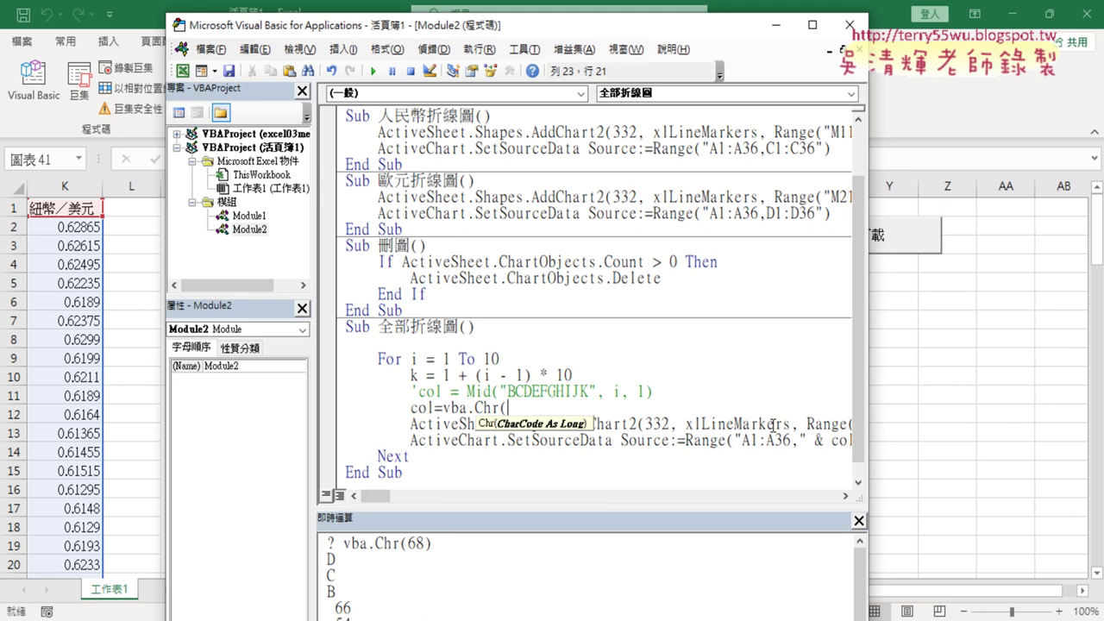
pyautogui.write('65')
pyautogui.write('+i')
pyautogui.write(')')
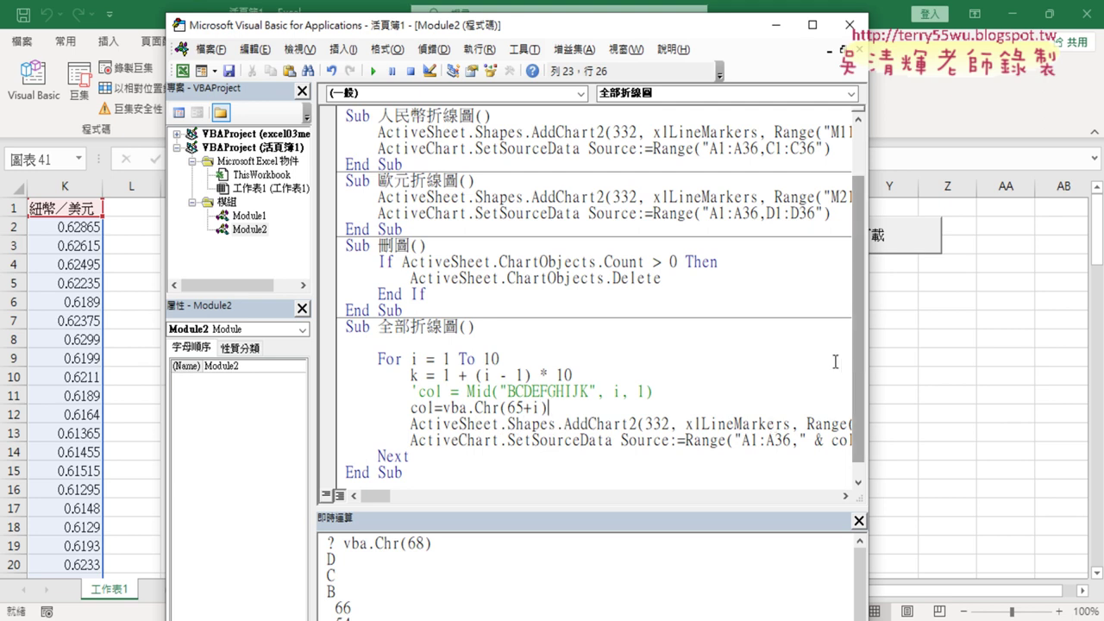
# Highlight the VBA.Chr(65 + i) expression and new col line, then move the editor aside
pyautogui.moveTo(576, 407); pyautogui.dragTo(546, 407)
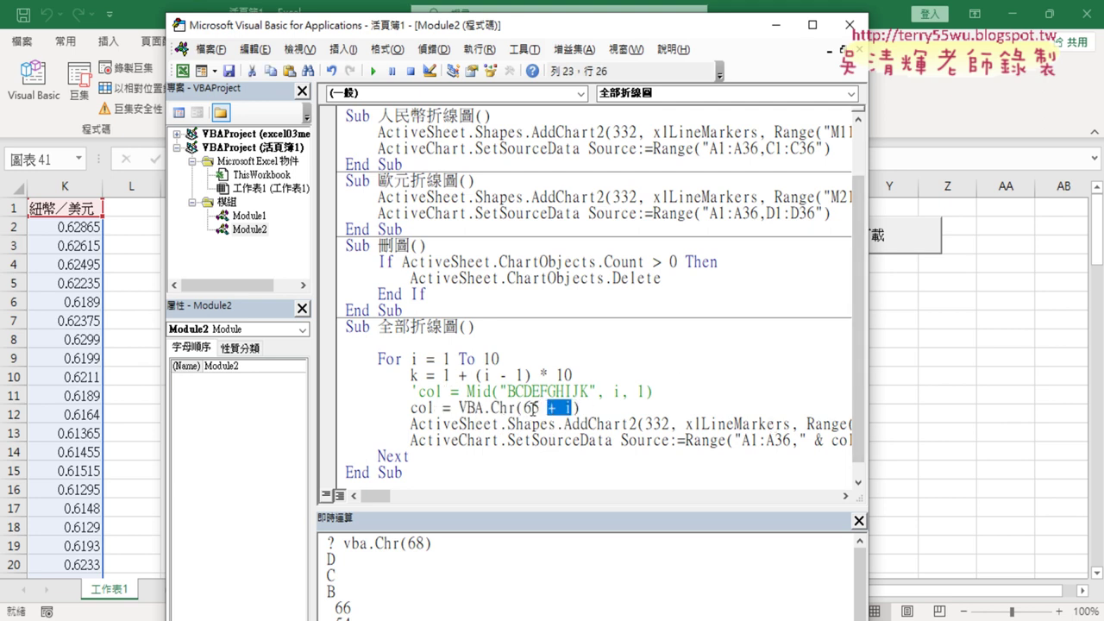
pyautogui.moveTo(580, 407); pyautogui.dragTo(458, 408)
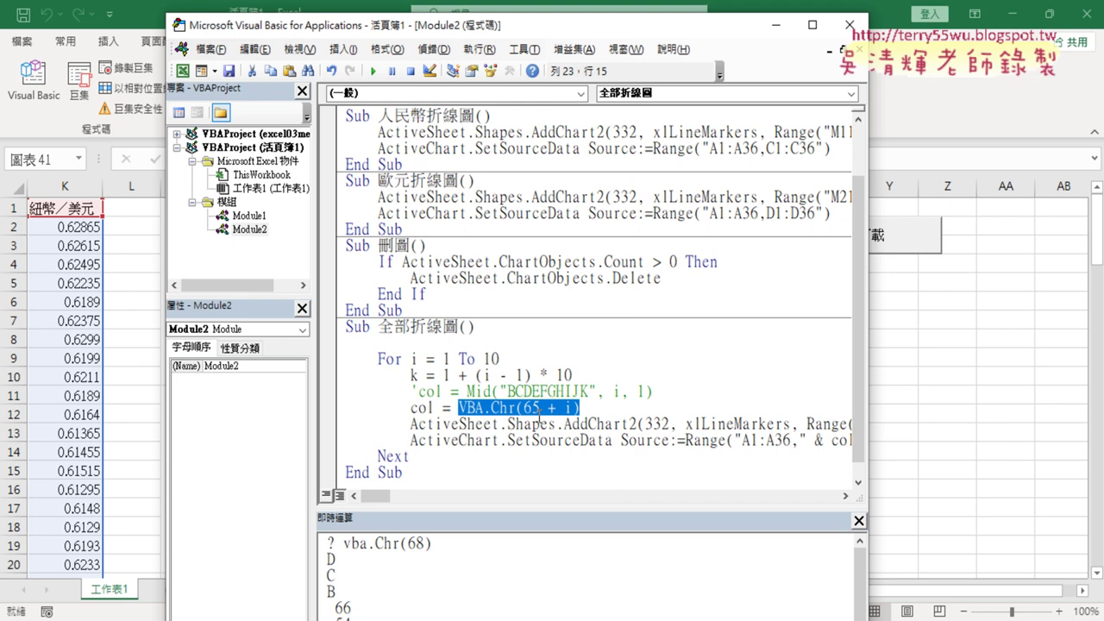
pyautogui.click(606, 423)
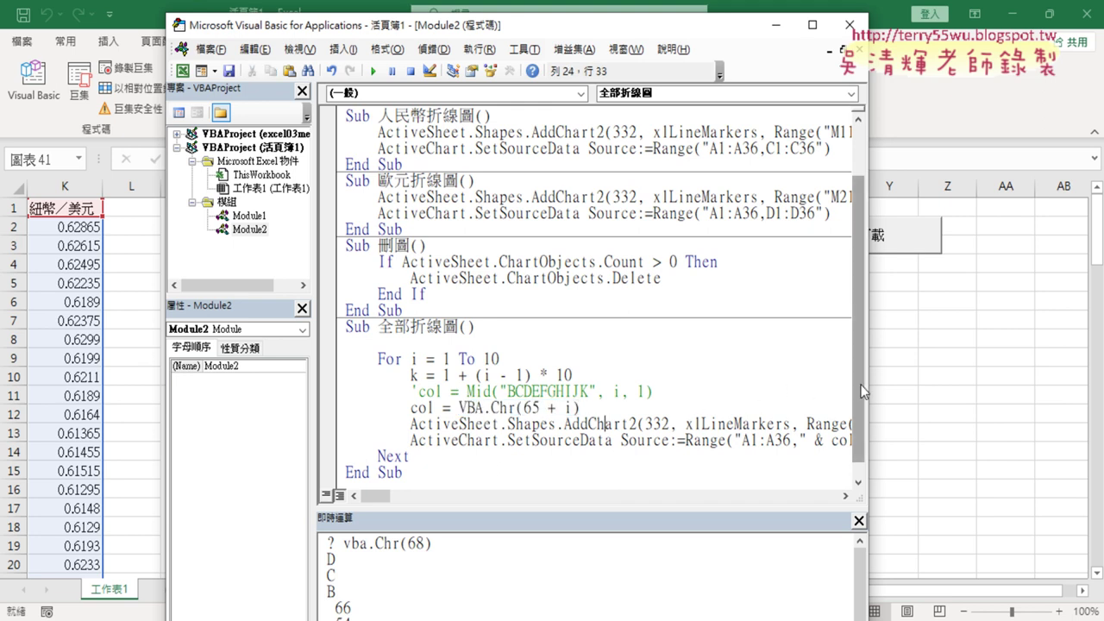
pyautogui.scroll(-1, 860, 385)
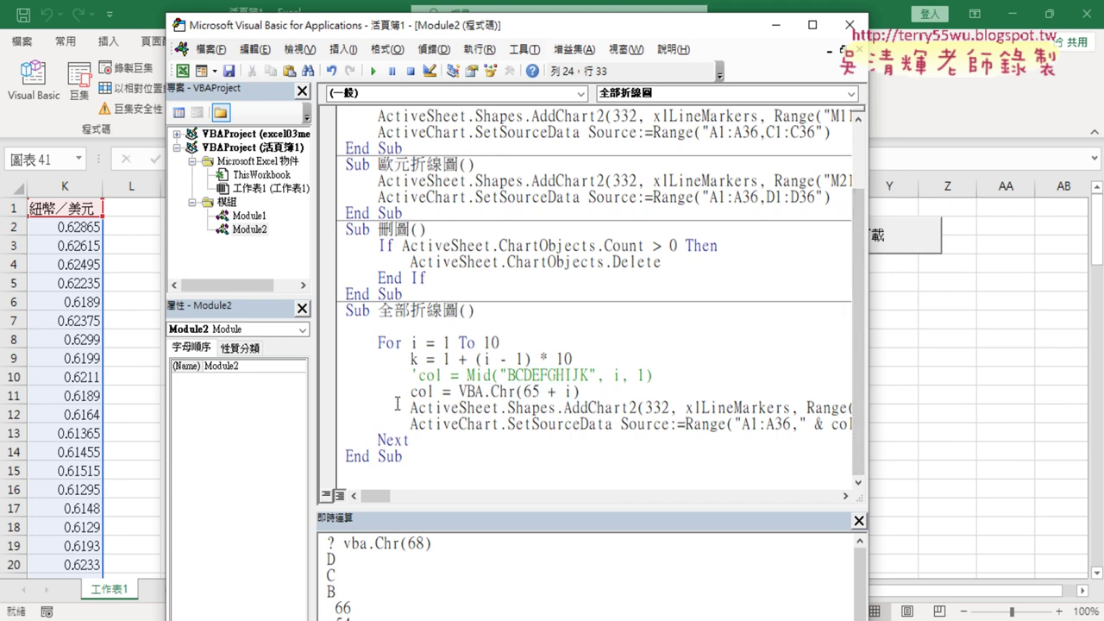
pyautogui.moveTo(591, 393); pyautogui.dragTo(410, 394)
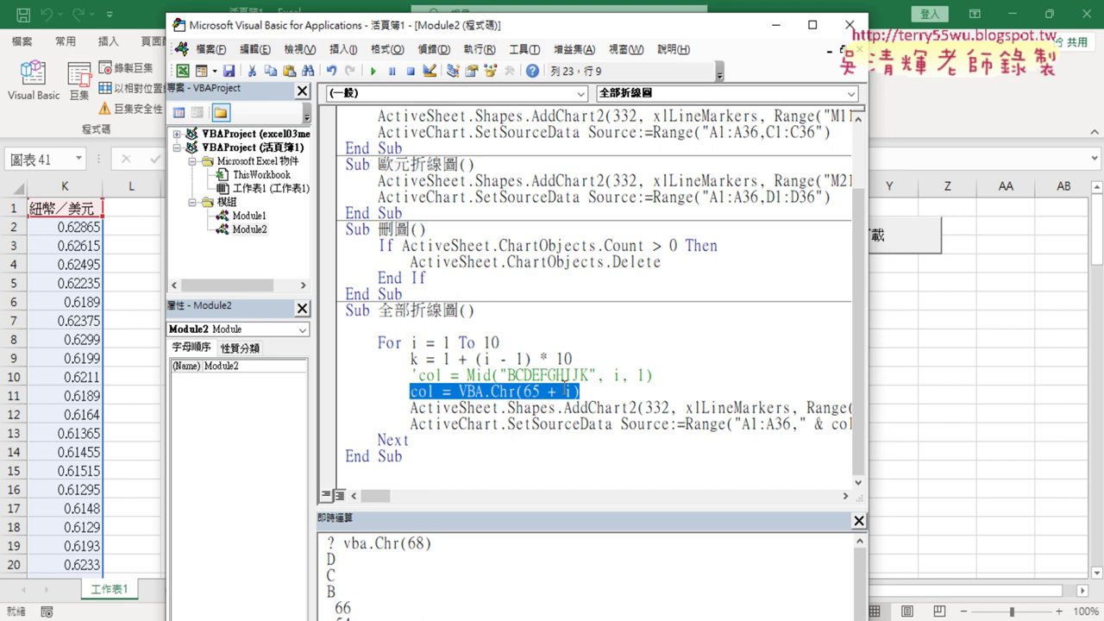
pyautogui.moveTo(597, 29)
pyautogui.mouseDown()
pyautogui.moveTo(363, 23)
pyautogui.moveTo(276, 36)
pyautogui.mouseUp()
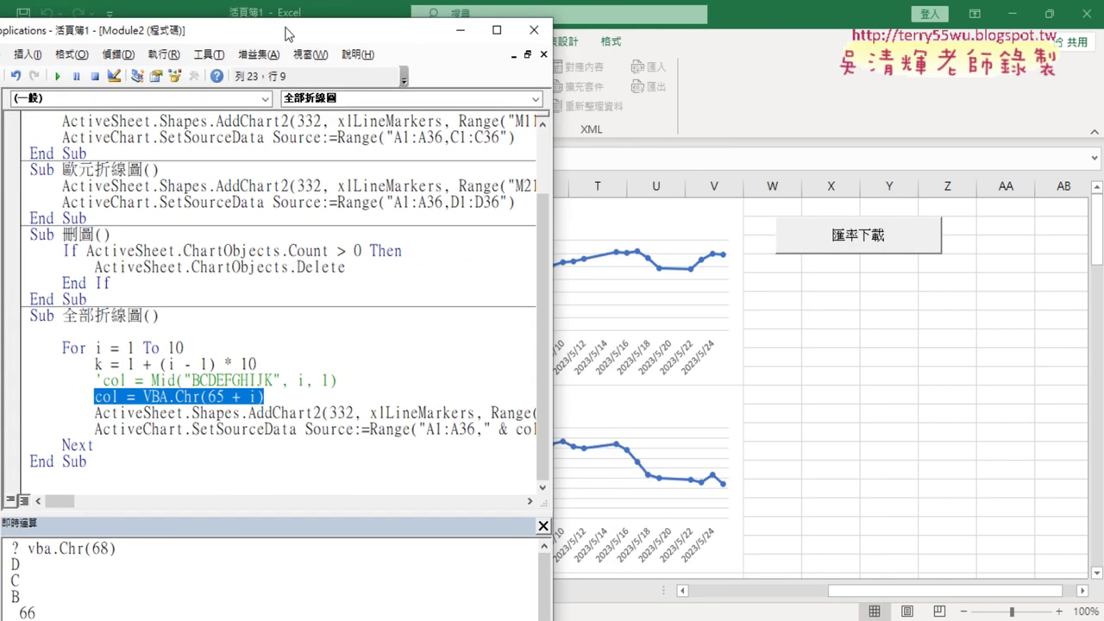
# Run 刪圖, then run 全部折線圖 with a breakpoint on the col line, stepping through one pass
pyautogui.click(179, 251)
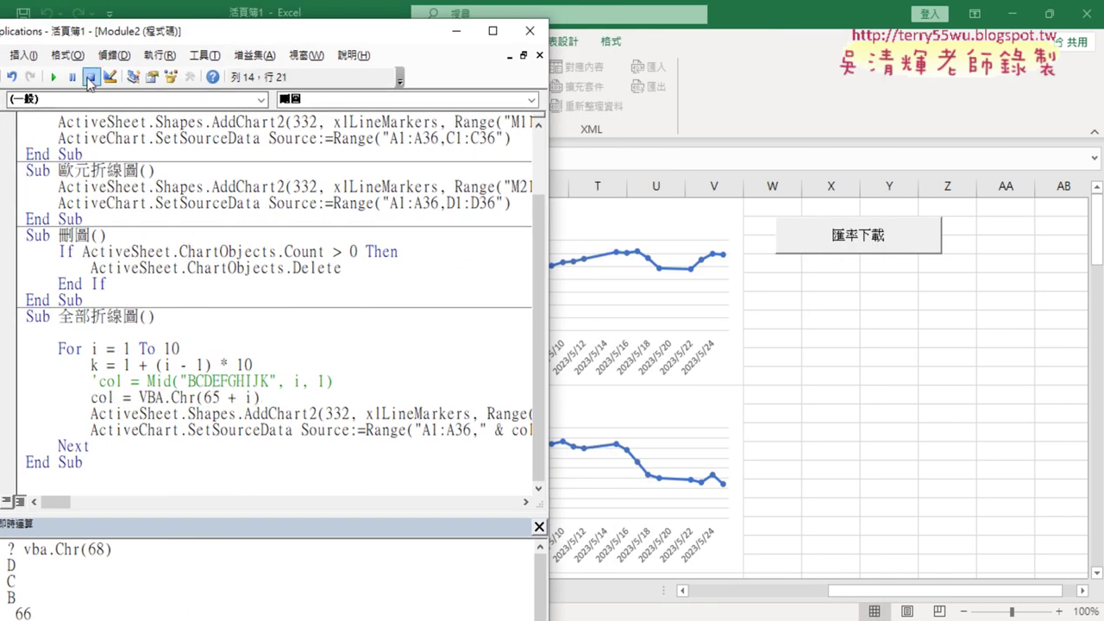
pyautogui.click(53, 77)
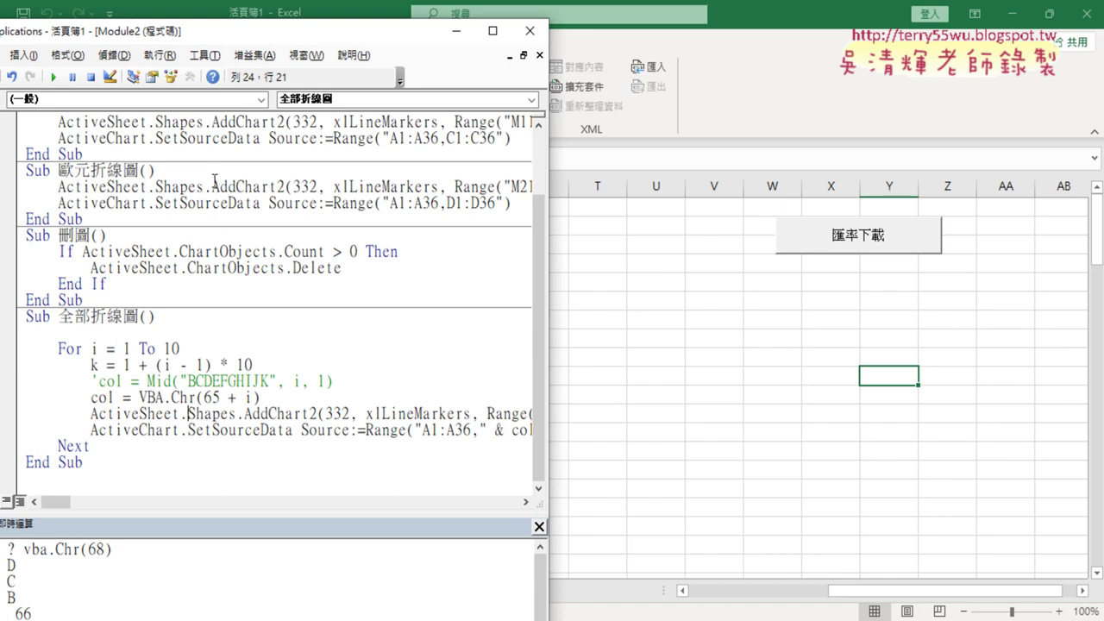
pyautogui.click(192, 405)
pyautogui.click(14, 398)
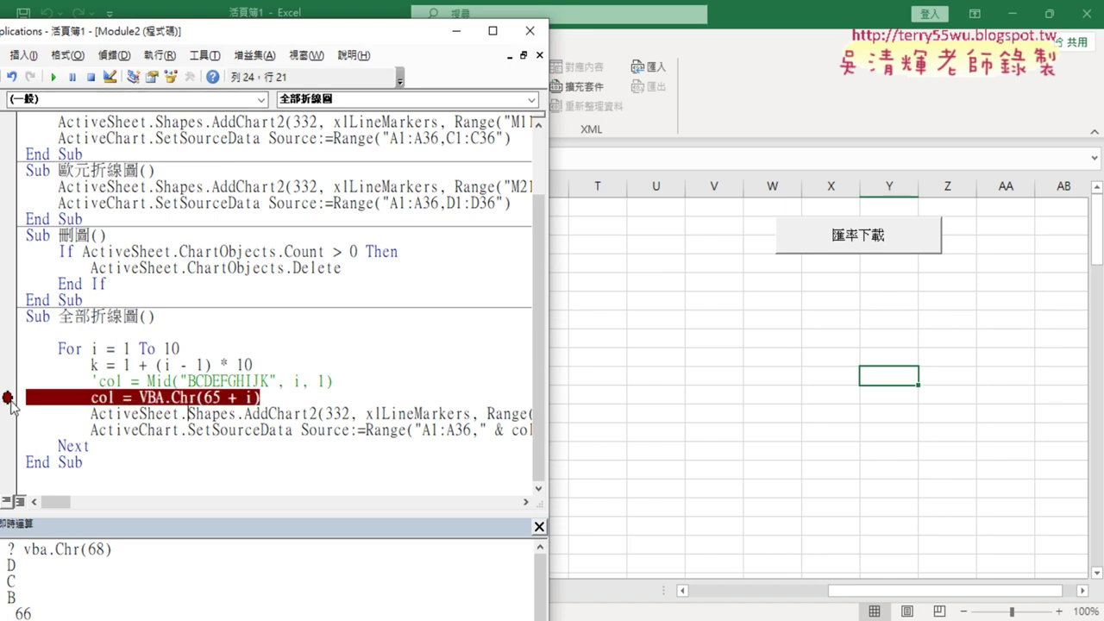
pyautogui.click(53, 77)
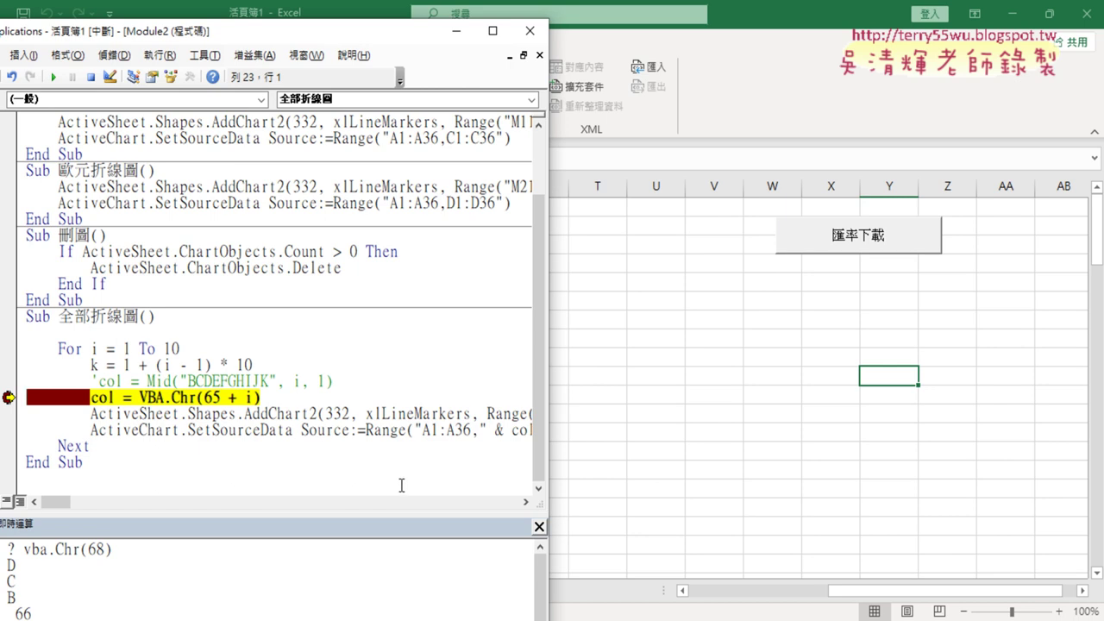
pyautogui.press('F8')
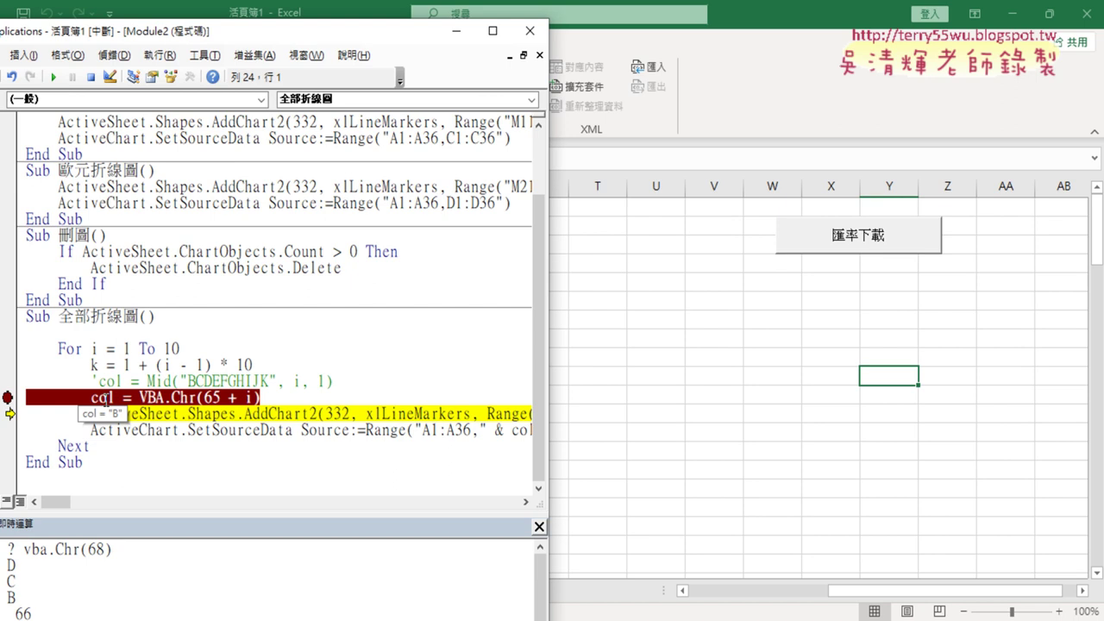
pyautogui.click(54, 77)
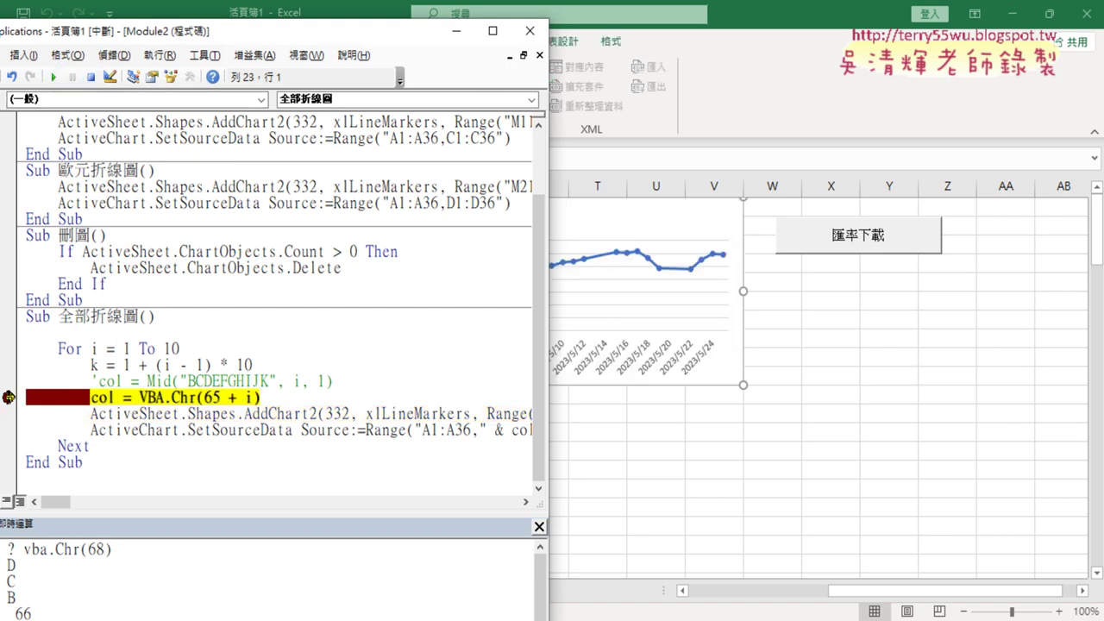
# Remove the breakpoint, let 全部折線圖 finish, and scroll through the stacked currency charts
pyautogui.click(11, 397)
pyautogui.click(53, 77)
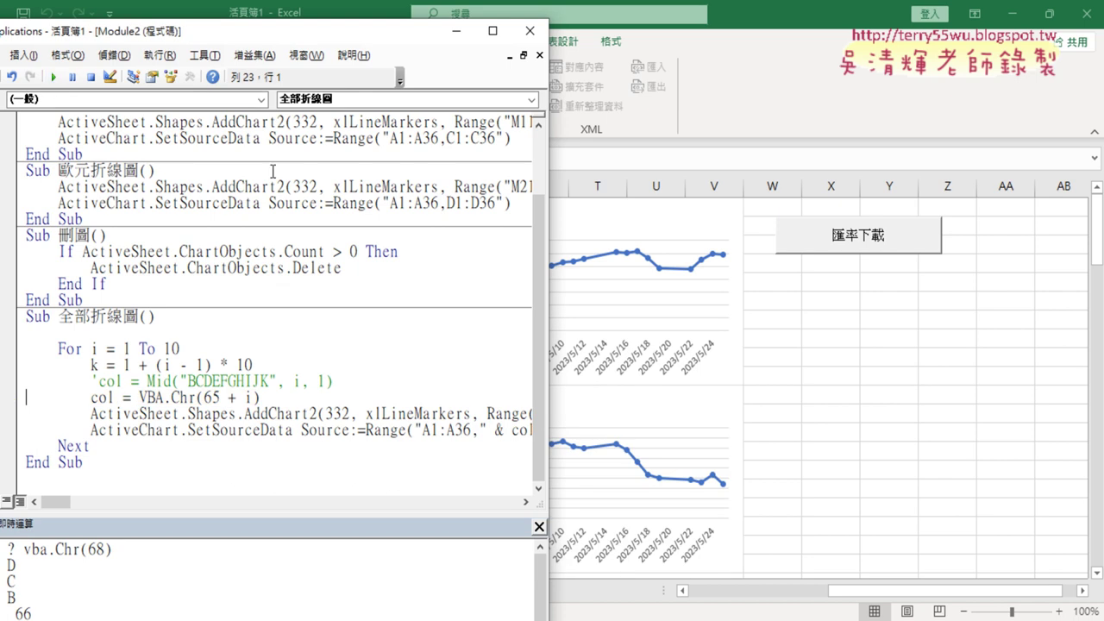
pyautogui.click(888, 374)
pyautogui.scroll(-4, 889, 373)
pyautogui.scroll(-3, 889, 374)
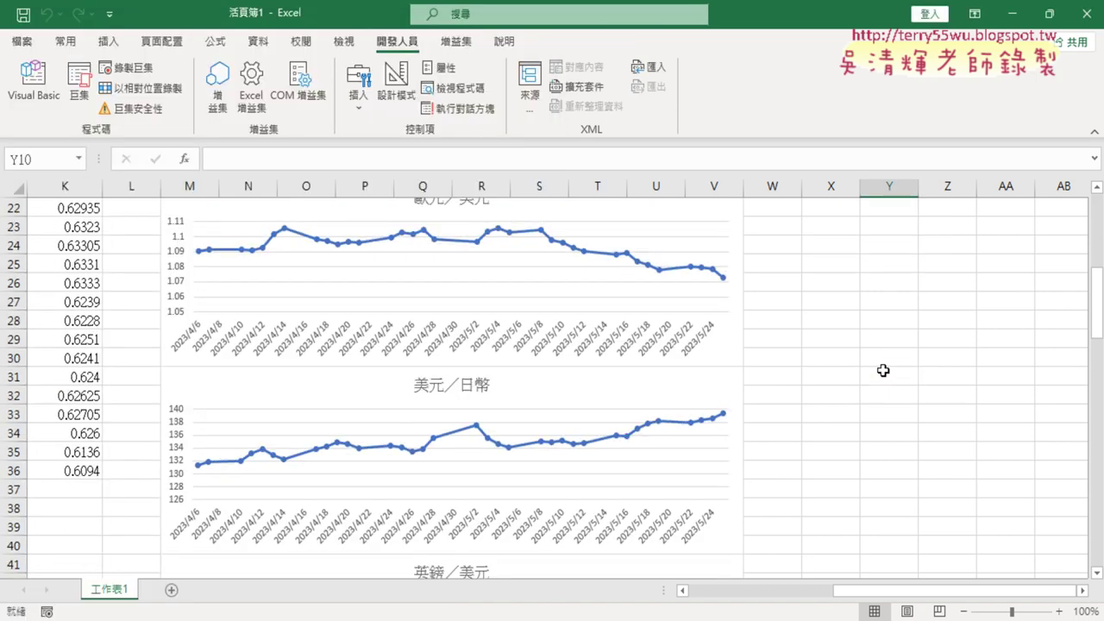
pyautogui.scroll(-5, 886, 371)
pyautogui.scroll(-3, 885, 372)
pyautogui.scroll(4, 885, 372)
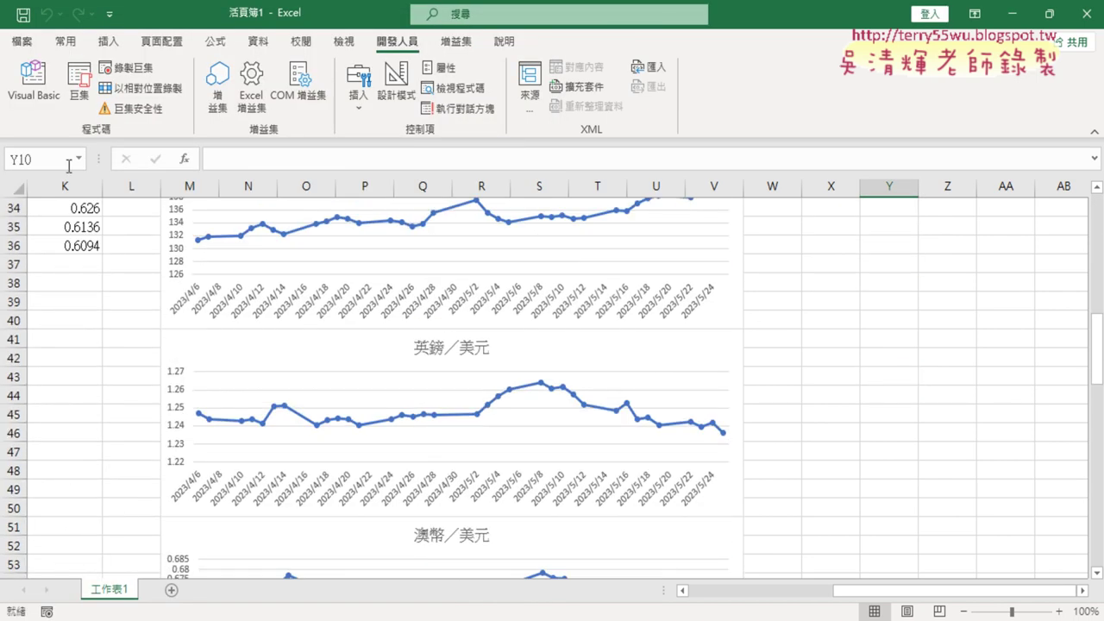
# Reopen the VBA editor, close the Immediate window, and maximize the code view
pyautogui.click(33, 82)
pyautogui.moveTo(548, 282); pyautogui.dragTo(953, 281)
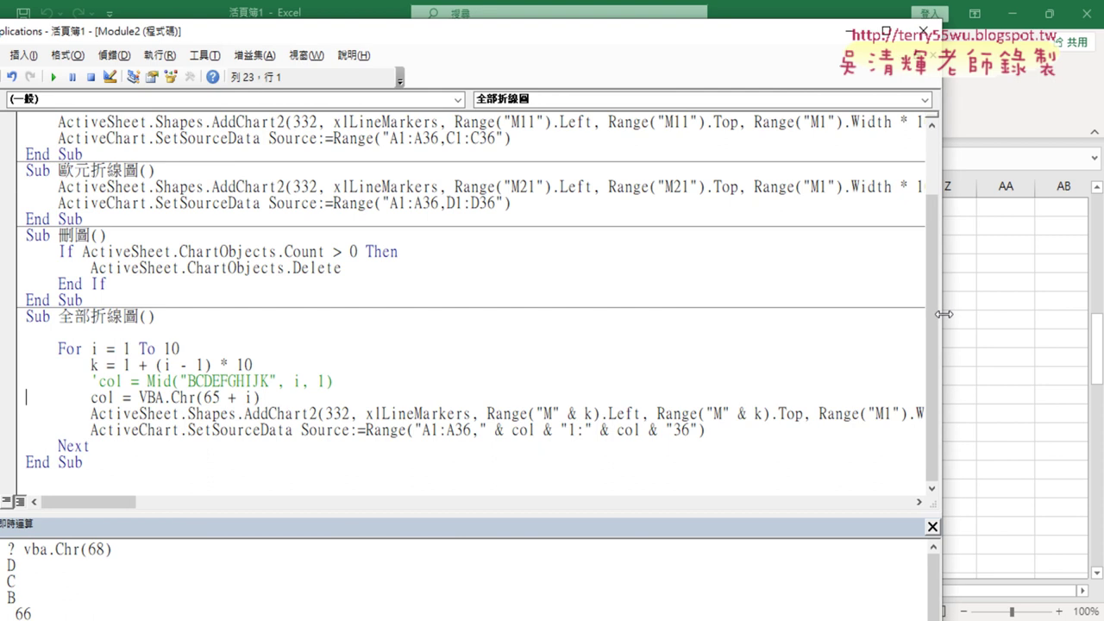
pyautogui.click(944, 526)
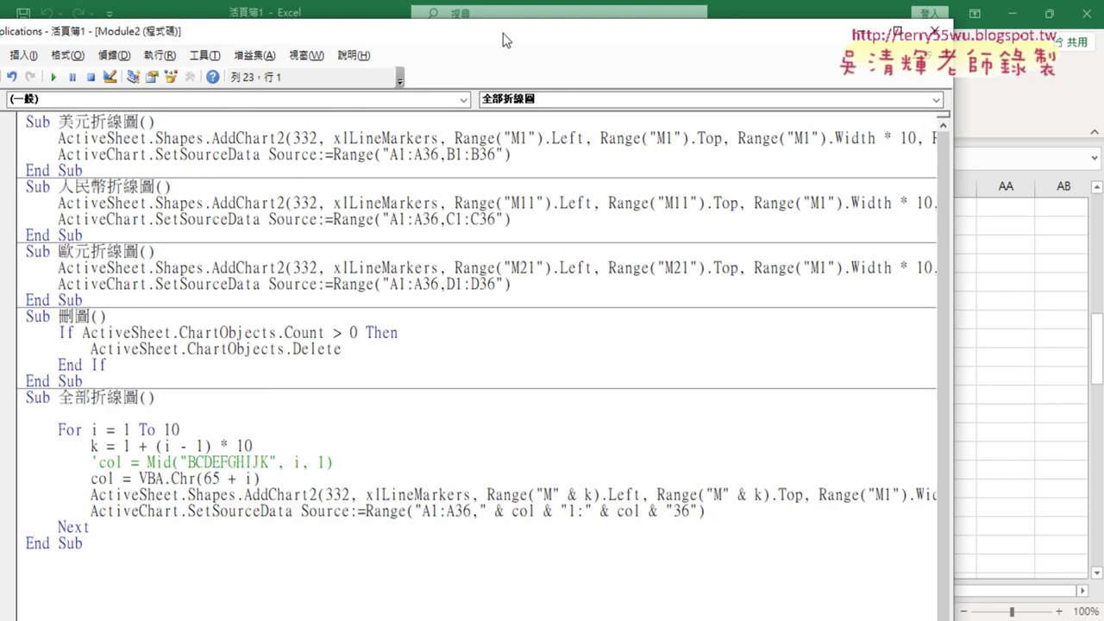
pyautogui.moveTo(501, 25); pyautogui.dragTo(500, 2)
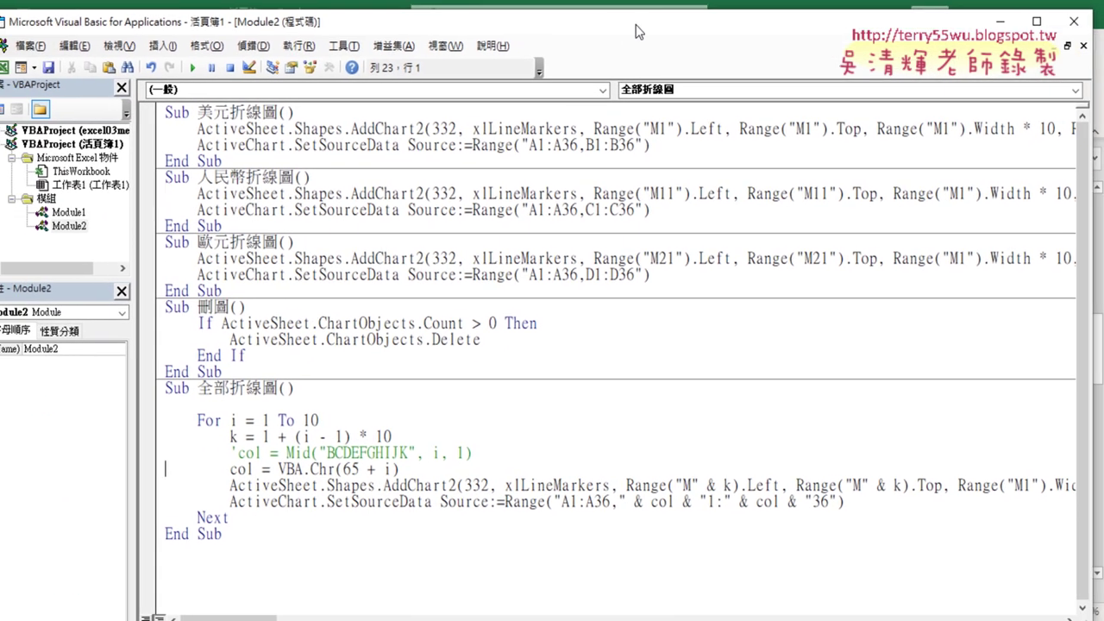
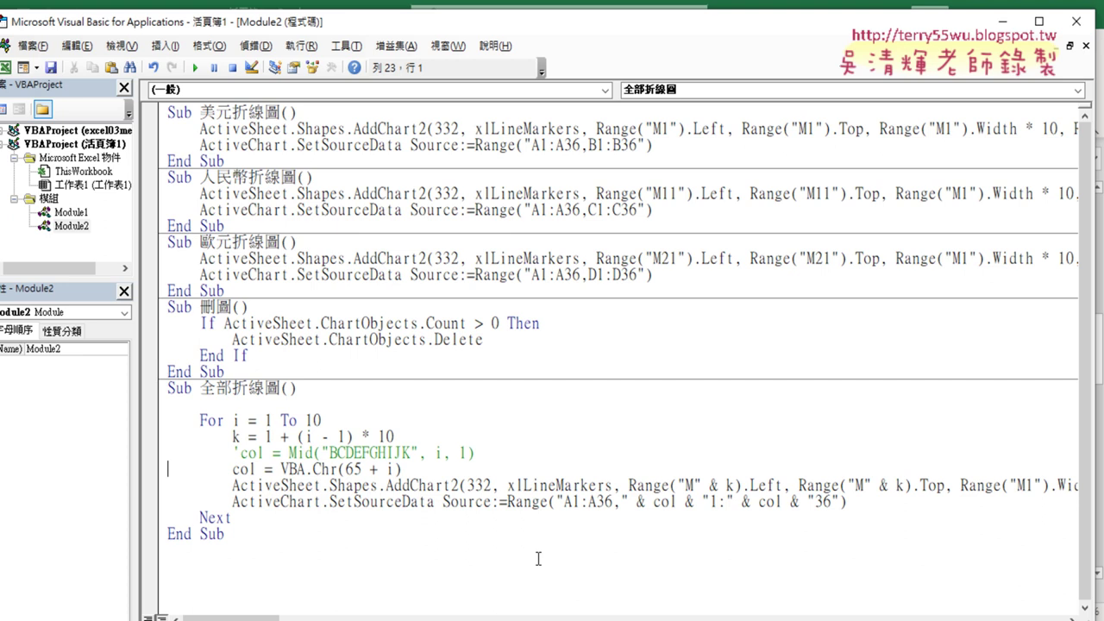
# Open the online help for Chr from the line col = VBA.Chr(65 + i)
pyautogui.doubleClick(533, 24)
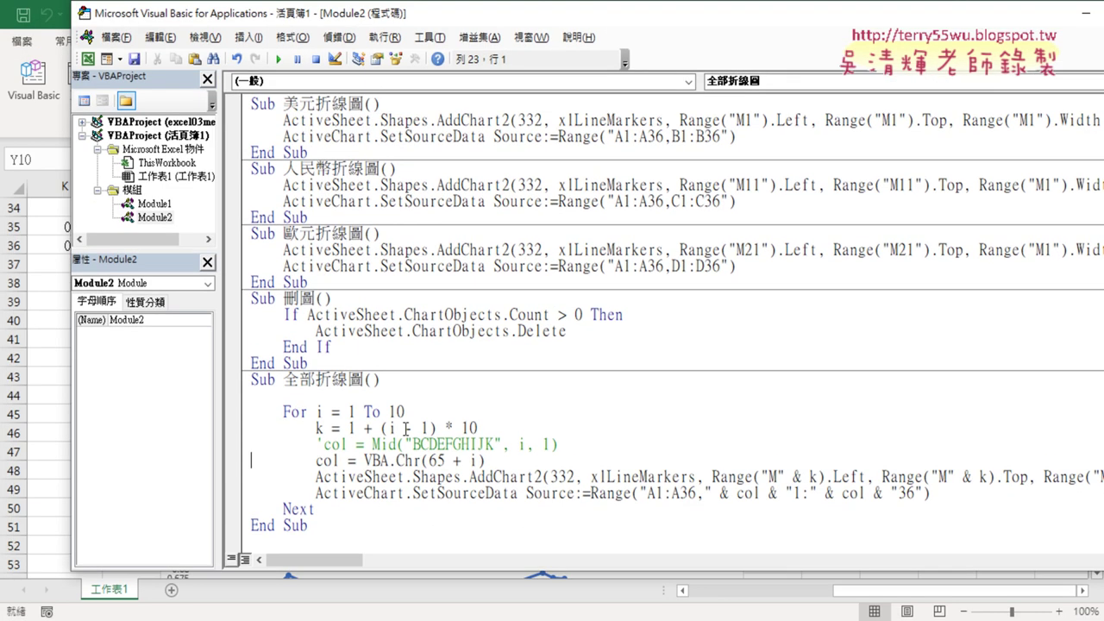
pyautogui.click(373, 460)
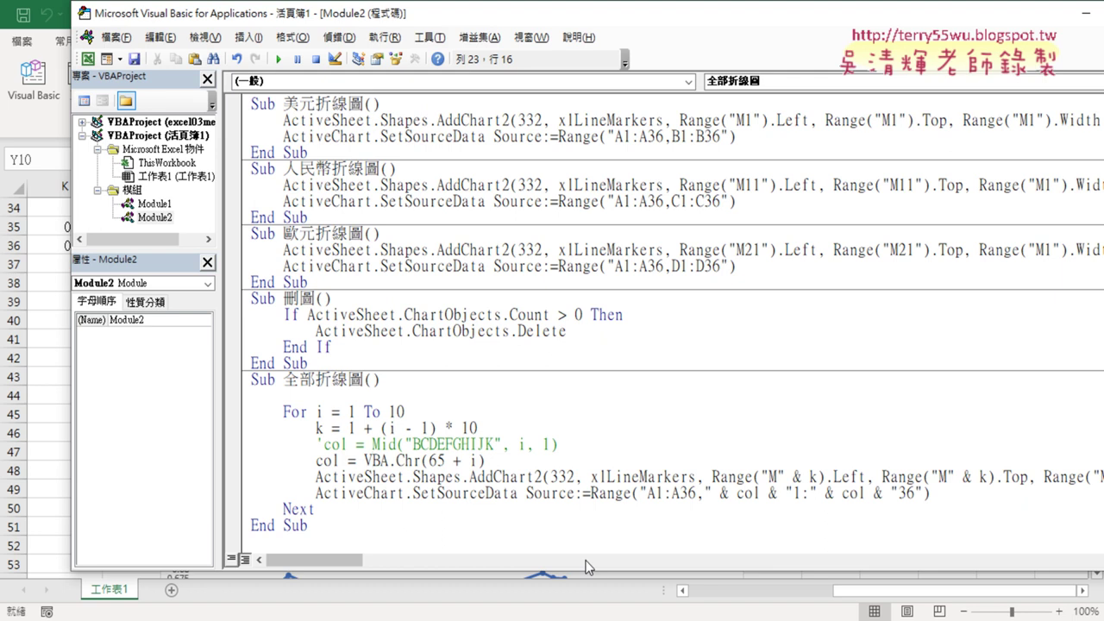
pyautogui.press('F1')
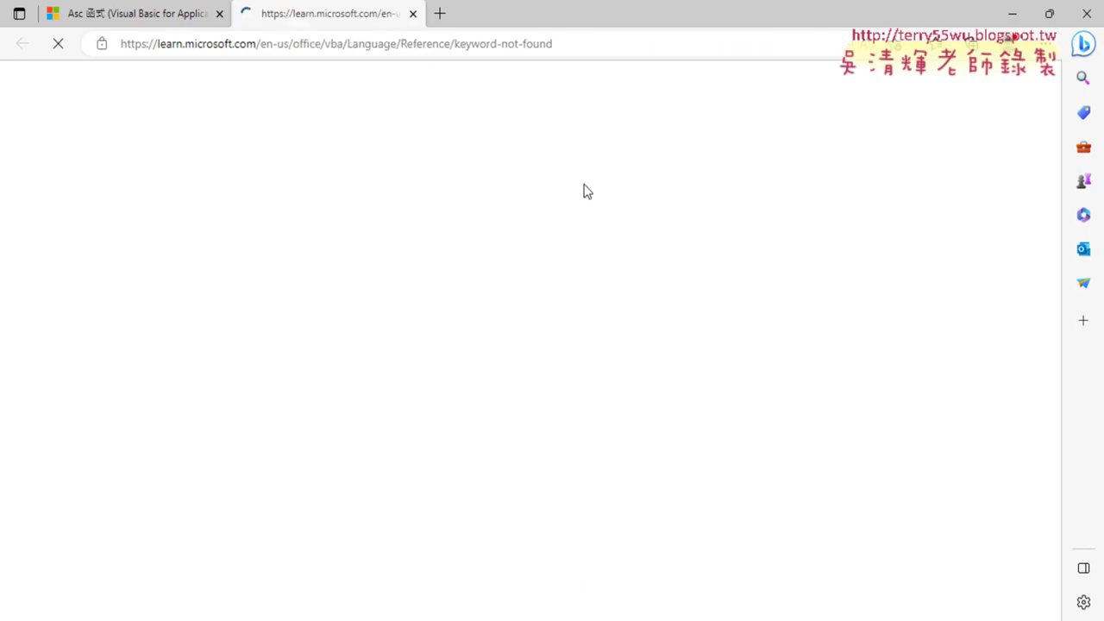
# Go from the Asc reference to the Chr reference and find the Chr(65) example returning A
pyautogui.click(158, 14)
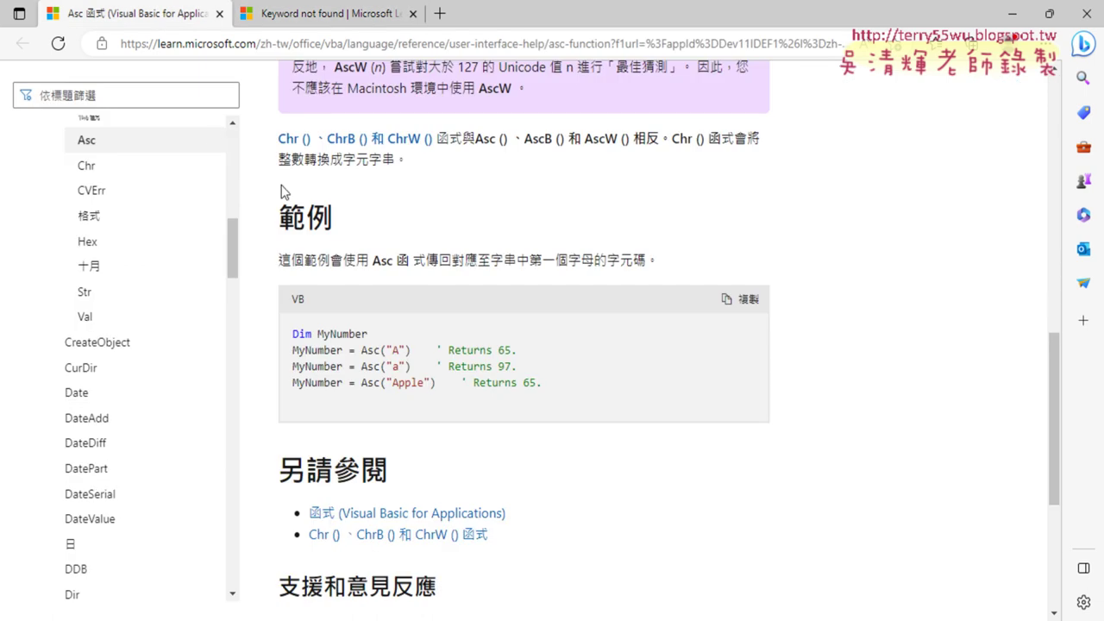
pyautogui.scroll(10, 388, 267)
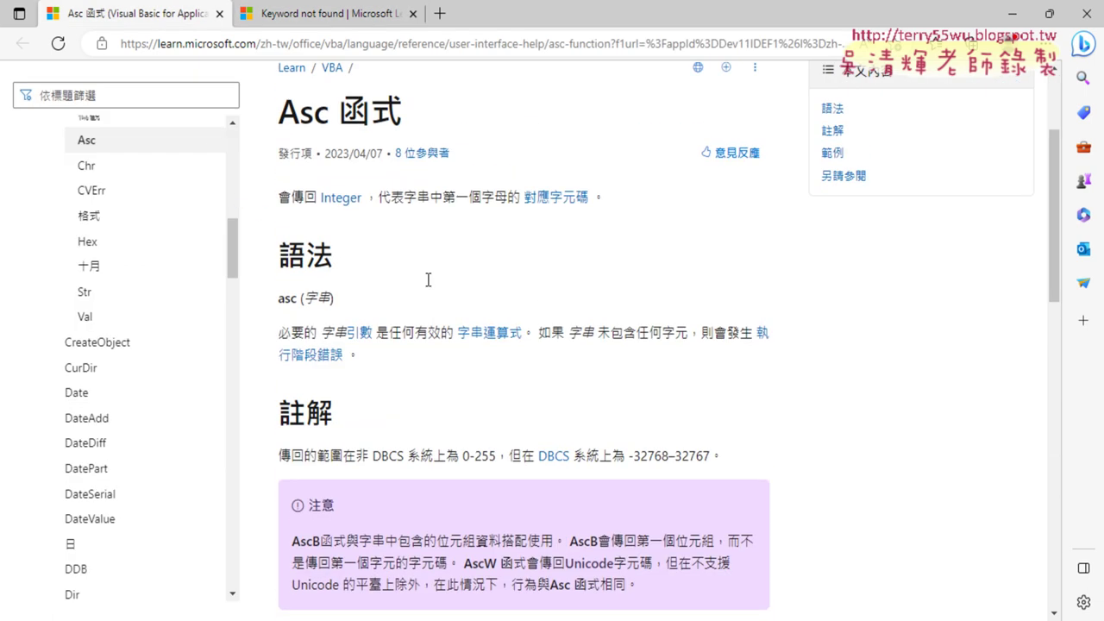
pyautogui.moveTo(421, 293); pyautogui.dragTo(271, 303)
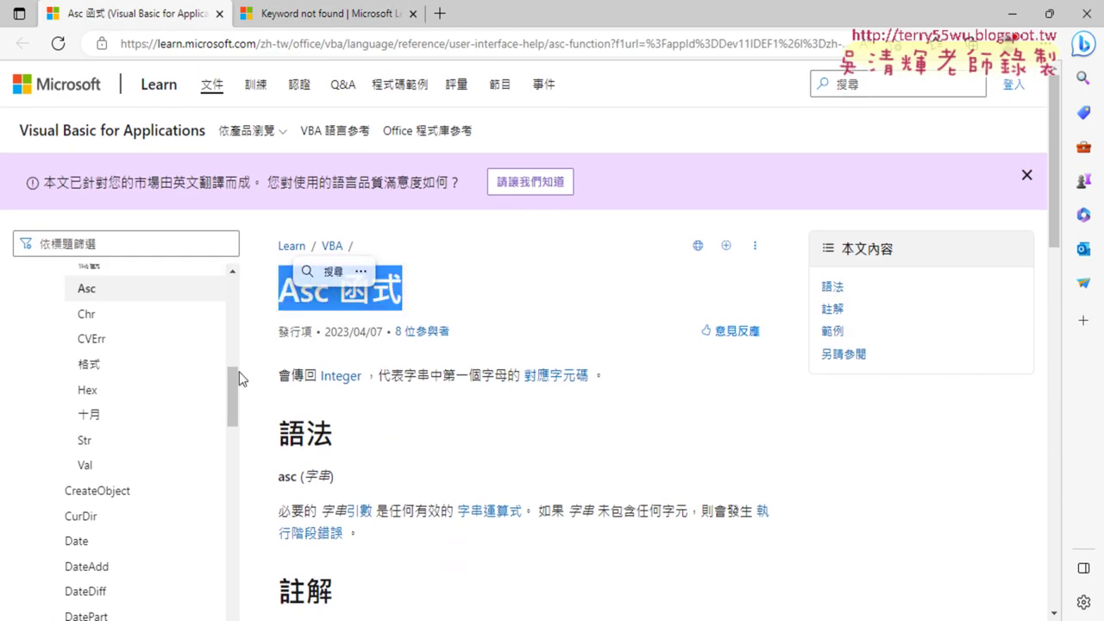
pyautogui.click(89, 328)
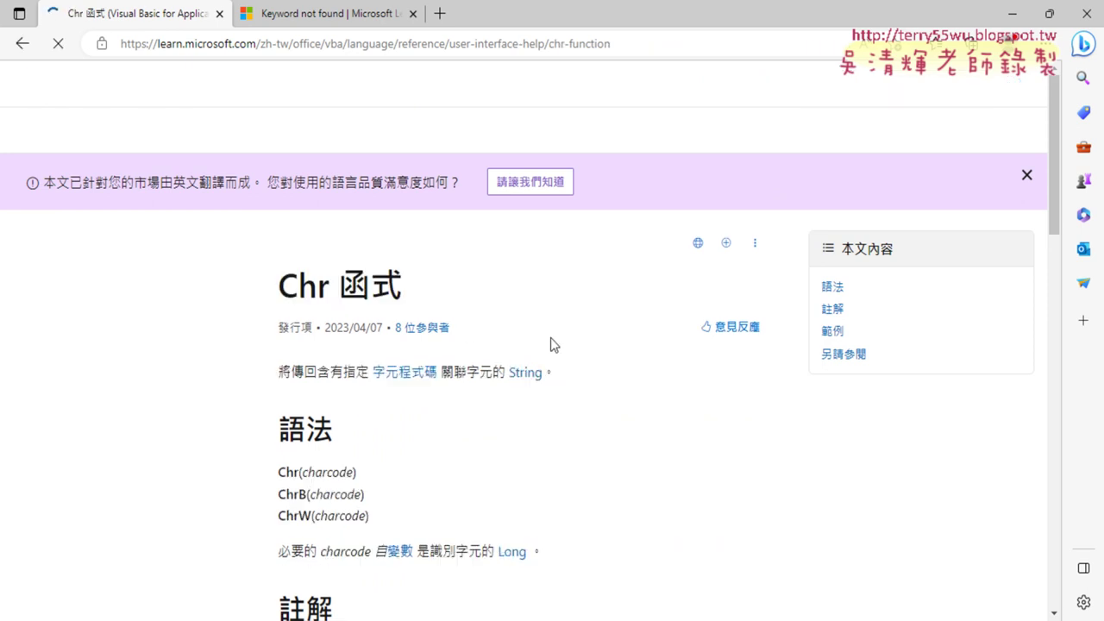
pyautogui.scroll(-5, 493, 359)
pyautogui.scroll(-4, 509, 328)
pyautogui.scroll(-4, 535, 276)
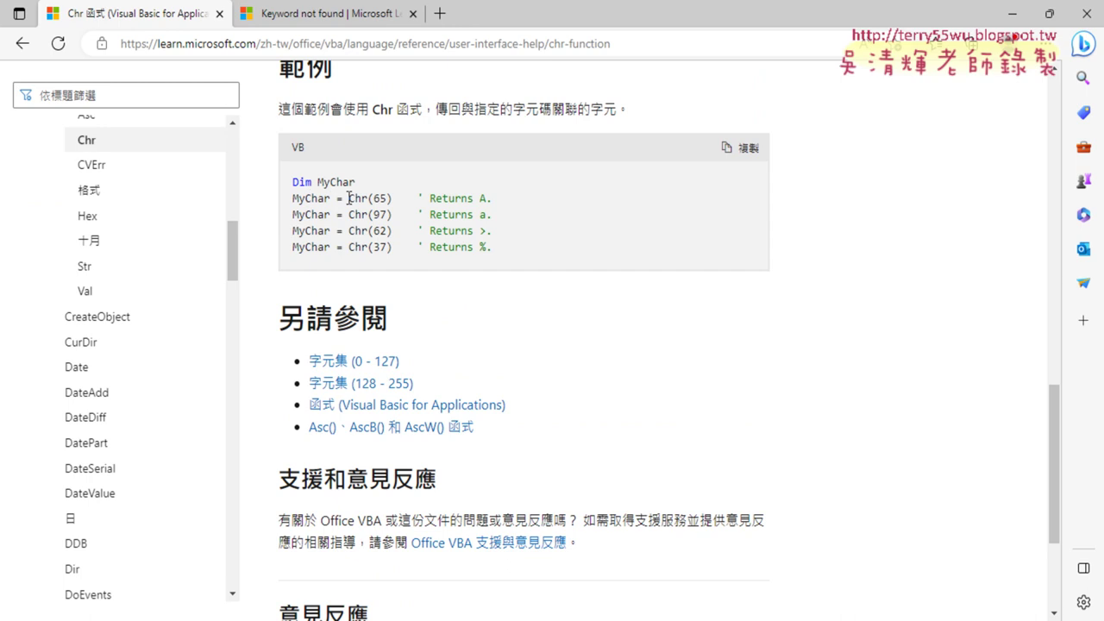
pyautogui.moveTo(349, 197); pyautogui.dragTo(414, 199)
pyautogui.click(493, 204)
pyautogui.doubleClick(488, 198)
pyautogui.click(512, 224)
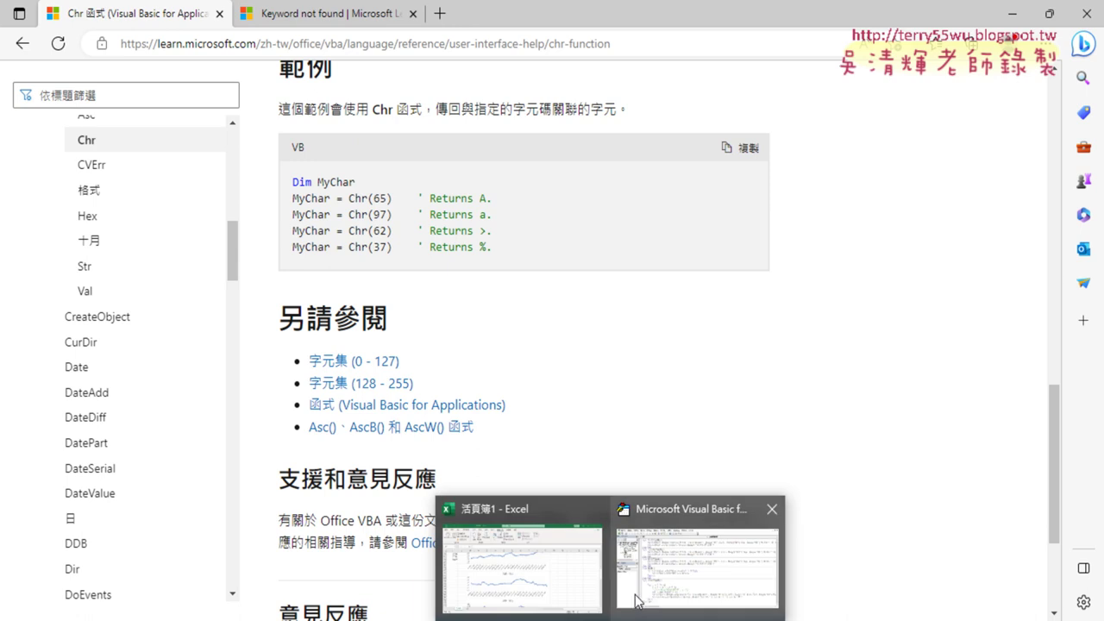
# Check the Excel chart worksheet, then return to the Google ASCII table image results
pyautogui.click(535, 582)
pyautogui.scroll(4, 779, 412)
pyautogui.scroll(2, 779, 412)
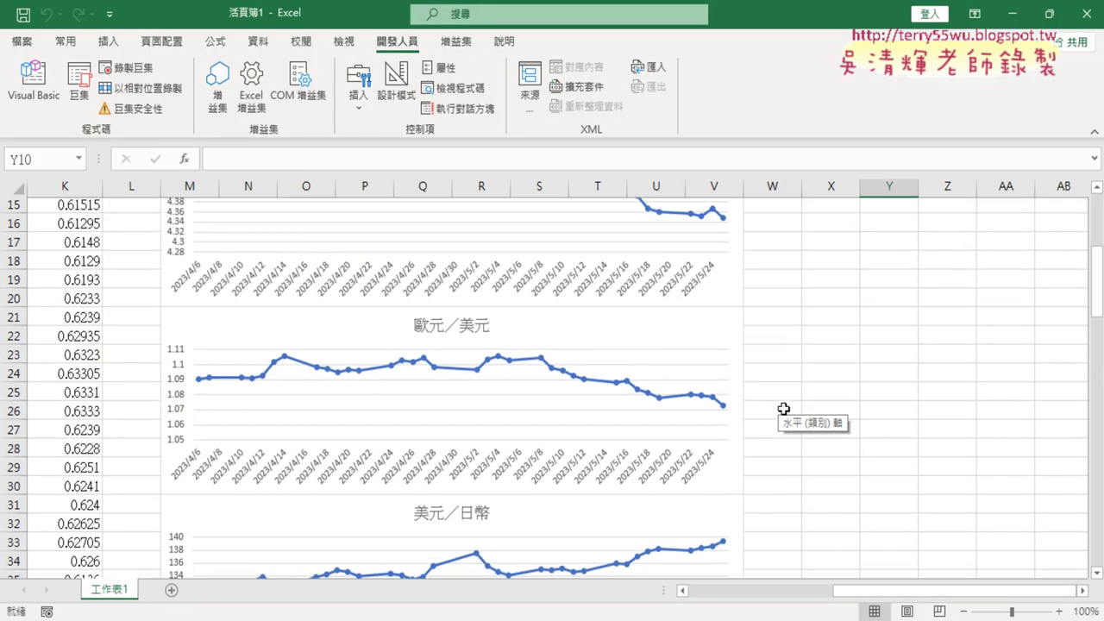
pyautogui.scroll(5, 779, 411)
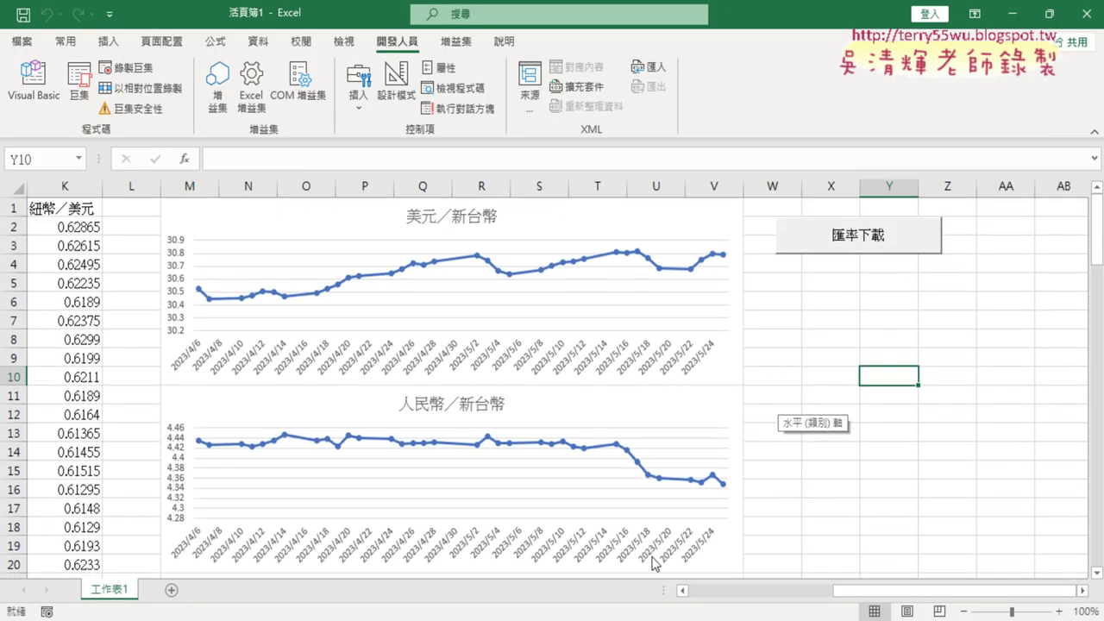
pyautogui.click(588, 615)
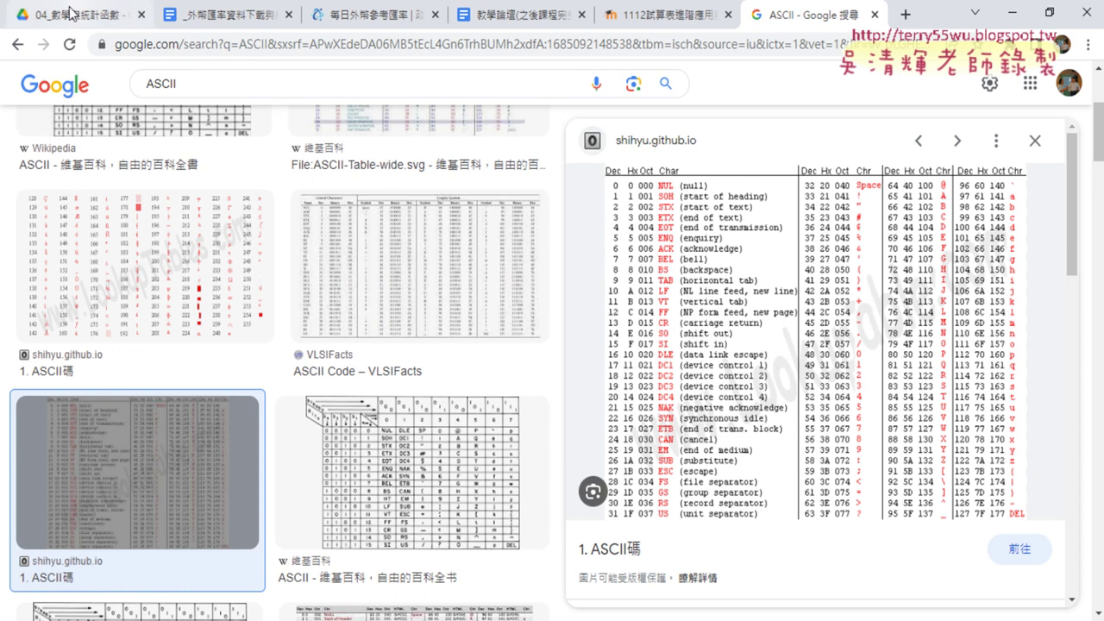
# Switch to the Google Docs handout '_外幣匯率資料下載與繪製折線圖'
pyautogui.click(196, 19)
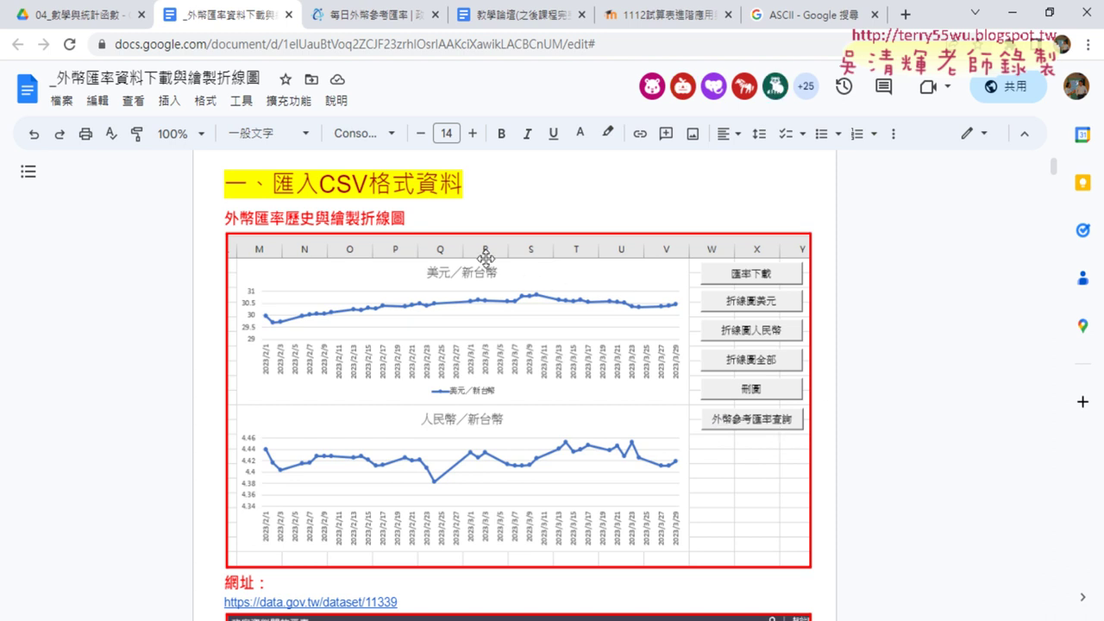
# Scroll through the exchange-rate line-chart handout to review its sections
pyautogui.scroll(-4, 522, 337)
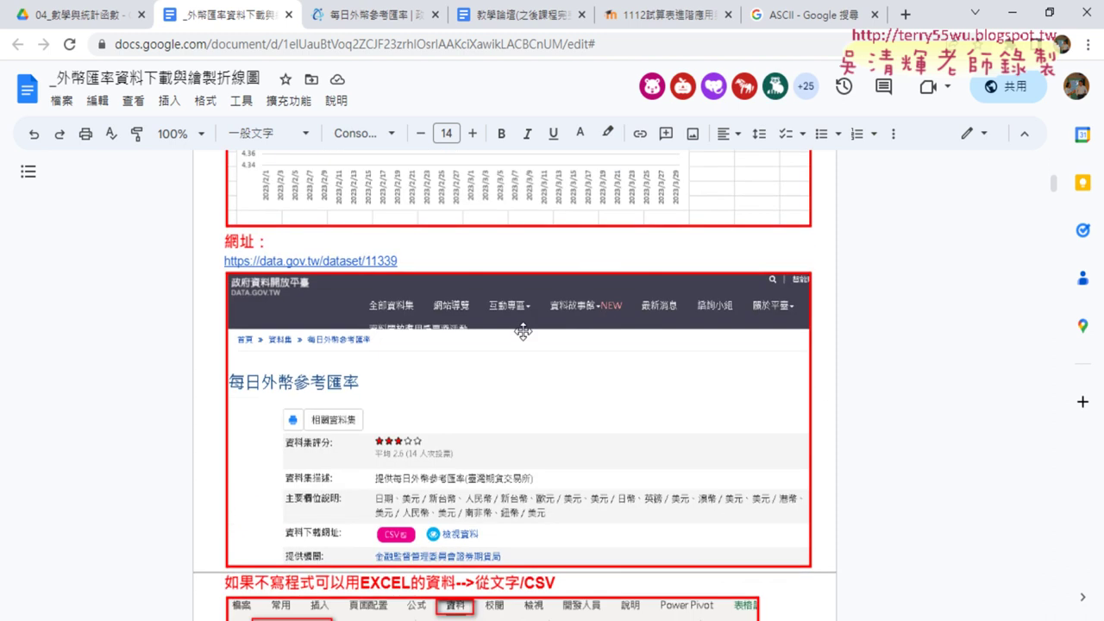
pyautogui.scroll(-5, 524, 334)
pyautogui.scroll(-1, 526, 330)
pyautogui.scroll(-2, 527, 324)
pyautogui.scroll(-4, 527, 325)
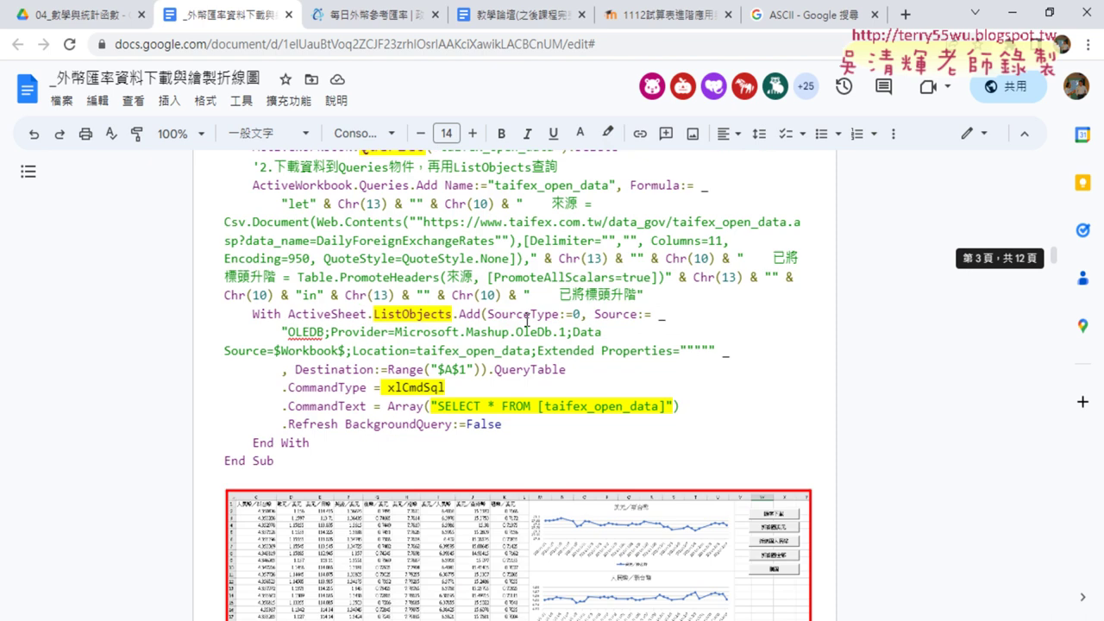
pyautogui.scroll(-5, 527, 321)
pyautogui.scroll(-5, 533, 311)
pyautogui.scroll(-5, 539, 297)
pyautogui.scroll(-5, 541, 294)
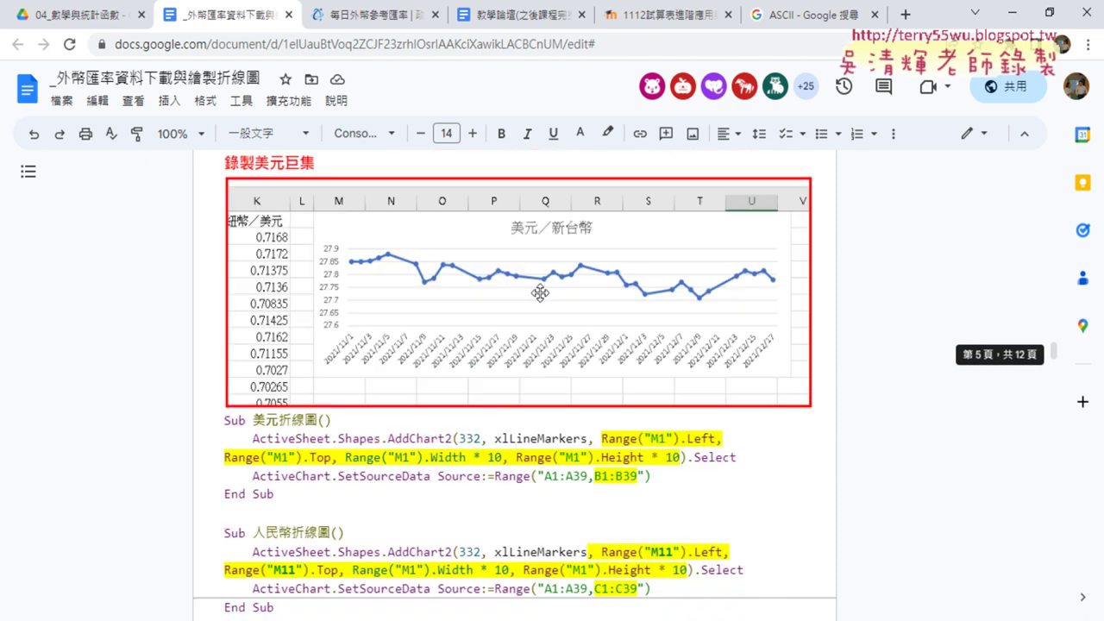
pyautogui.scroll(-5, 541, 293)
pyautogui.scroll(-5, 540, 291)
pyautogui.scroll(-5, 540, 297)
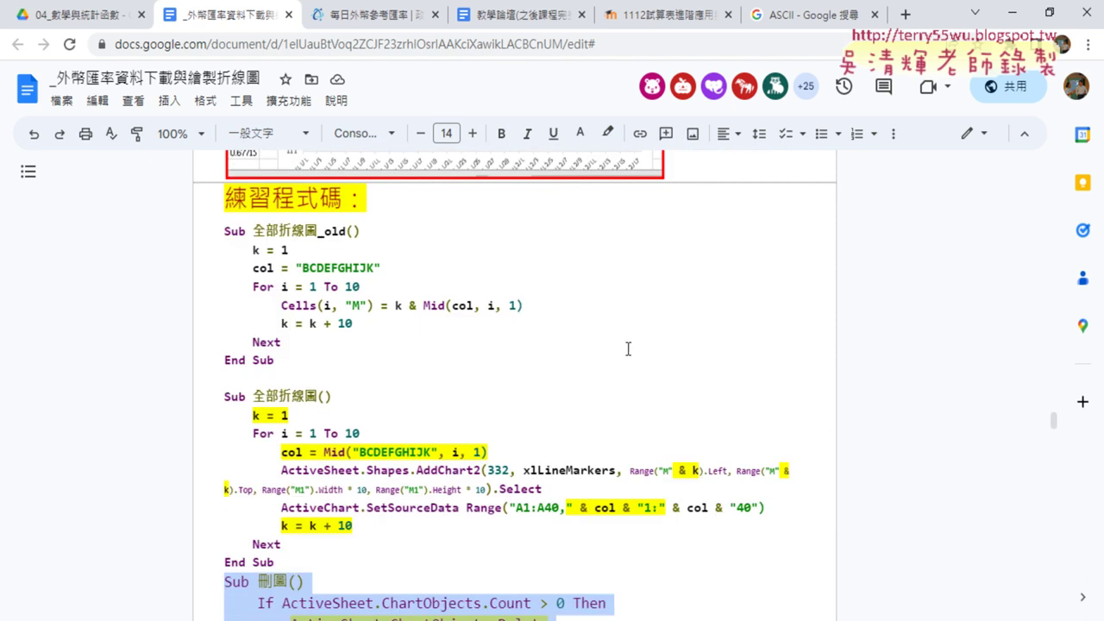
pyautogui.scroll(-4, 645, 362)
pyautogui.scroll(-4, 640, 339)
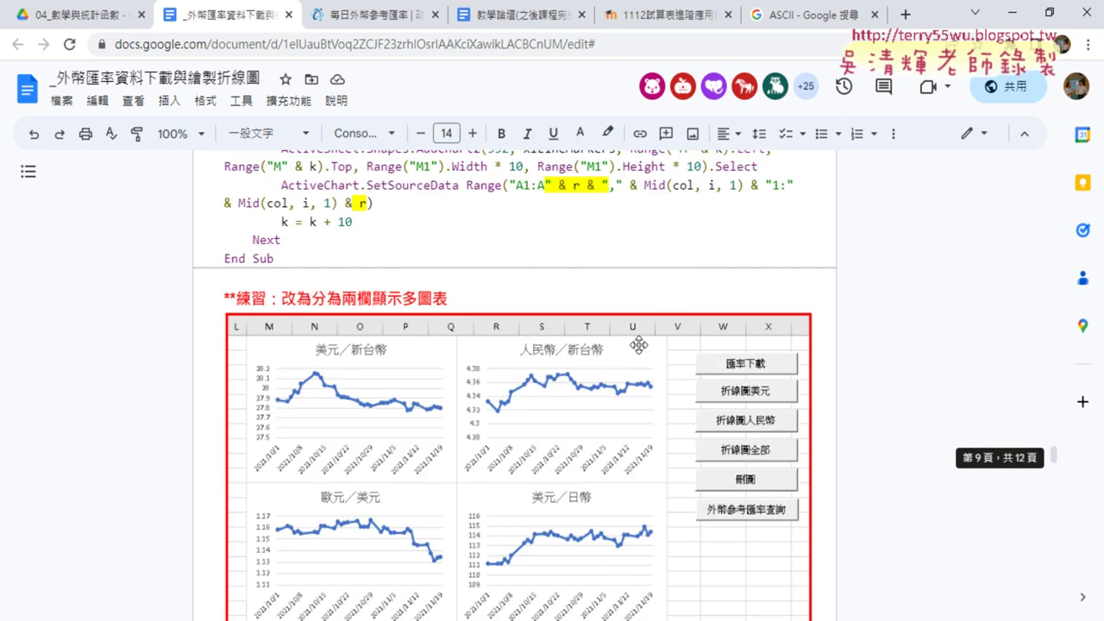
pyautogui.scroll(-4, 639, 346)
pyautogui.scroll(5, 640, 369)
pyautogui.scroll(-1, 640, 370)
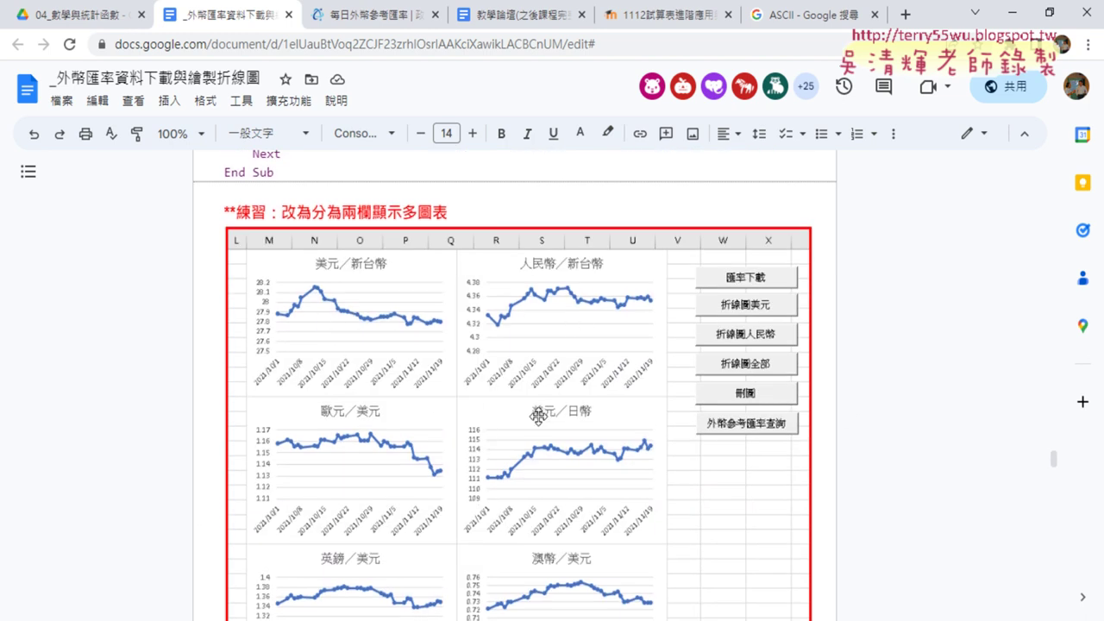
pyautogui.scroll(-8, 539, 413)
pyautogui.scroll(-4, 550, 416)
pyautogui.scroll(-5, 550, 415)
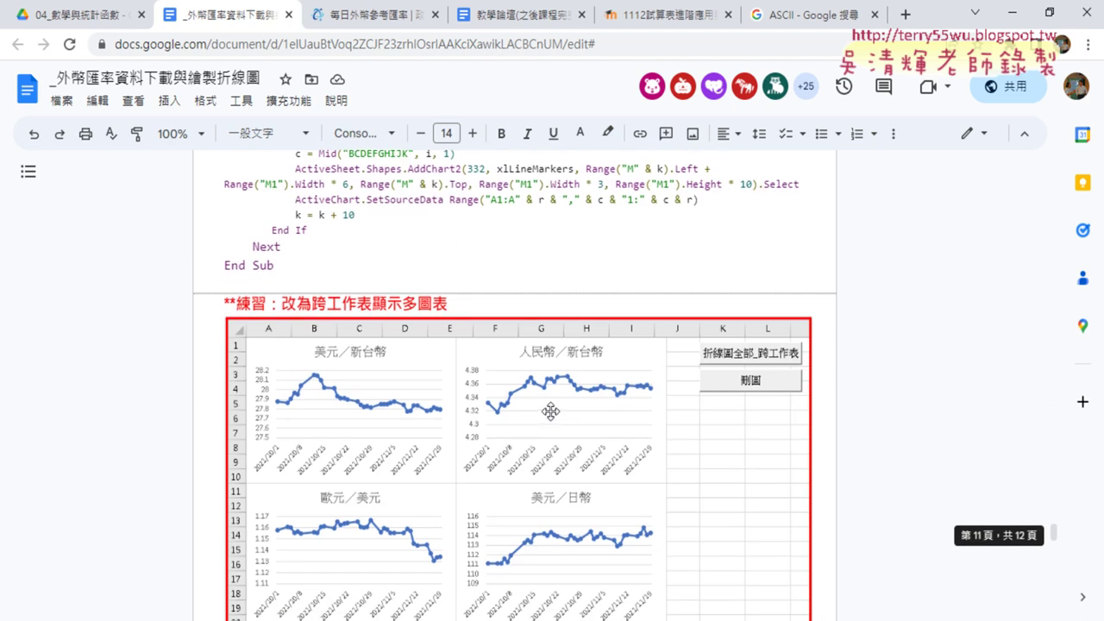
pyautogui.scroll(-4, 552, 416)
pyautogui.scroll(-4, 552, 417)
pyautogui.scroll(-5, 555, 418)
pyautogui.scroll(4, 554, 414)
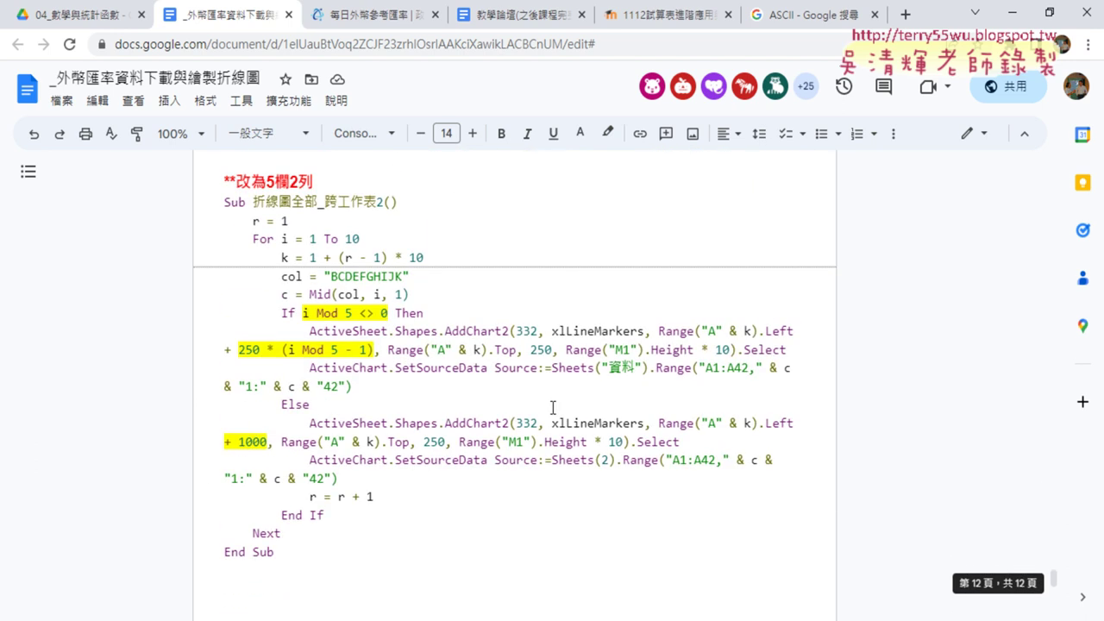
pyautogui.scroll(5, 554, 412)
pyautogui.scroll(5, 553, 410)
pyautogui.scroll(5, 553, 407)
pyautogui.scroll(5, 553, 405)
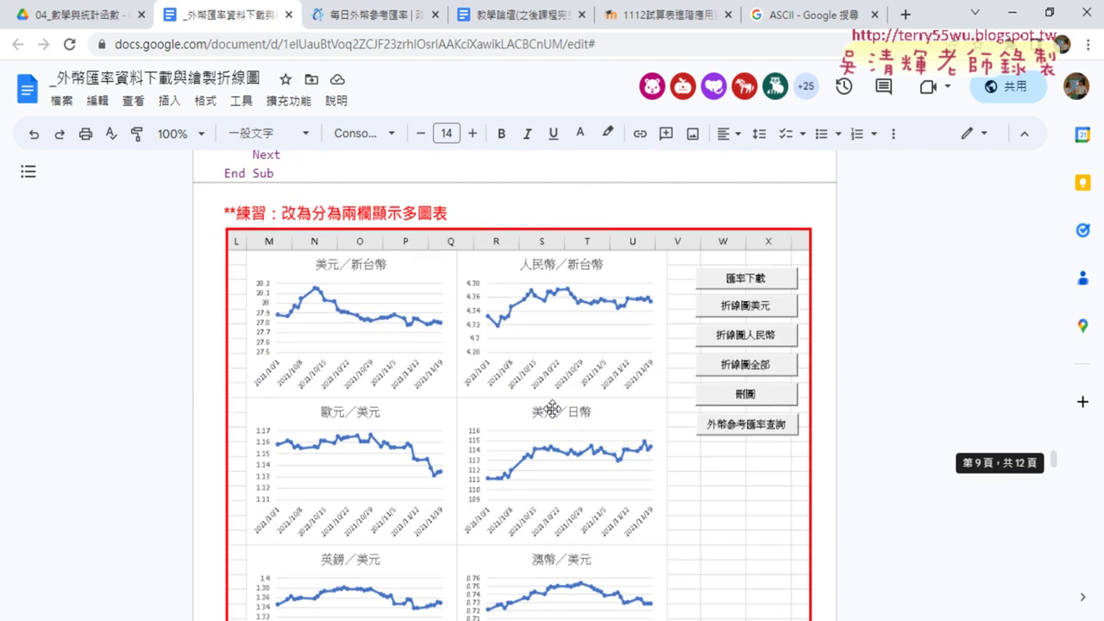
pyautogui.scroll(5, 553, 406)
# Open '_期交所外幣匯率歷史' from Drive and follow its taifex.com.tw daily-rate link
pyautogui.click(82, 15)
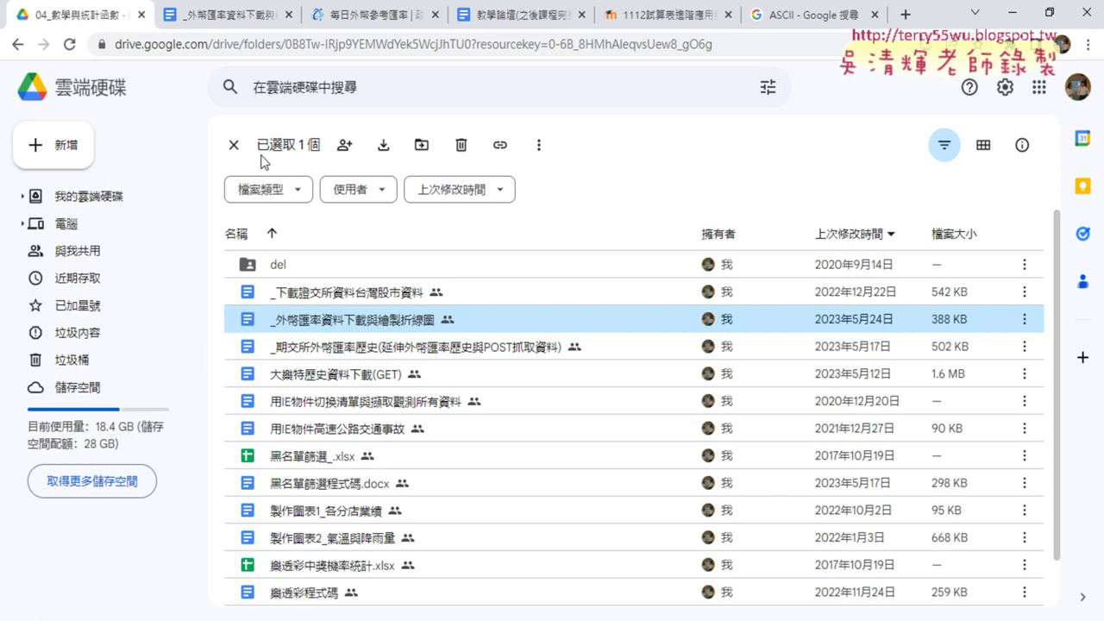
pyautogui.doubleClick(431, 354)
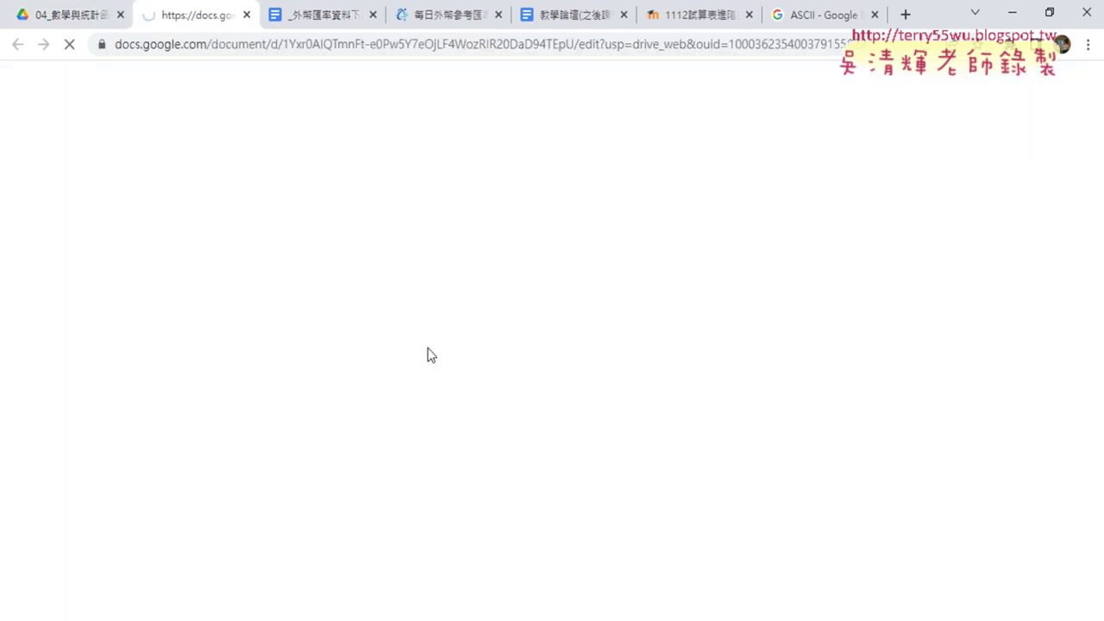
pyautogui.click(396, 227)
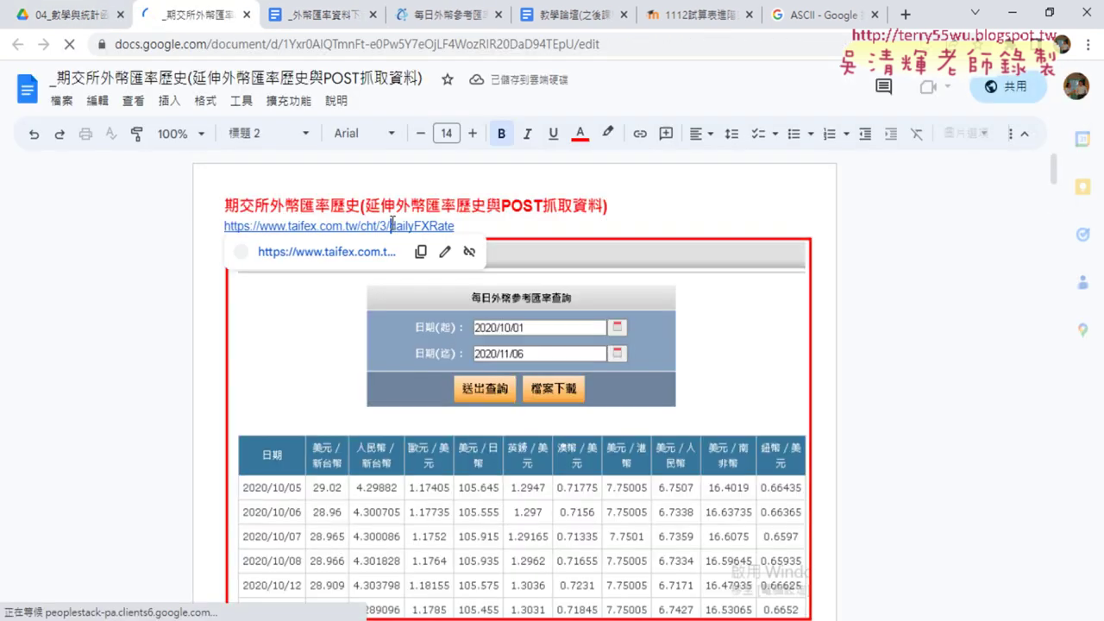
pyautogui.click(293, 251)
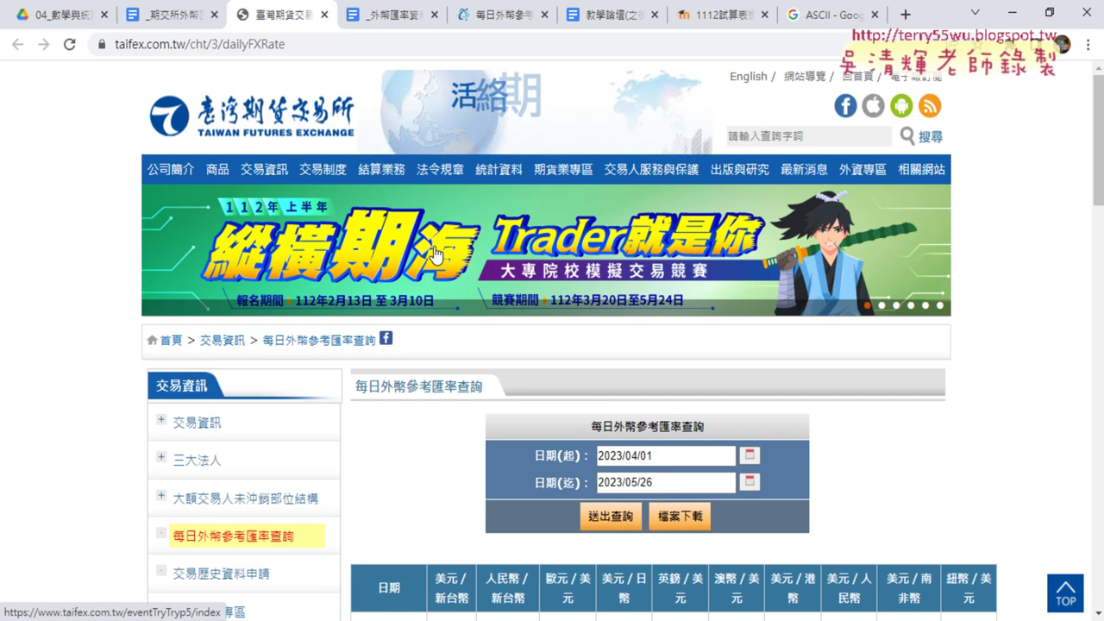
# Change the query start date to 2023/03/01 and submit the rate query
pyautogui.scroll(-3, 690, 251)
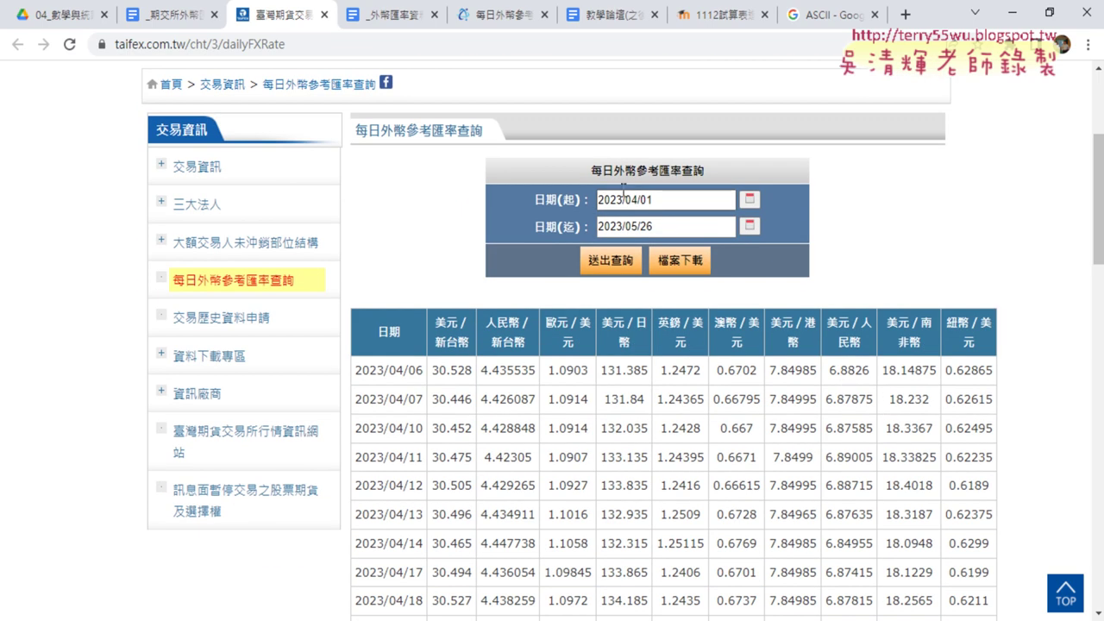
pyautogui.click(640, 199)
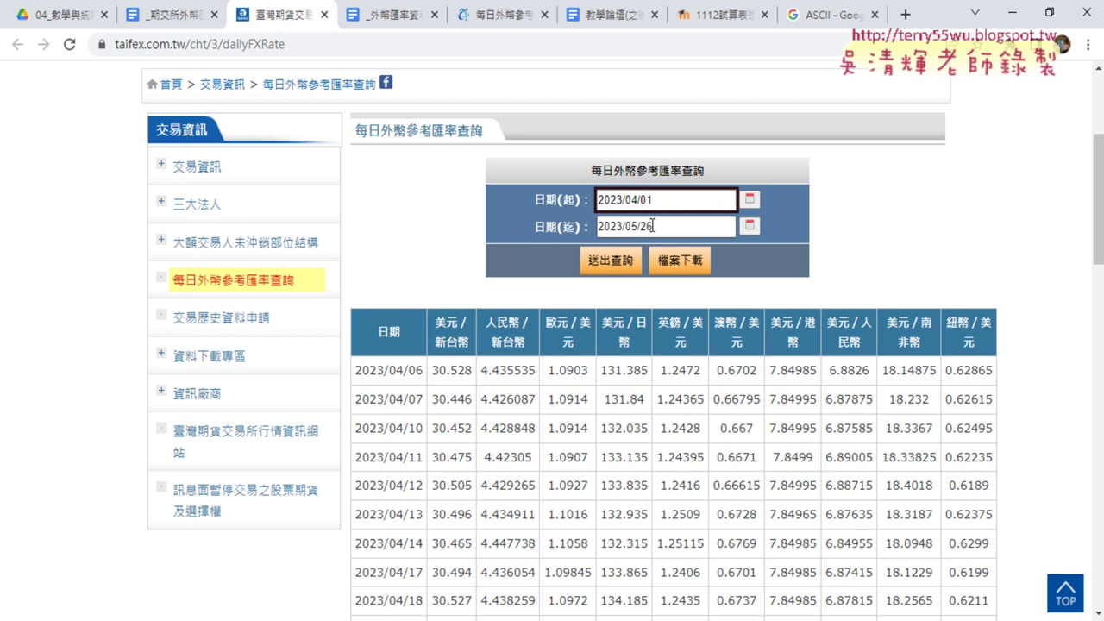
pyautogui.click(636, 196)
pyautogui.press('BackSpace')
pyautogui.write('3')
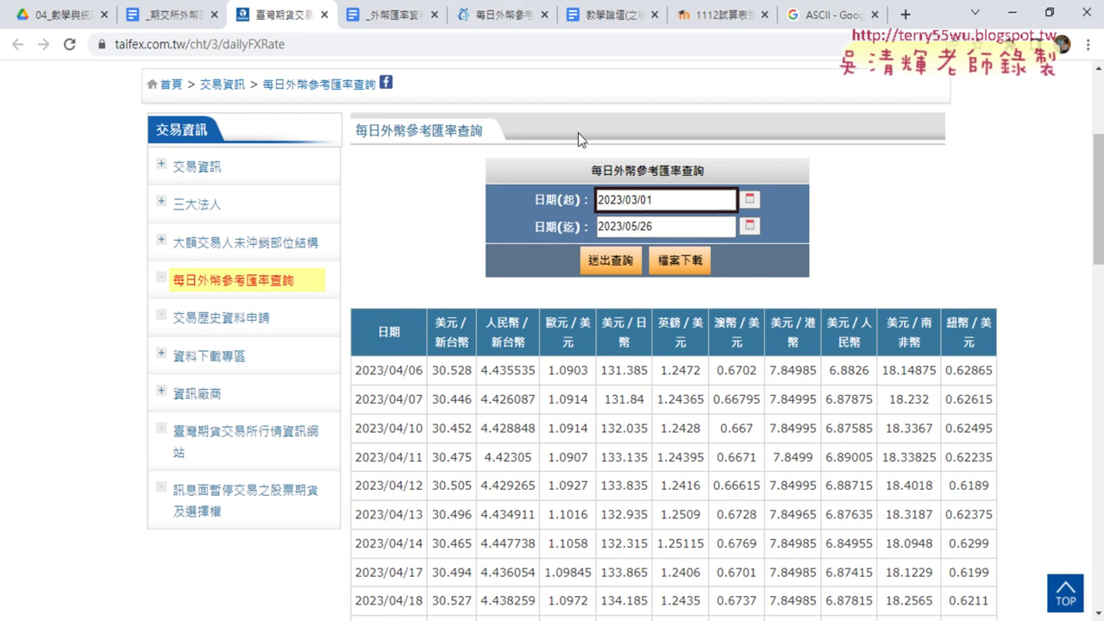
pyautogui.click(609, 260)
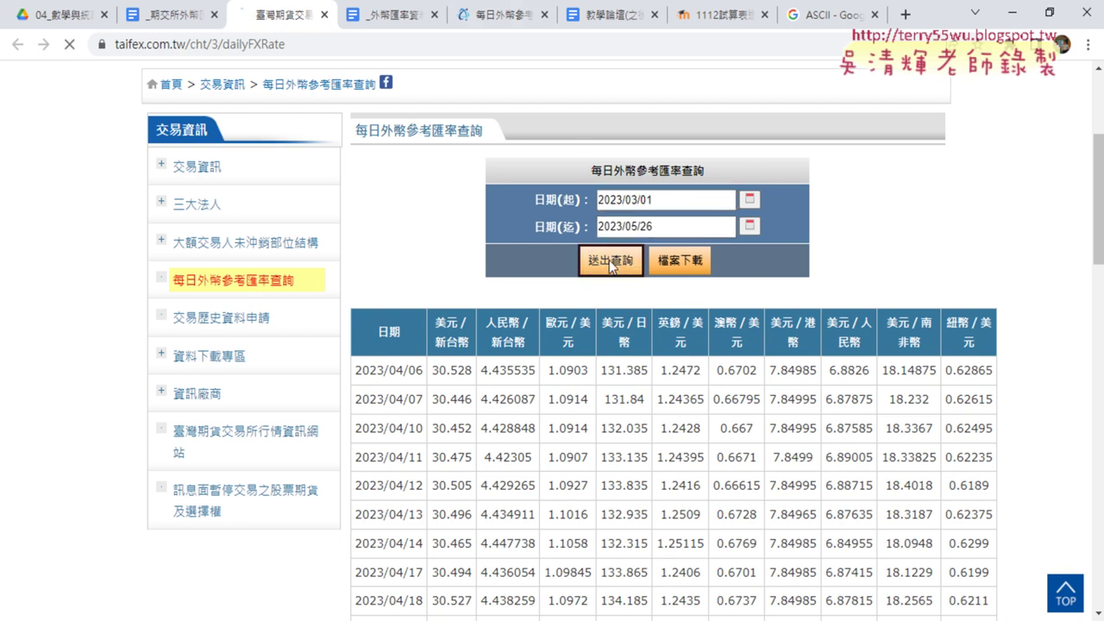
# Select the first rows of the returned rate table, then return to the rate history document
pyautogui.scroll(-5, 706, 284)
pyautogui.scroll(-1, 705, 285)
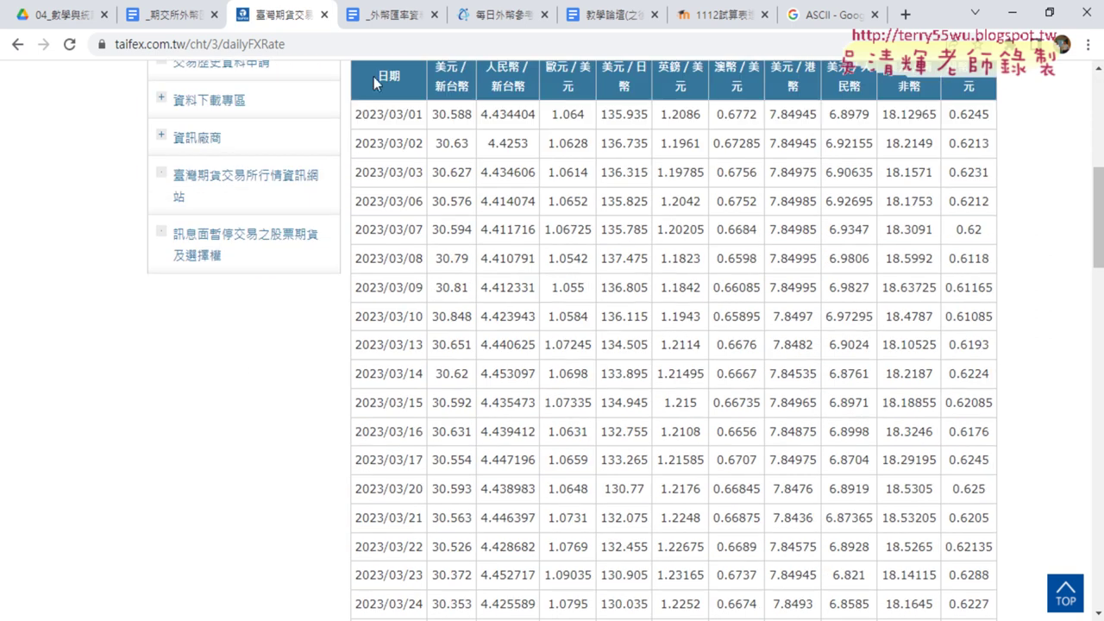
pyautogui.moveTo(357, 114)
pyautogui.mouseDown()
pyautogui.moveTo(888, 258)
pyautogui.moveTo(907, 344)
pyautogui.mouseUp()
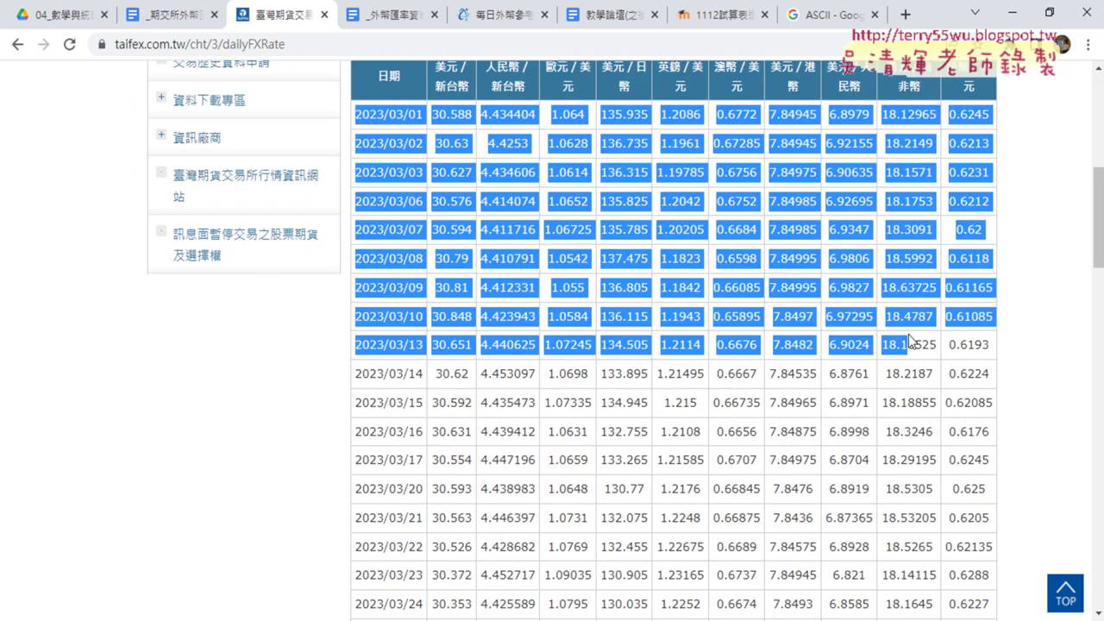
pyautogui.scroll(-1, 906, 338)
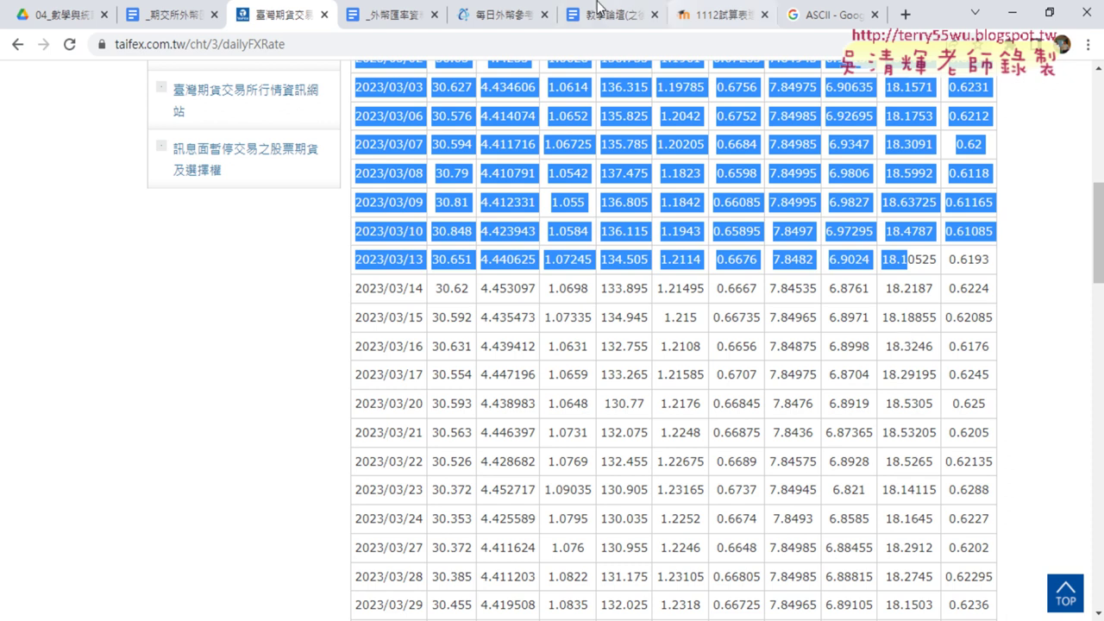
pyautogui.click(156, 8)
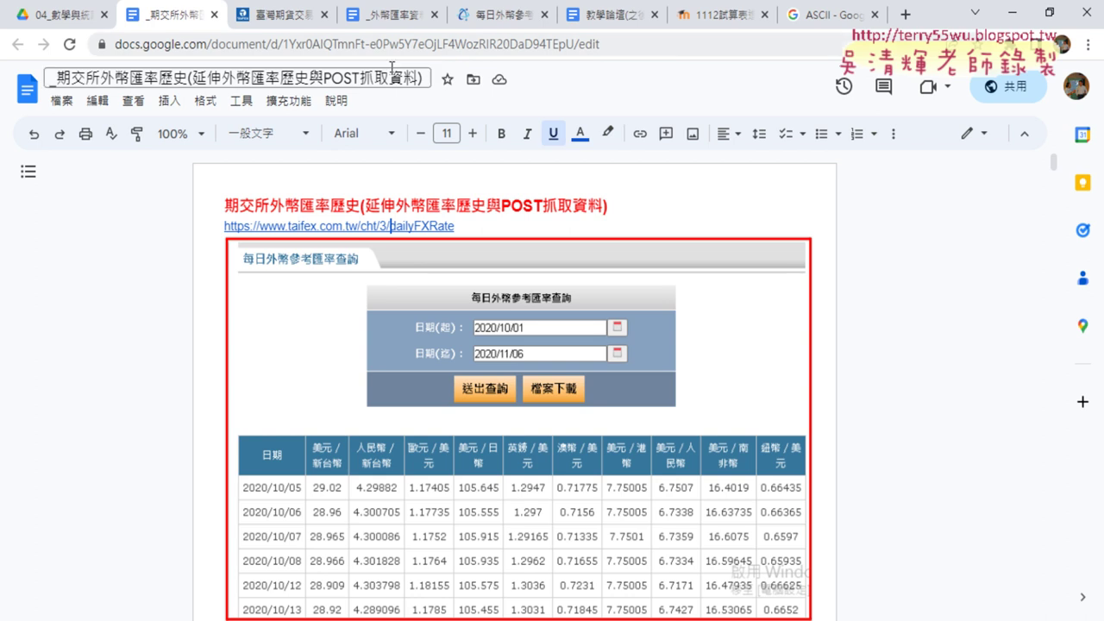
# Show the top of '_外幣匯率資料下載與繪製折線圖', where the open-data import section begins
pyautogui.click(377, 26)
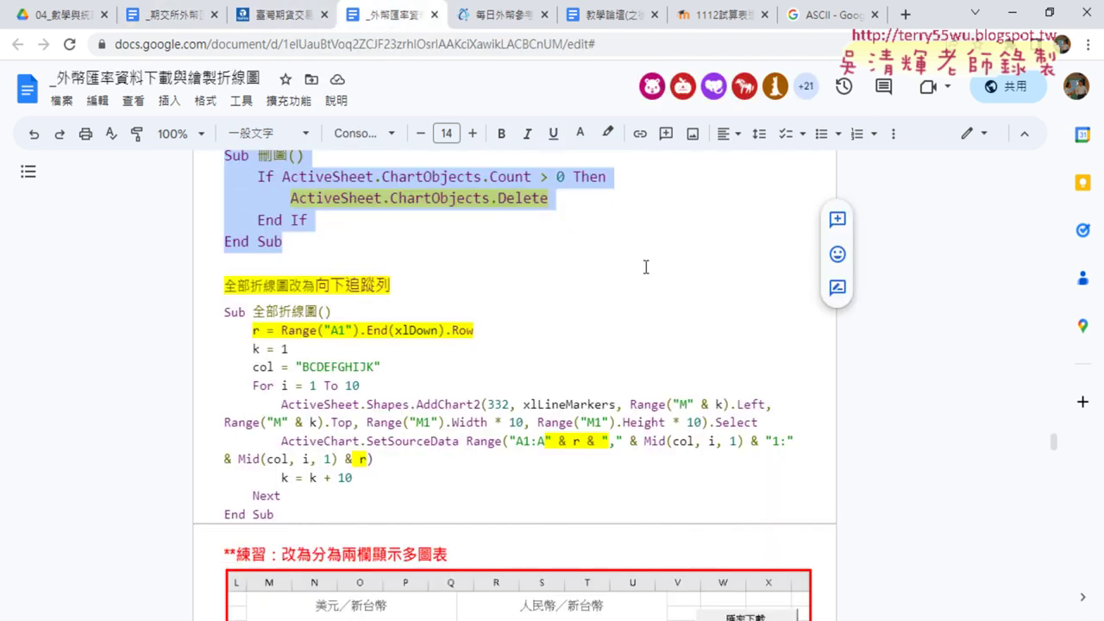
pyautogui.moveTo(1060, 444); pyautogui.dragTo(1060, 164)
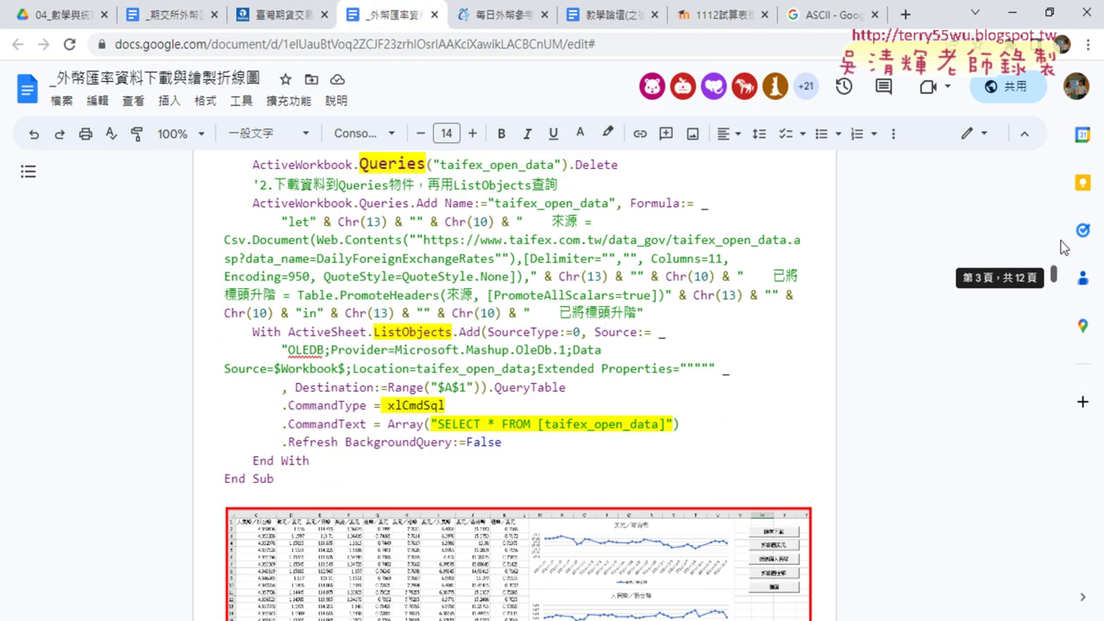